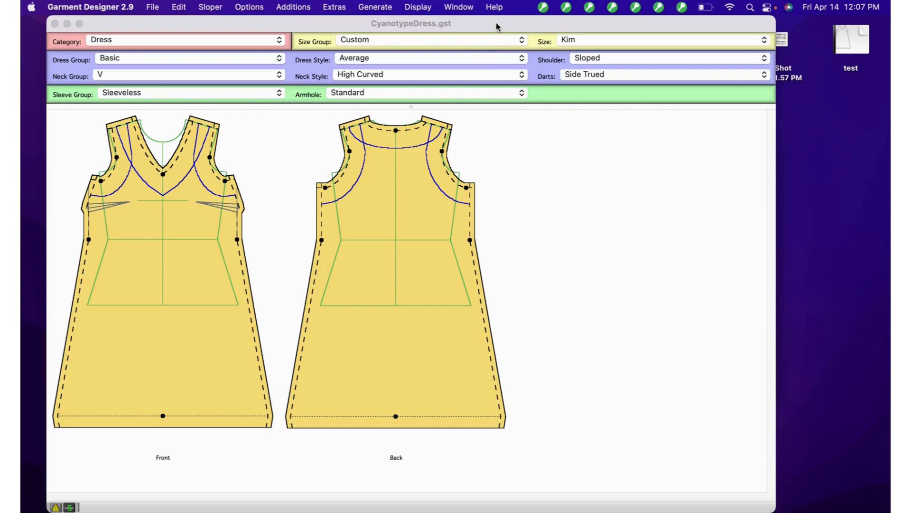
# Create a new garment pattern document
pyautogui.click(497, 23)
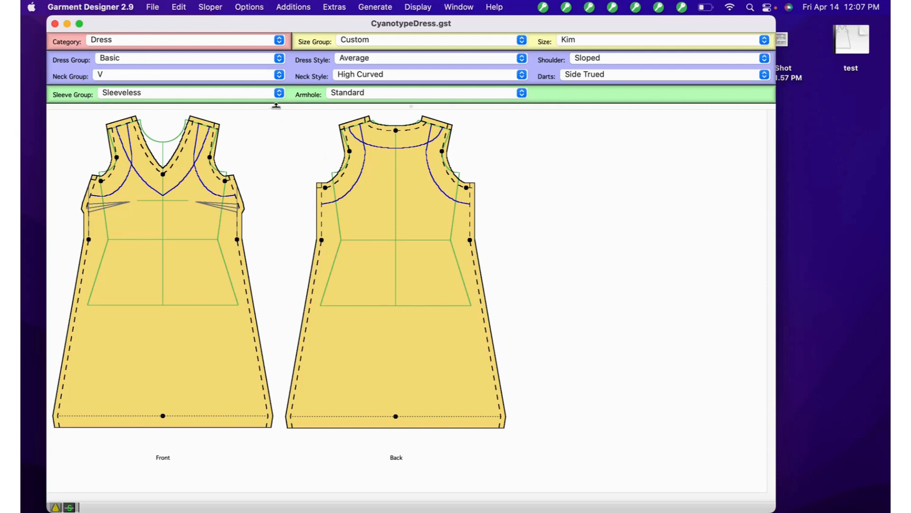
pyautogui.click(152, 7)
pyautogui.click(167, 26)
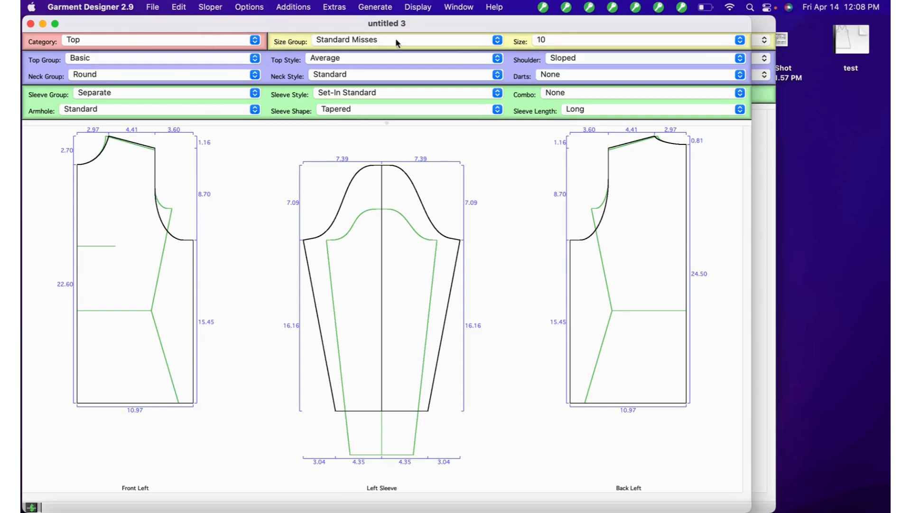
# Set the size group to Standard Petite and the size to 8P
pyautogui.click(421, 40)
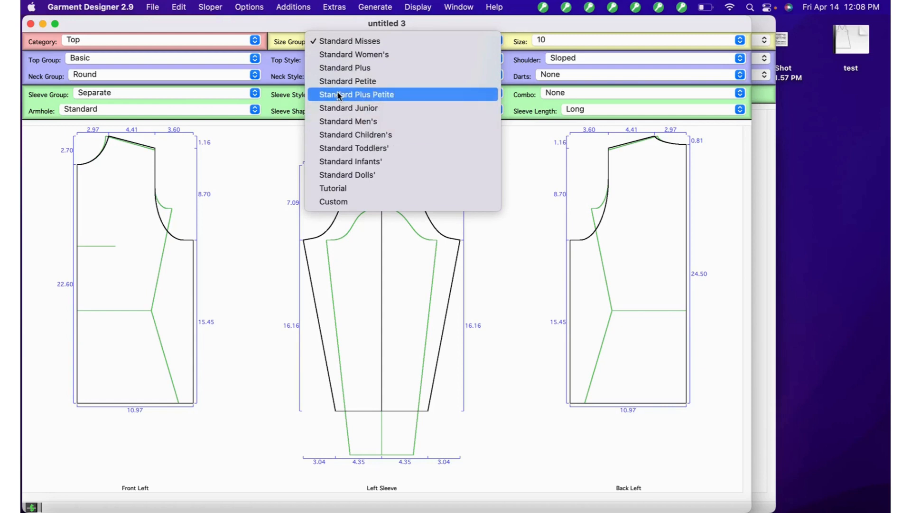
pyautogui.click(372, 82)
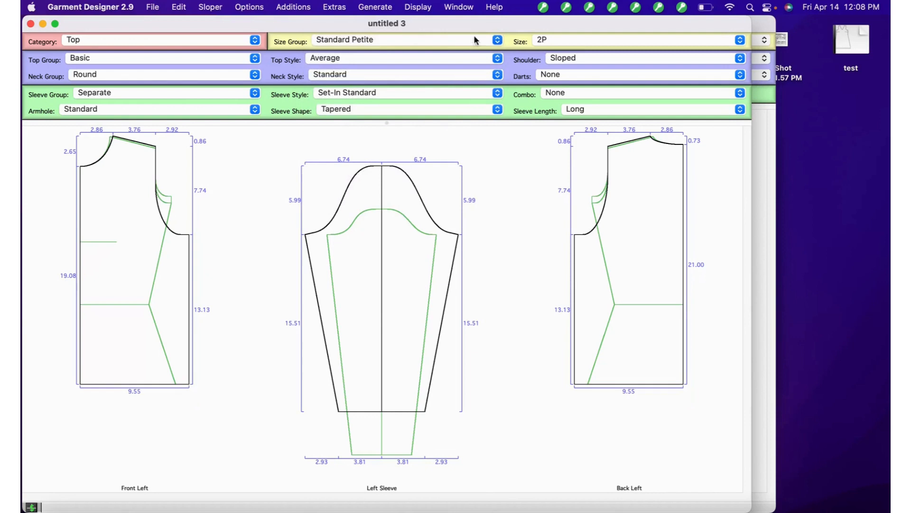
pyautogui.click(552, 39)
pyautogui.click(555, 81)
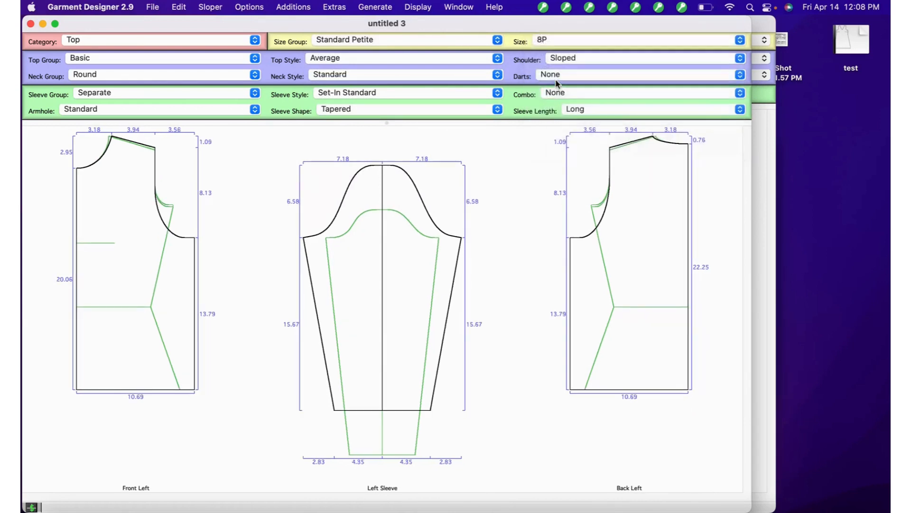
# Examine the Standard Petite 8P sloper's simple-fit and refined-fit top measurements, and close them without changes
pyautogui.click(203, 10)
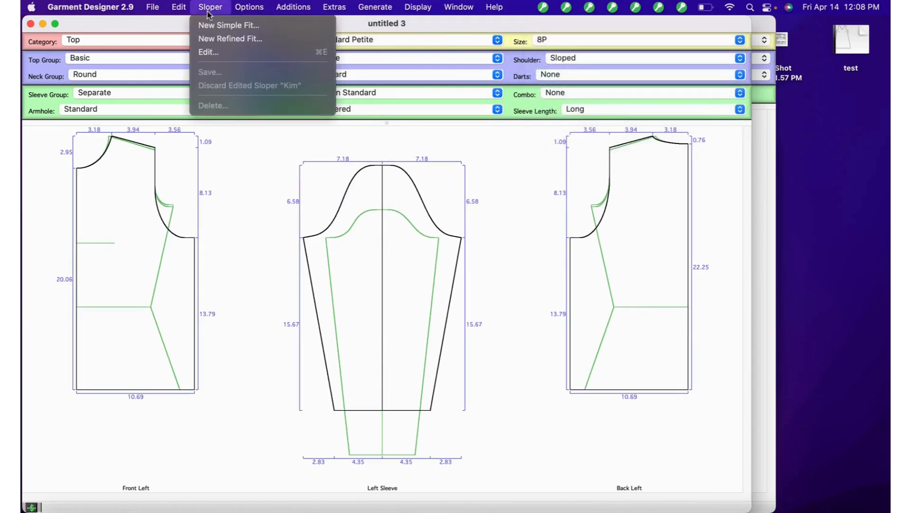
pyautogui.click(228, 52)
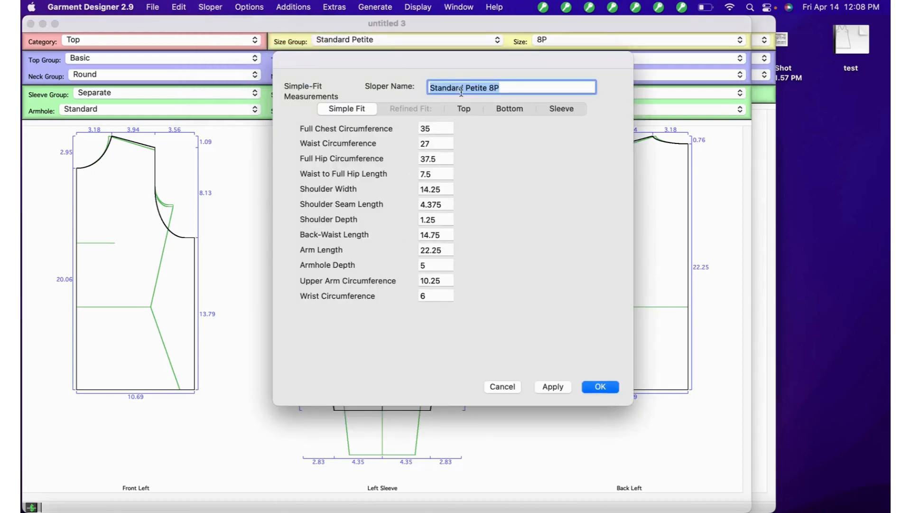
pyautogui.click(463, 108)
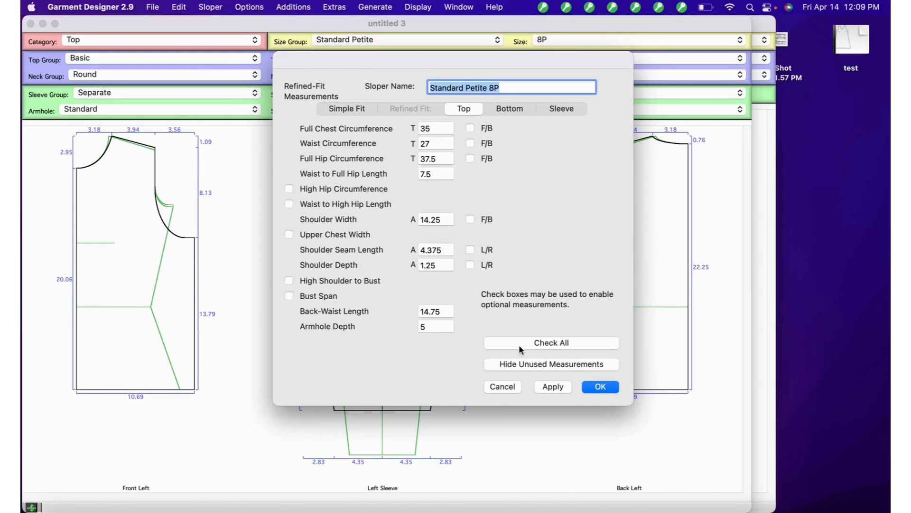
pyautogui.click(508, 390)
# Set the size group to Custom and the garment category to Dress
pyautogui.click(588, 41)
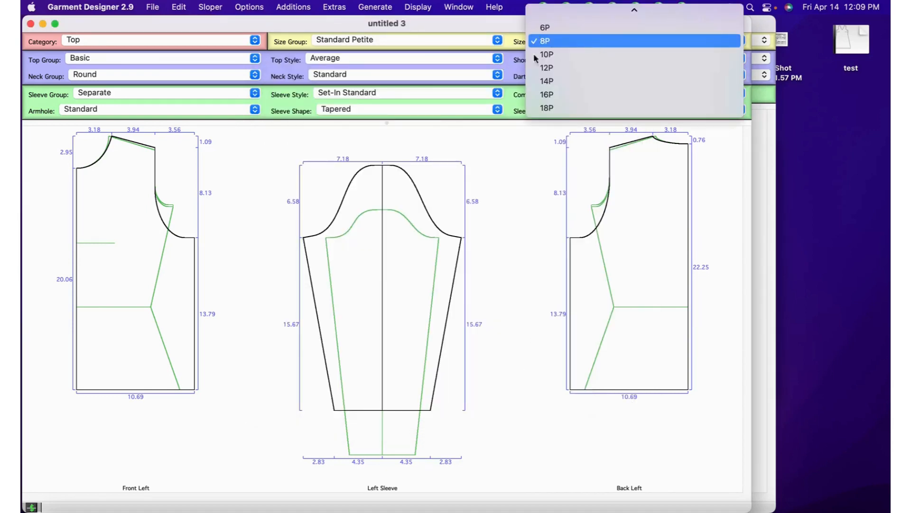
pyautogui.click(409, 38)
pyautogui.click(410, 38)
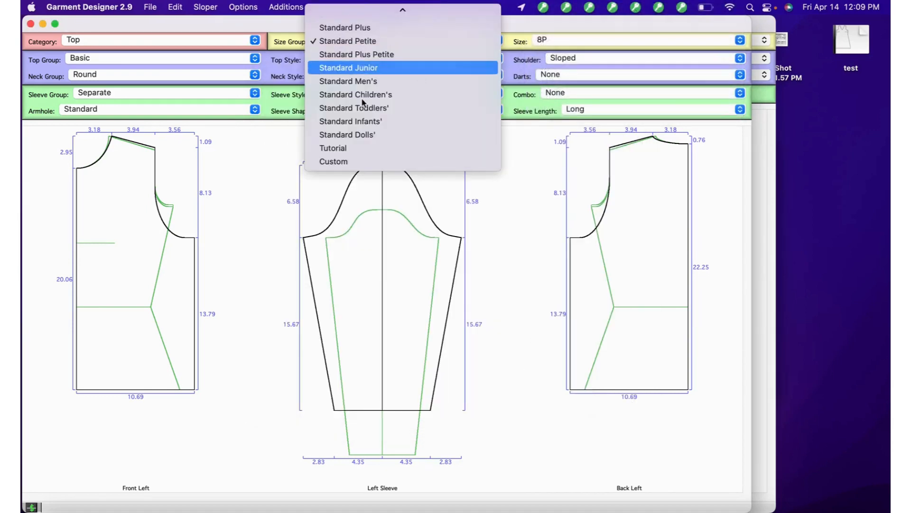
pyautogui.click(334, 161)
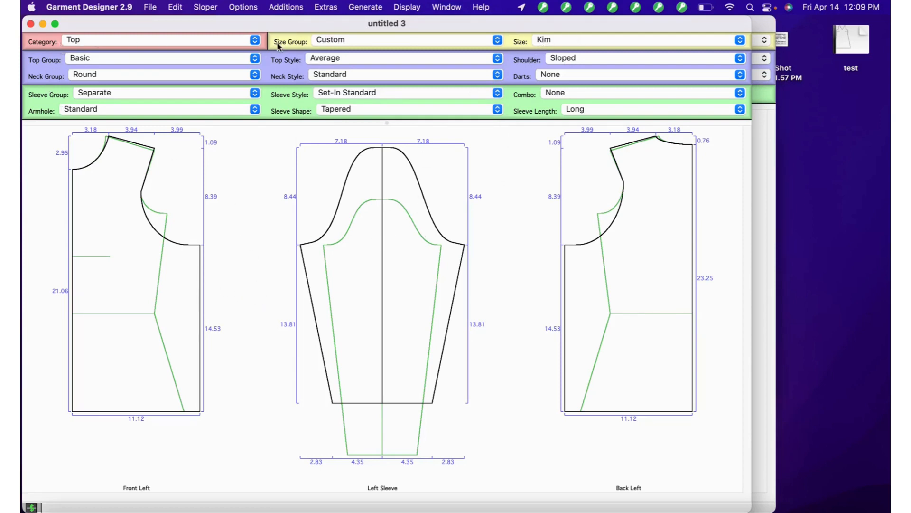
pyautogui.click(255, 41)
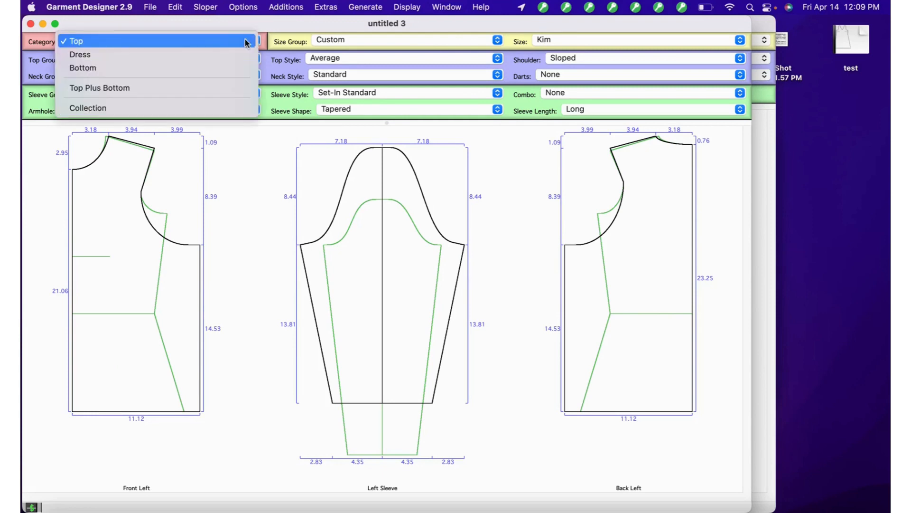
pyautogui.click(80, 56)
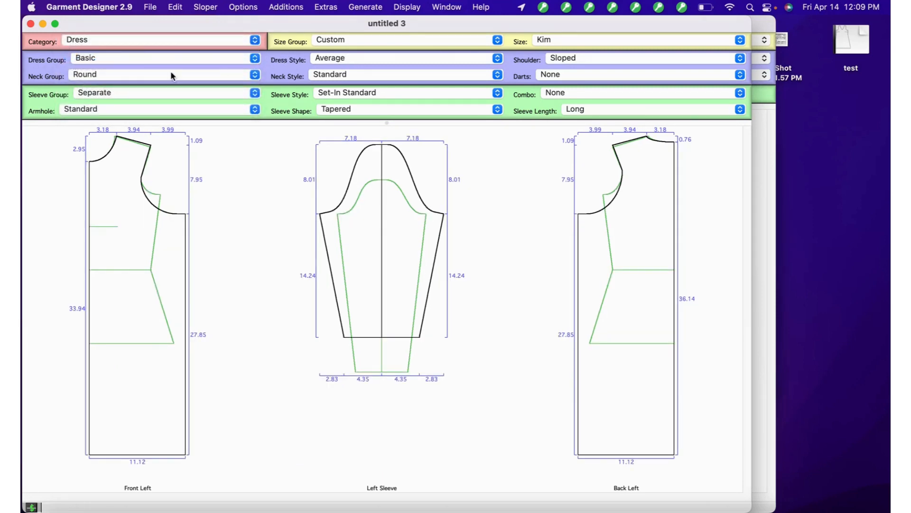
# Try the Contoured and Princess dress groups and return to Basic
pyautogui.click(256, 58)
pyautogui.click(101, 73)
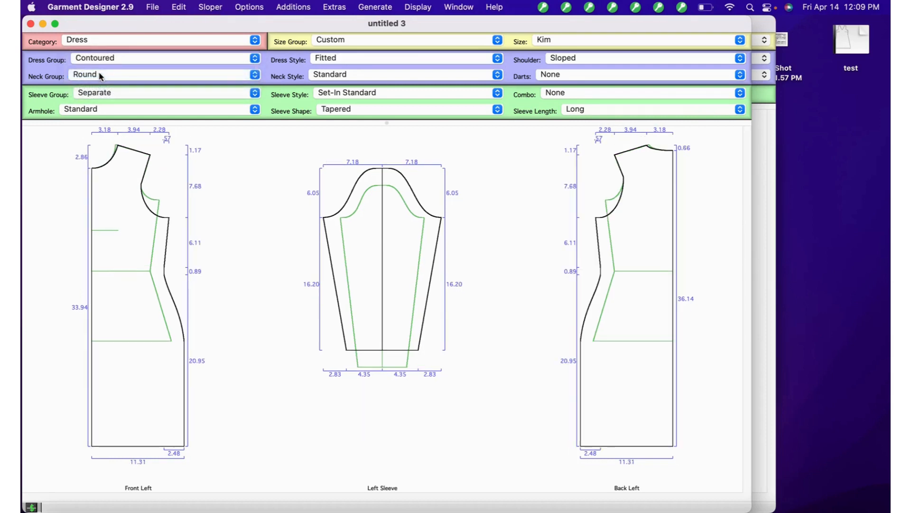
pyautogui.click(253, 58)
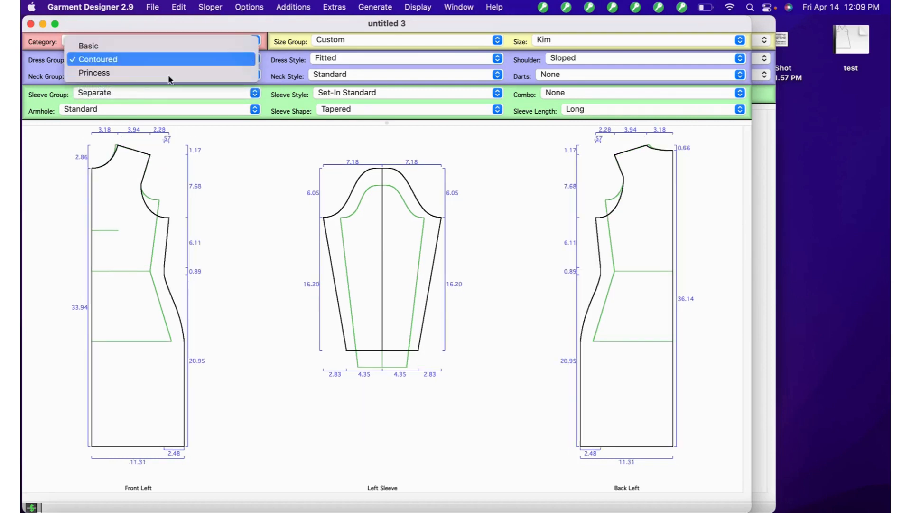
pyautogui.click(126, 75)
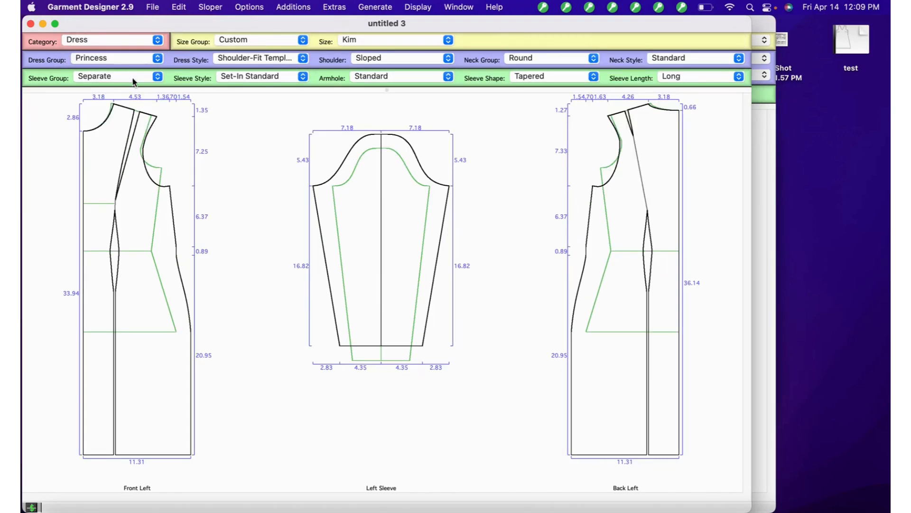
pyautogui.click(159, 59)
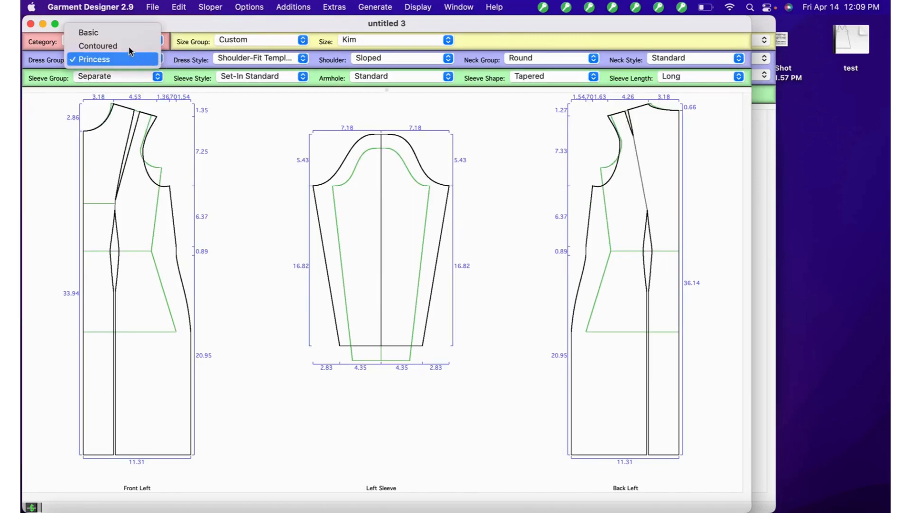
pyautogui.click(107, 34)
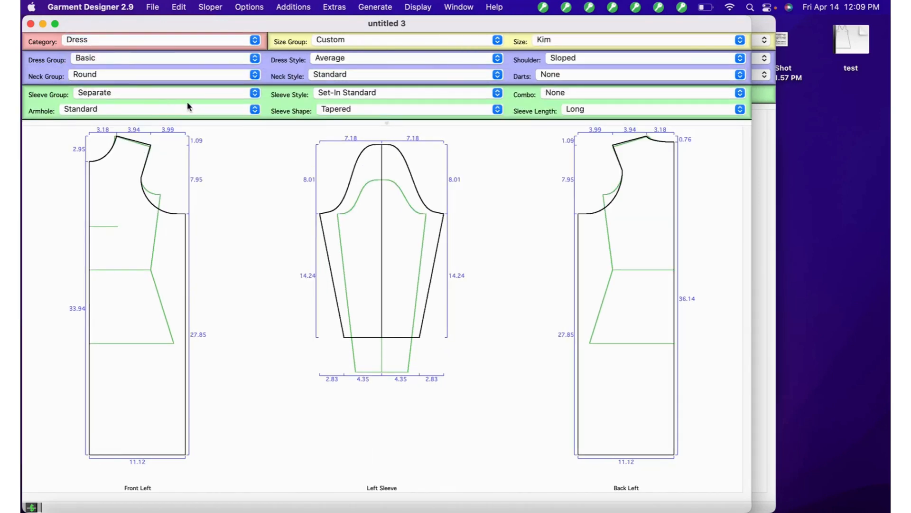
# Give the dress a V neck with the High Curved neck style
pyautogui.click(254, 75)
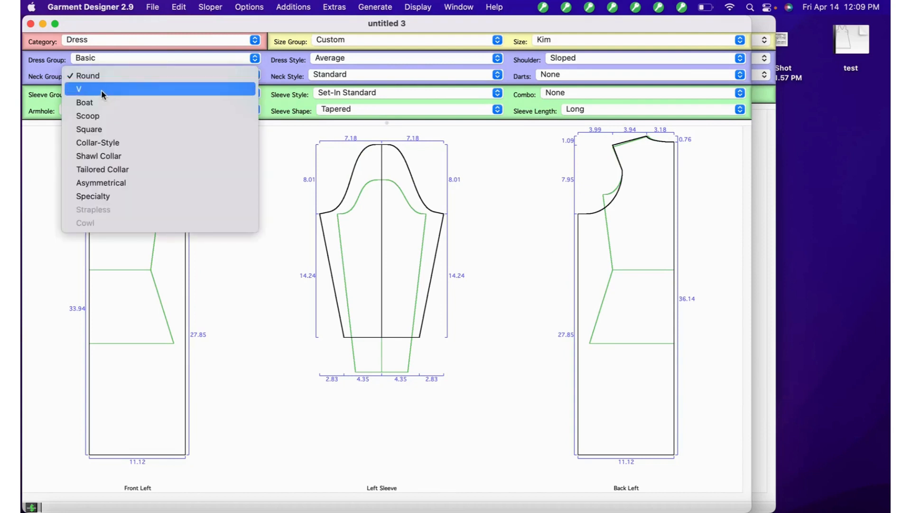
pyautogui.click(101, 90)
pyautogui.click(349, 75)
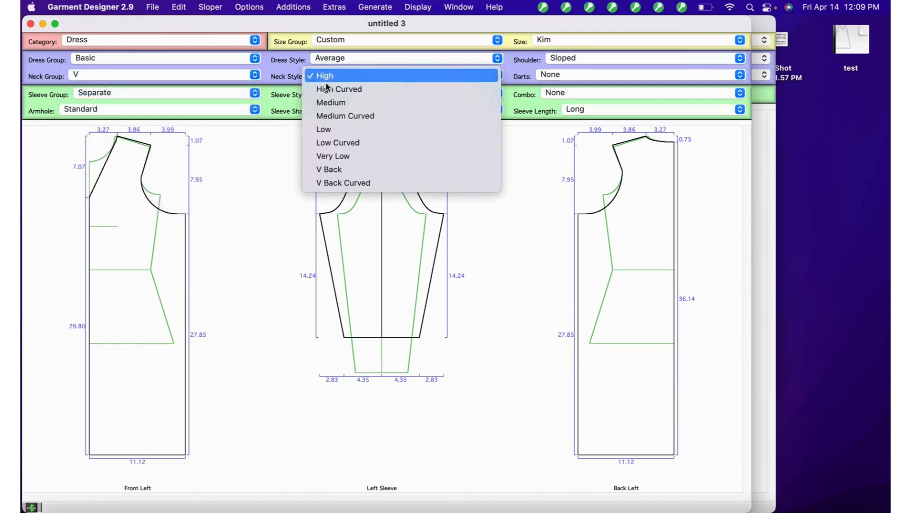
pyautogui.click(349, 91)
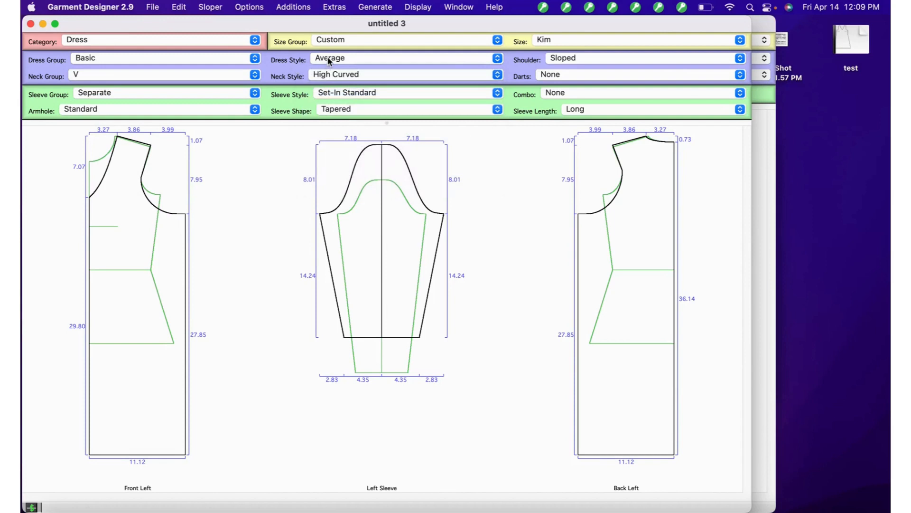
# Try the A-line, Center Round Hem and Side Round Hem dress styles and return to Average
pyautogui.click(349, 59)
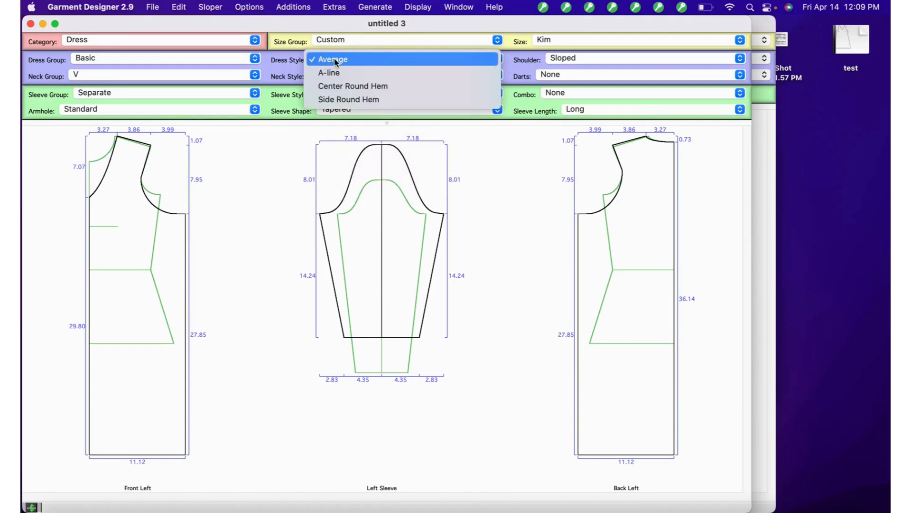
pyautogui.click(333, 74)
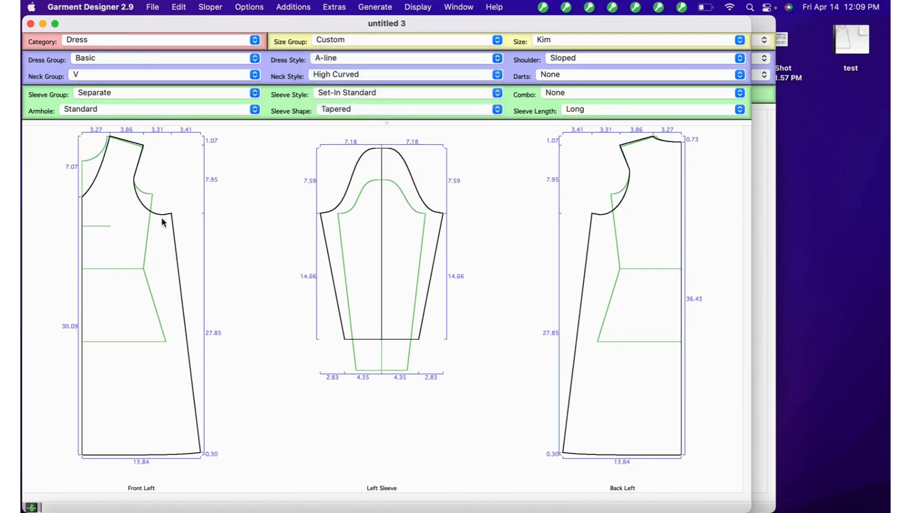
pyautogui.click(327, 58)
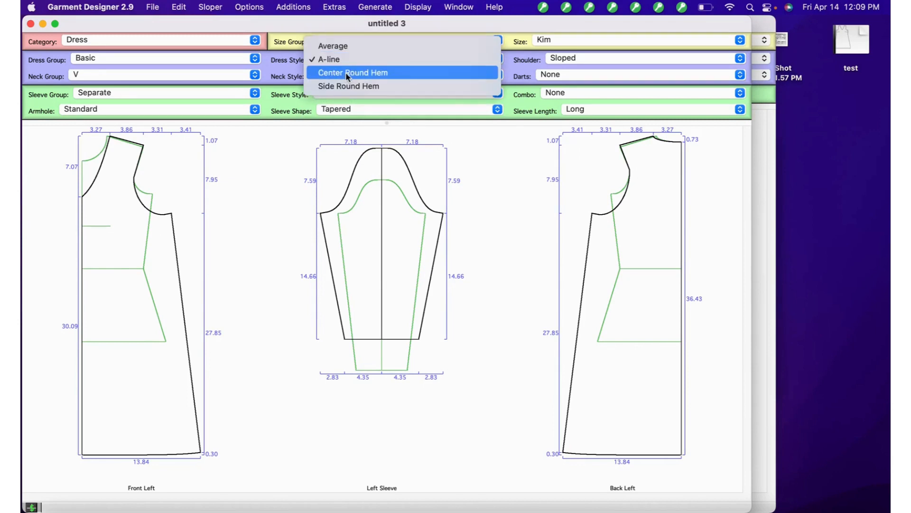
pyautogui.click(345, 72)
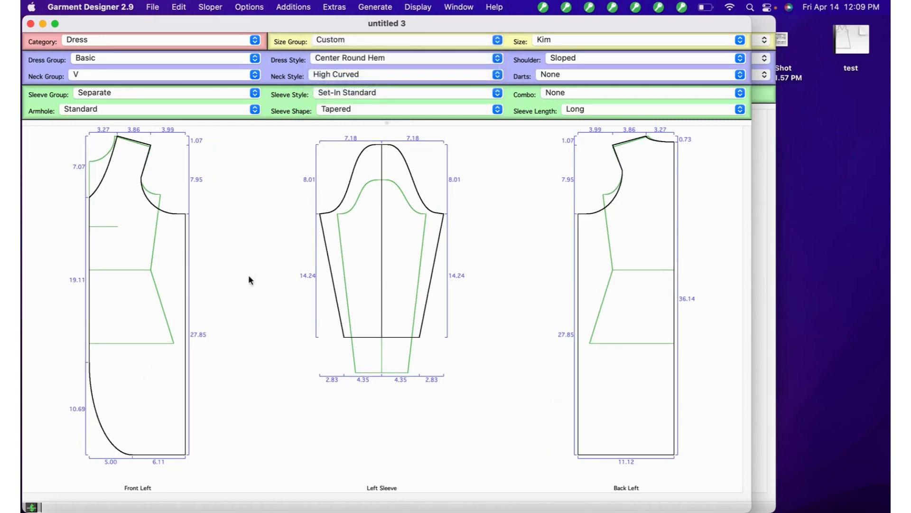
pyautogui.click(344, 59)
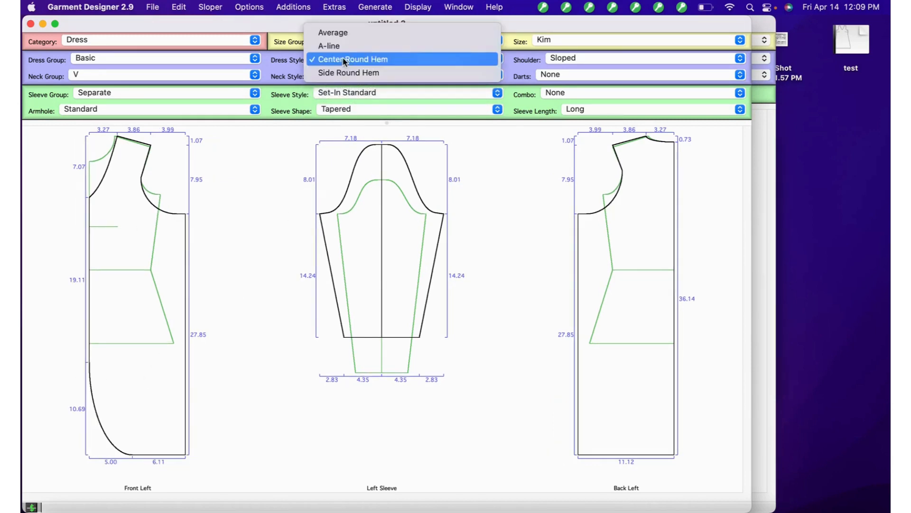
pyautogui.click(343, 72)
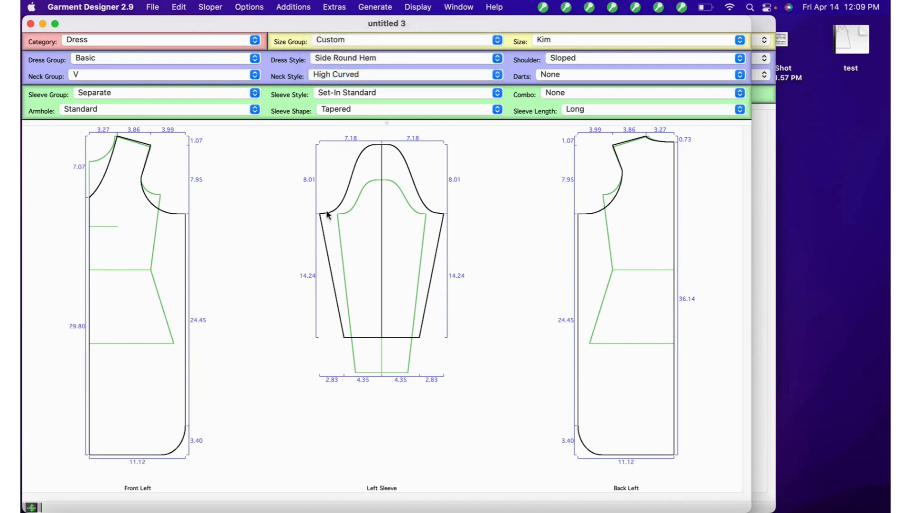
pyautogui.click(336, 74)
pyautogui.click(335, 75)
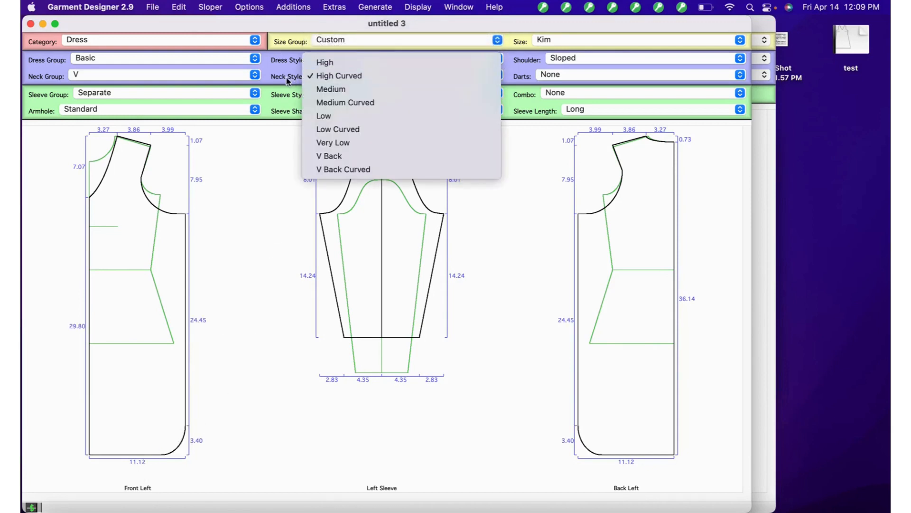
pyautogui.click(338, 60)
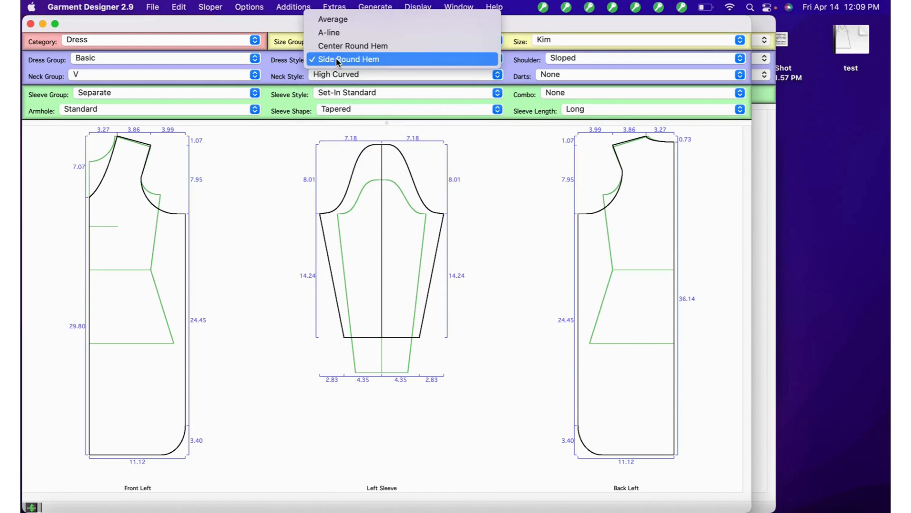
pyautogui.click(336, 19)
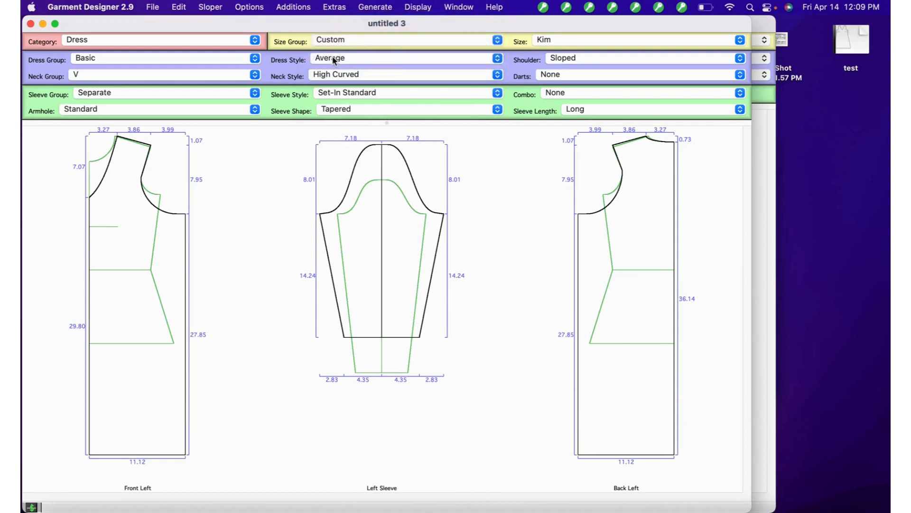
# Select the front side seam to compare its shape in the Average and A-line dress styles, and return to Average
pyautogui.click(185, 245)
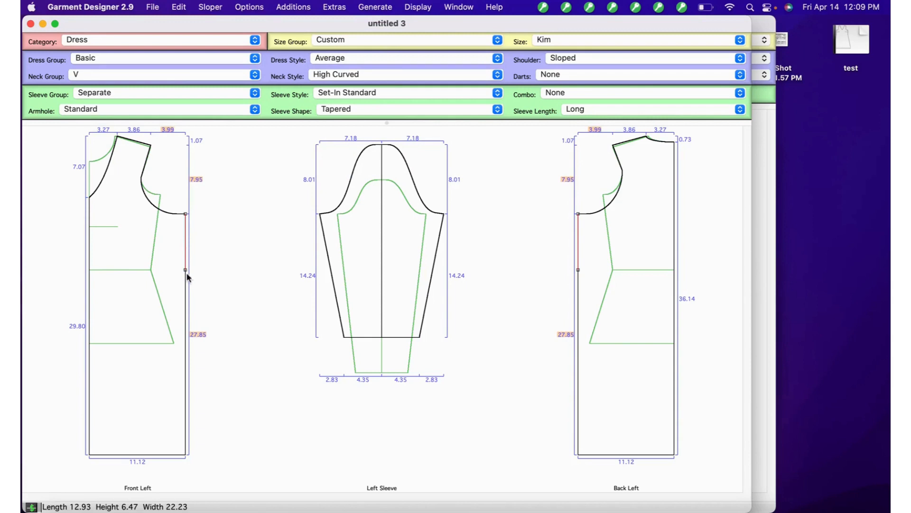
pyautogui.click(309, 66)
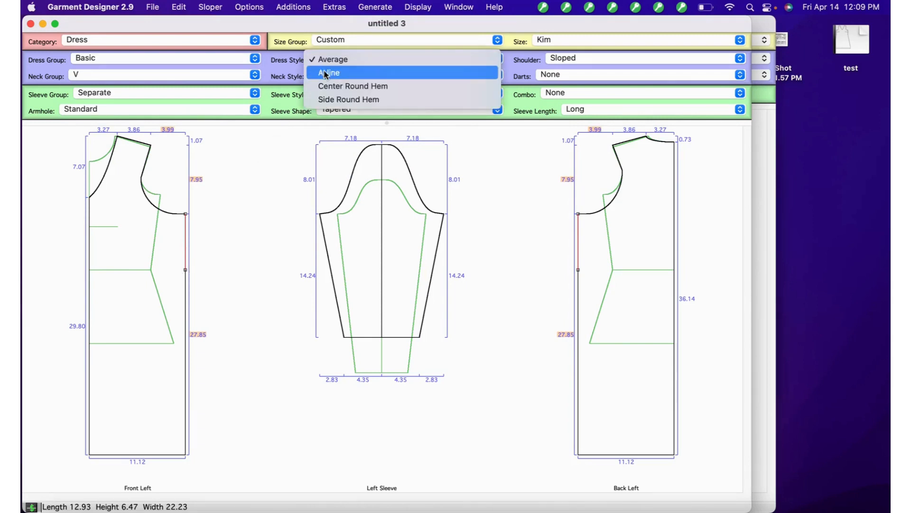
pyautogui.click(327, 72)
pyautogui.click(183, 305)
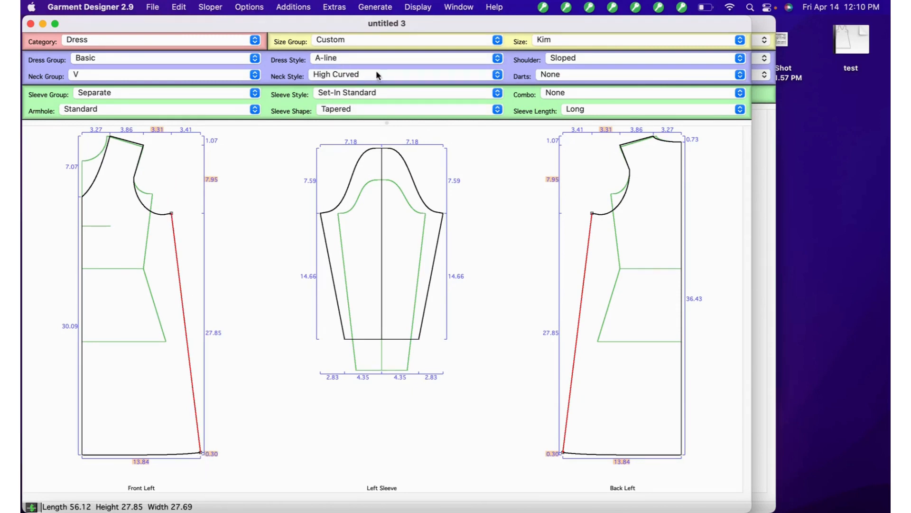
pyautogui.click(337, 75)
pyautogui.click(272, 161)
pyautogui.click(329, 62)
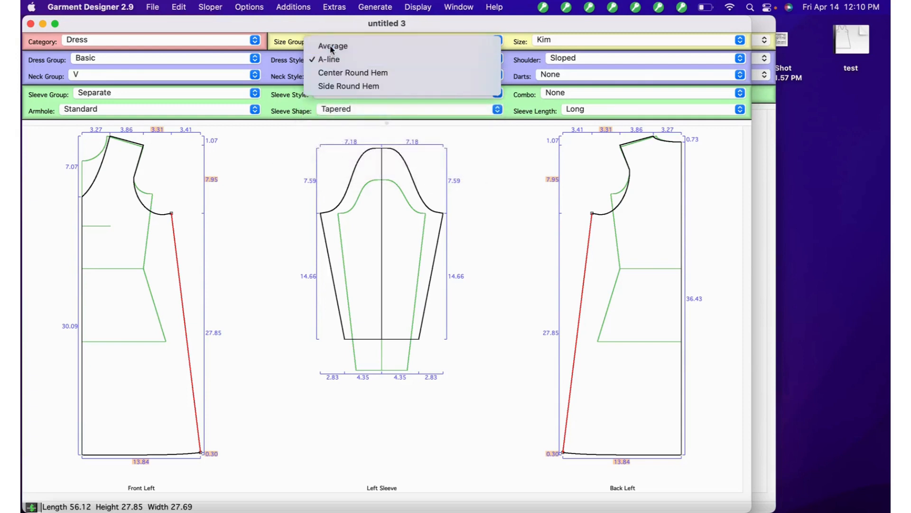
pyautogui.click(331, 47)
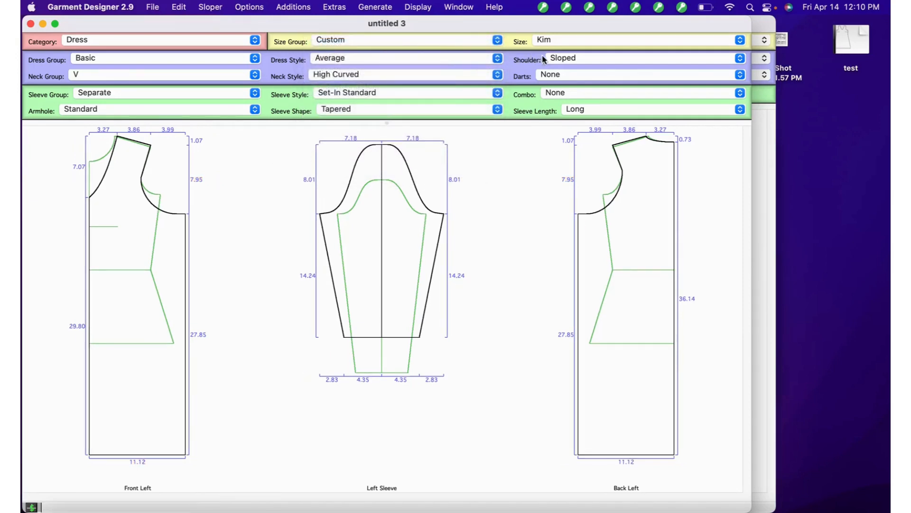
# Make the dress sleeveless
pyautogui.click(118, 94)
pyautogui.click(105, 134)
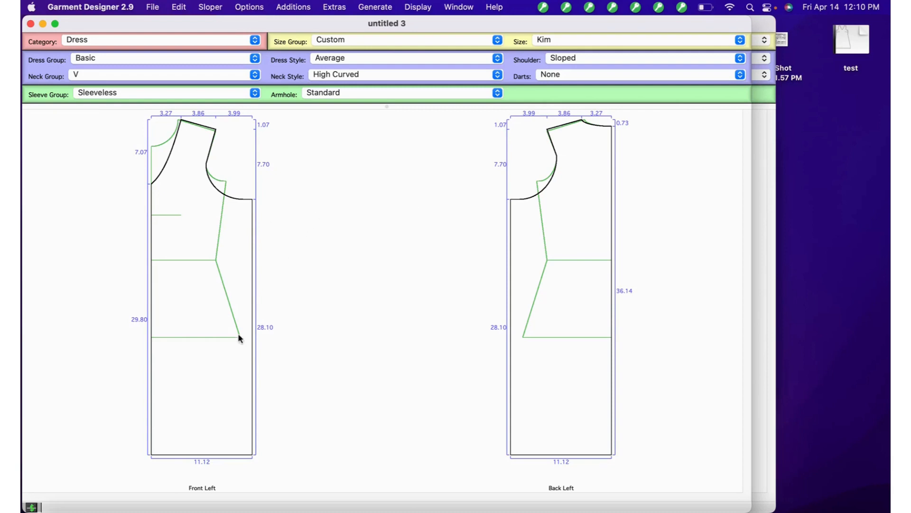
# Select the front underarm and upper side seam points, and confirm symmetry options with mirrored left/right and enabled front/back symmetry
pyautogui.moveTo(306, 178); pyautogui.dragTo(234, 278)
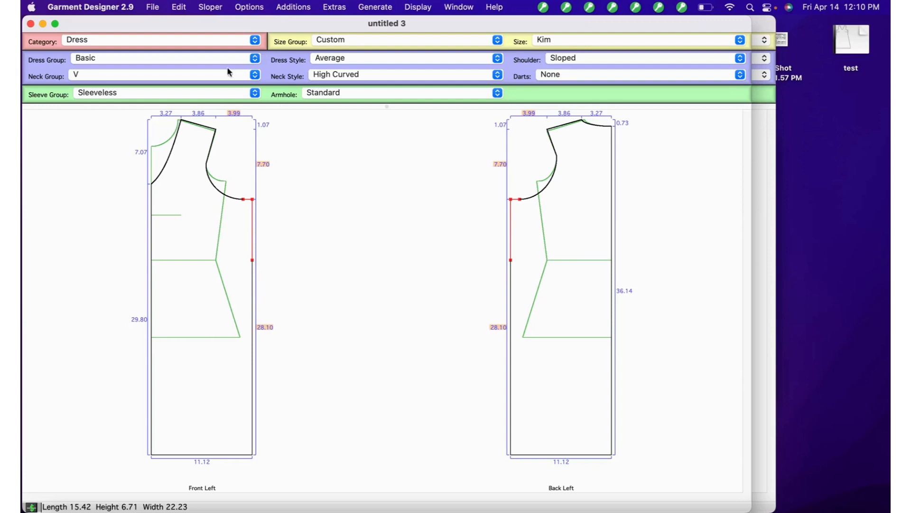
pyautogui.click(250, 7)
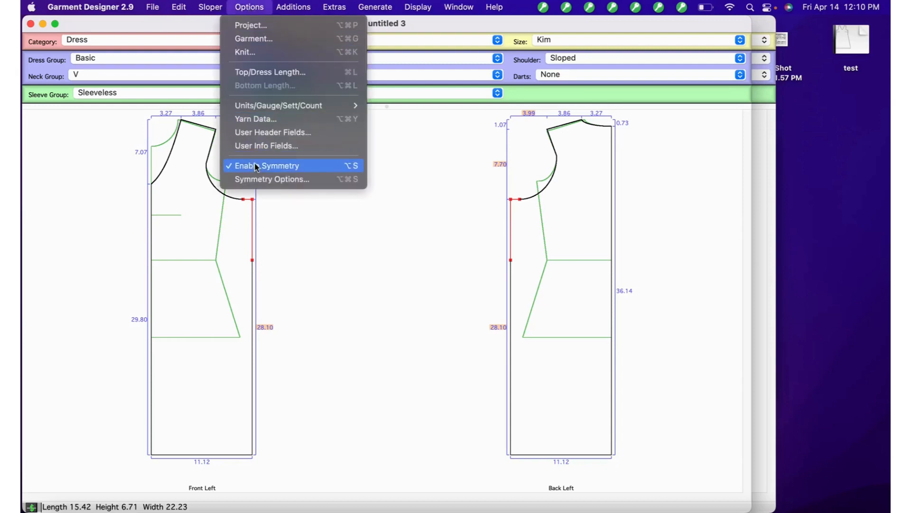
pyautogui.click(269, 179)
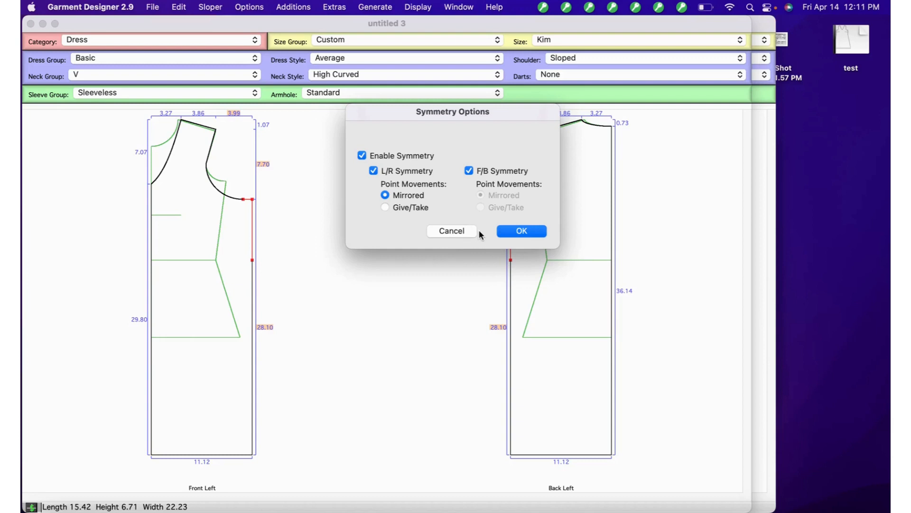
pyautogui.click(518, 231)
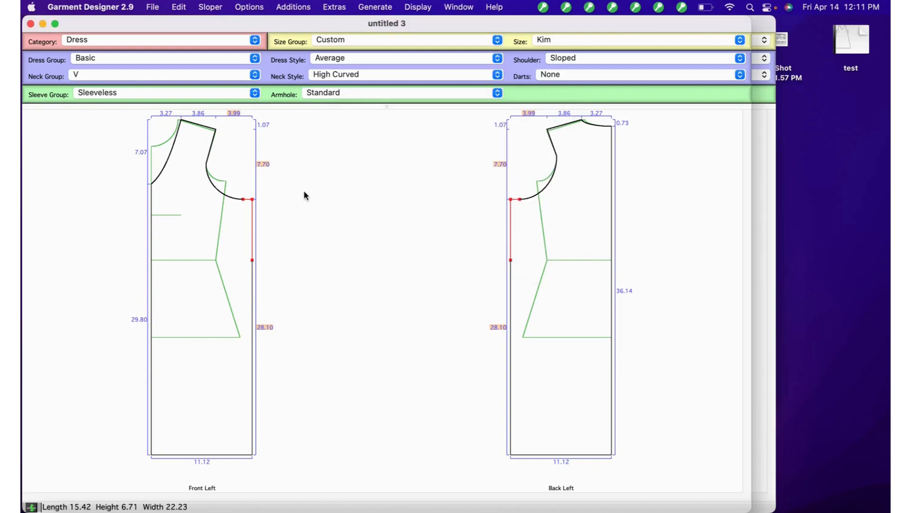
# Move the selected underarm and upper side seam points inward to a width of 2.45 from the shoulder tip, and clear the selection
pyautogui.press('Left')
pyautogui.press('Left')
pyautogui.press('Left')
pyautogui.press('Left')
pyautogui.press('Left')
pyautogui.press('Left')
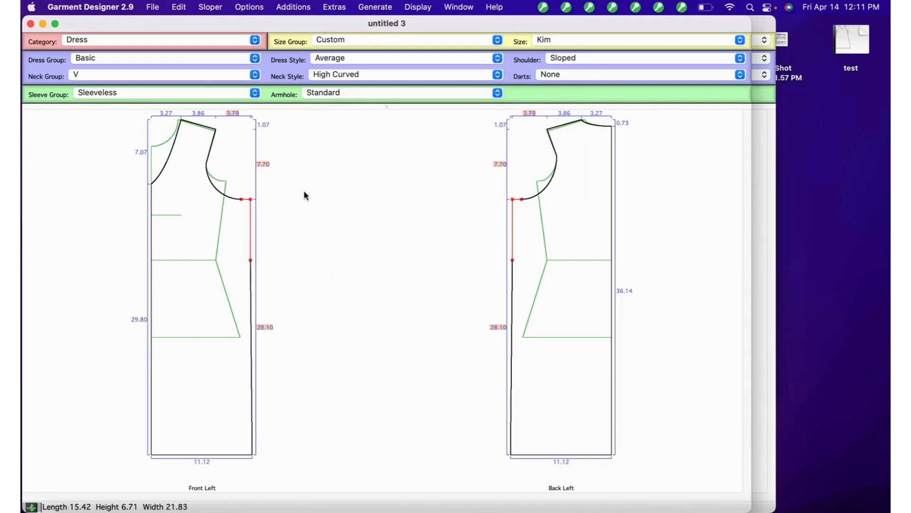
pyautogui.press('Left')
pyautogui.press('Left')
pyautogui.press('Left')
pyautogui.press('Left')
pyautogui.press('Left')
pyautogui.press('Left')
pyautogui.press('Left')
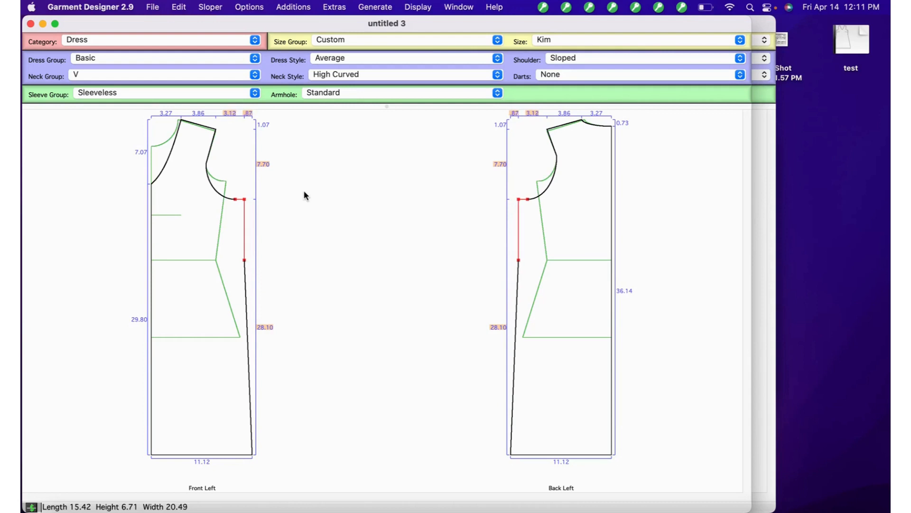
pyautogui.press('Left')
pyautogui.press('Left')
pyautogui.press('Left')
pyautogui.press('Left')
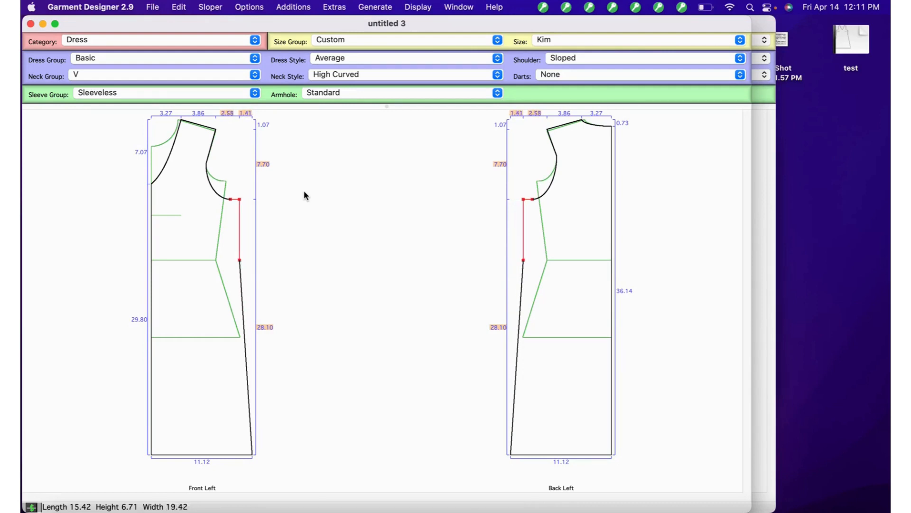
pyautogui.press('Left')
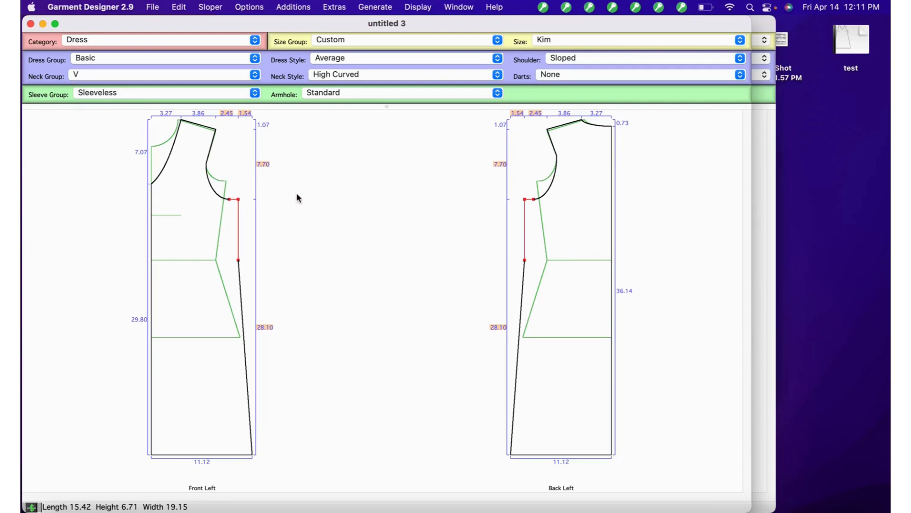
pyautogui.press('Right')
pyautogui.press('Left')
pyautogui.click(273, 275)
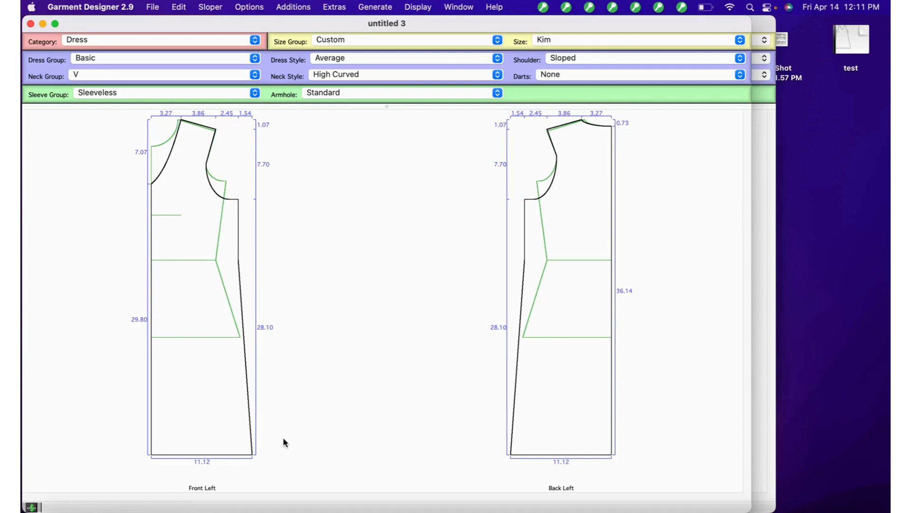
# Move the front's side hem point outward to flare the hem to a width of 12.45
pyautogui.moveTo(283, 438); pyautogui.dragTo(238, 481)
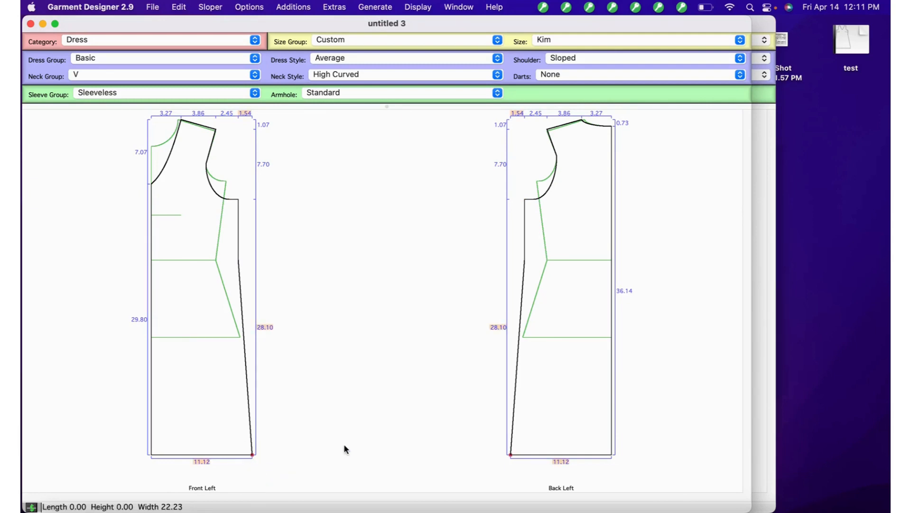
pyautogui.press('Right')
pyautogui.press('Right')
pyautogui.press('Right')
pyautogui.press('Right')
pyautogui.press('Right')
pyautogui.press('Right')
pyautogui.press('Right')
pyautogui.press('Right')
pyautogui.press('Right')
pyautogui.press('Right')
pyautogui.press('Right')
pyautogui.press('Right')
pyautogui.press('Right')
pyautogui.press('Right')
pyautogui.press('Right')
pyautogui.press('Right')
pyautogui.press('Right')
pyautogui.press('Right')
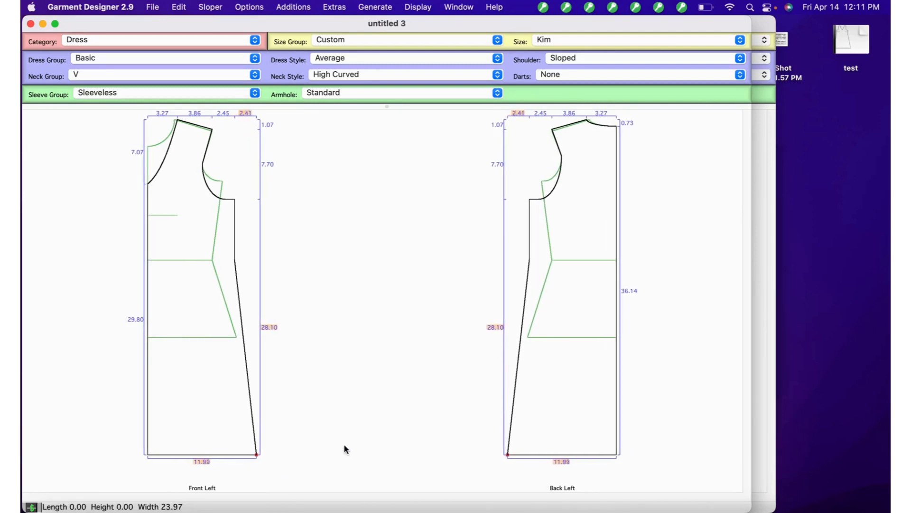
pyautogui.press('Right')
pyautogui.press('Right')
pyautogui.press('Right')
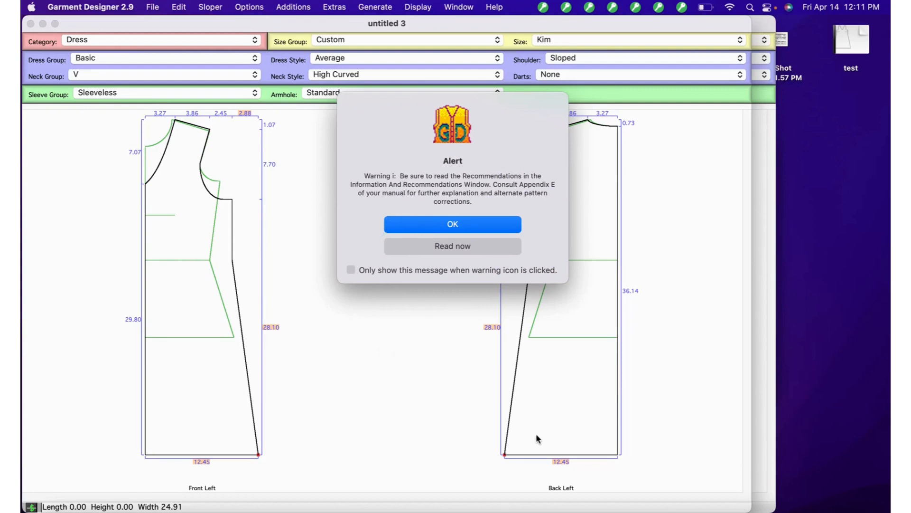
# Limit the warning alert to clicks on its warning icon, and read the pattern's Information And Recommendations report
pyautogui.click(352, 269)
pyautogui.click(452, 224)
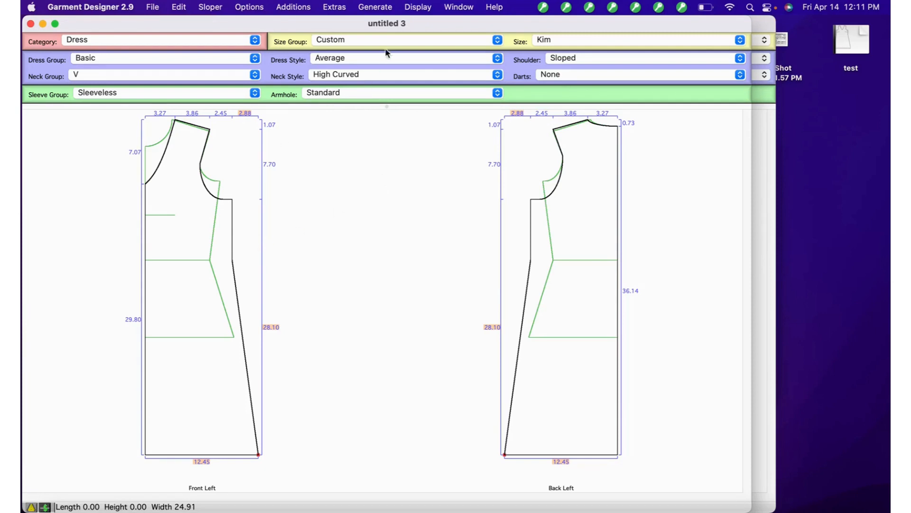
pyautogui.click(417, 8)
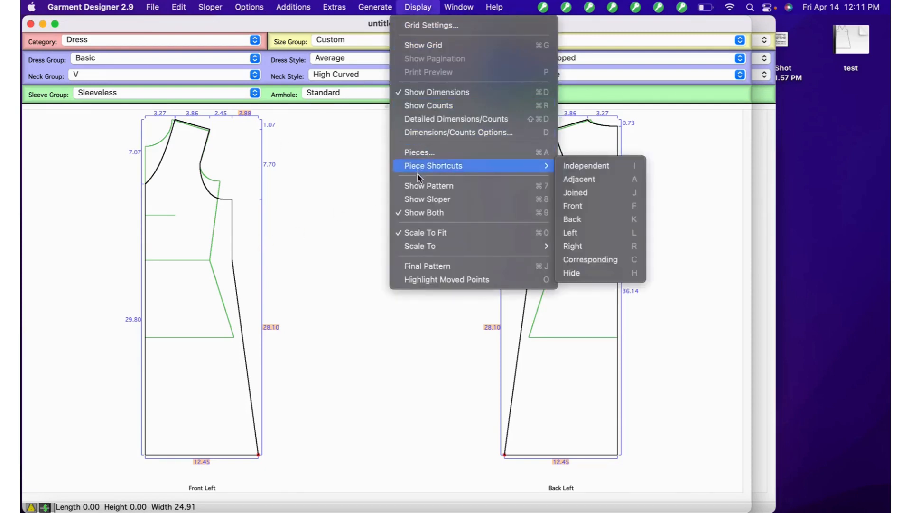
pyautogui.moveTo(376, 7)
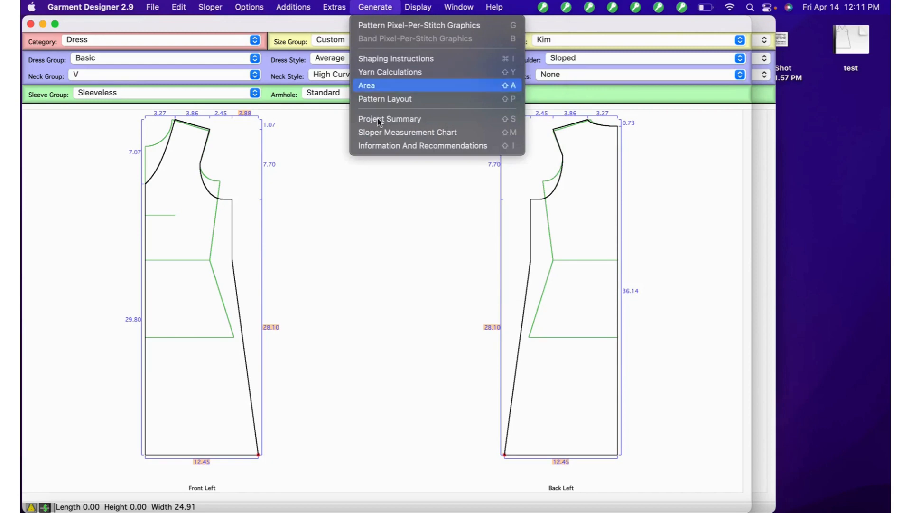
pyautogui.click(378, 147)
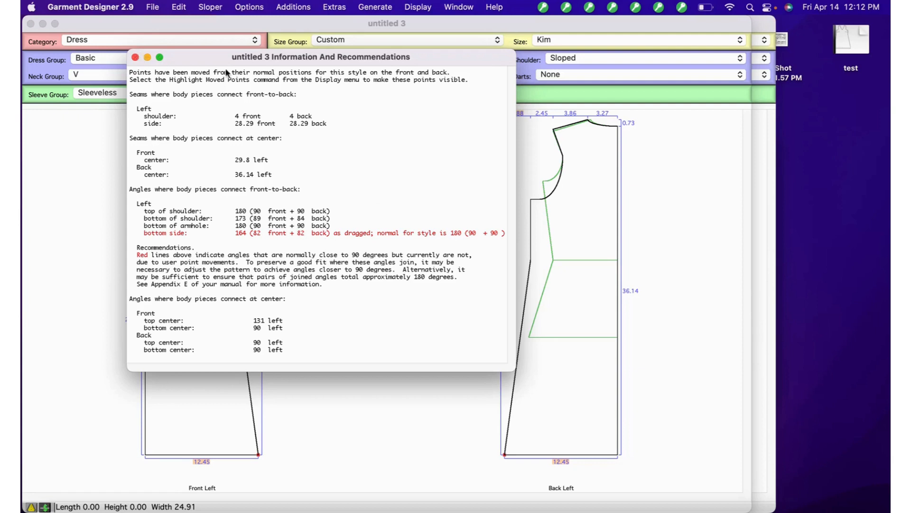
pyautogui.click(136, 58)
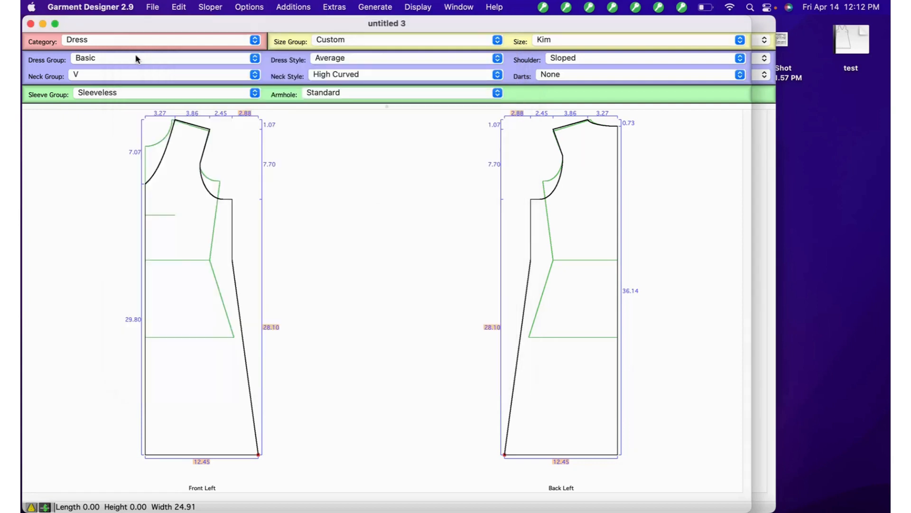
# Reselect the front's side hem point and move it outward to a hem width of 13.19
pyautogui.click(374, 169)
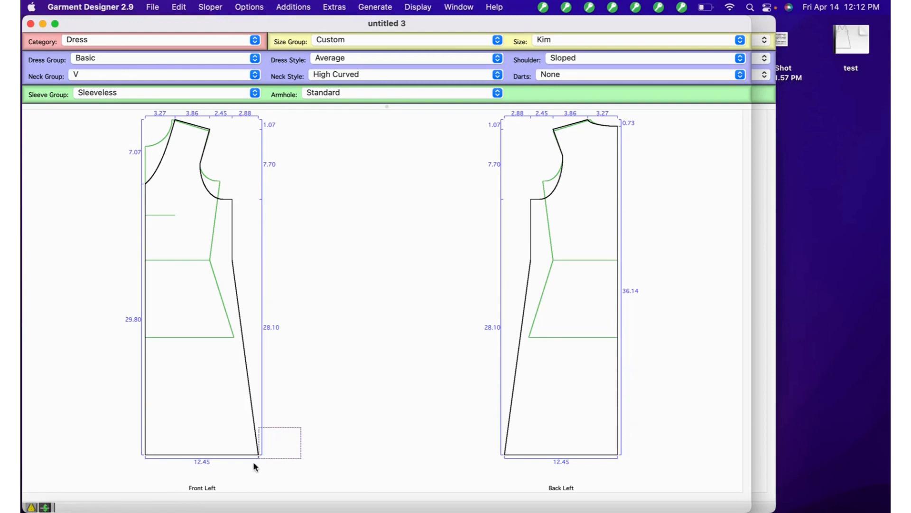
pyautogui.moveTo(254, 464); pyautogui.dragTo(255, 464)
pyautogui.press('Right')
pyautogui.press('Right')
pyautogui.press('Right')
pyautogui.press('Right')
pyautogui.press('Right')
pyautogui.press('Right')
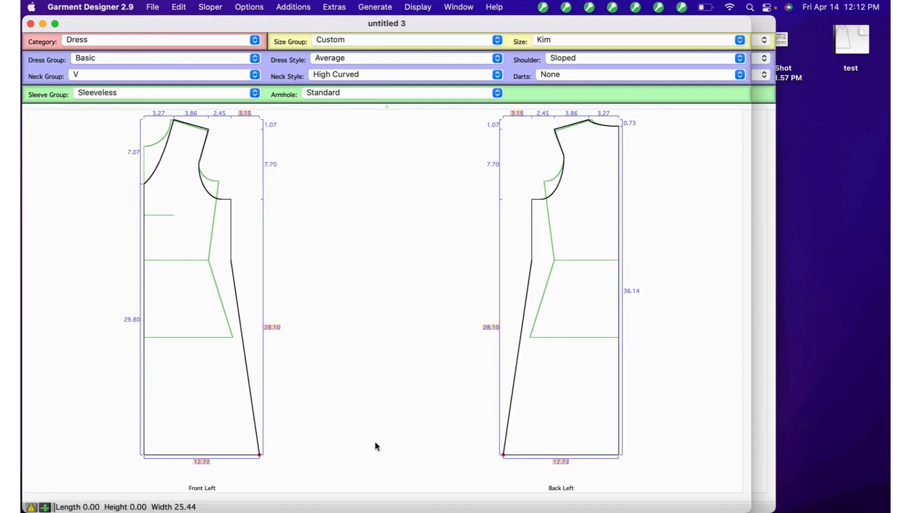
pyautogui.press('Right')
pyautogui.press('Right')
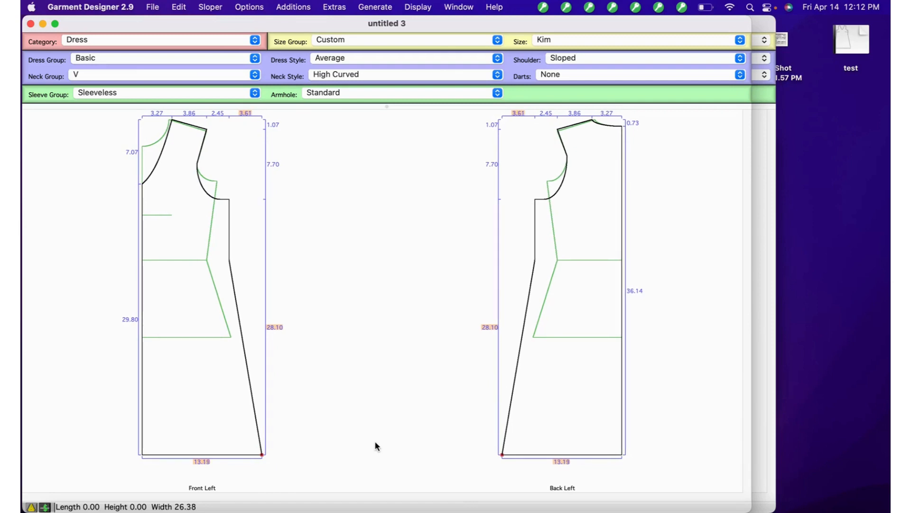
pyautogui.press('Right')
pyautogui.press('Left')
# Try moving the front neck-shoulder point outward and down to a neck width of 4.07, and undo the move
pyautogui.click(172, 121)
pyautogui.moveTo(172, 120); pyautogui.dragTo(179, 123)
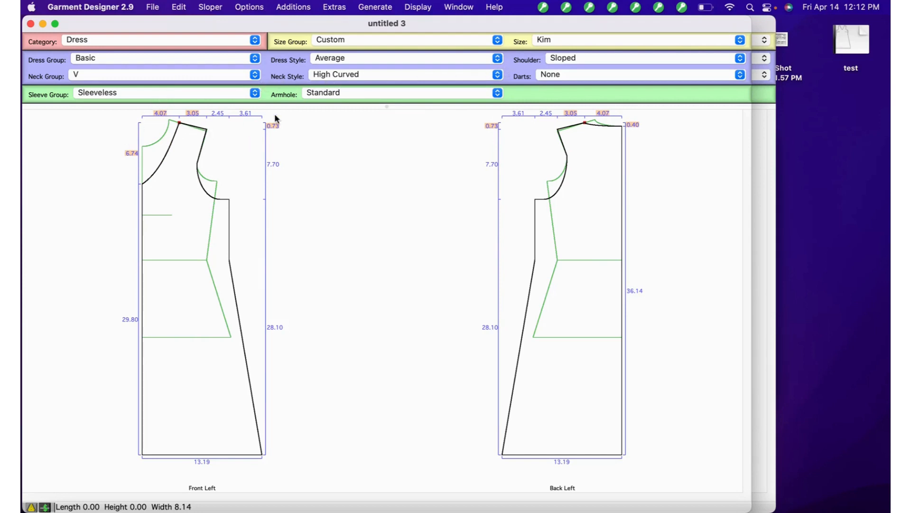
pyautogui.click(180, 7)
pyautogui.click(185, 24)
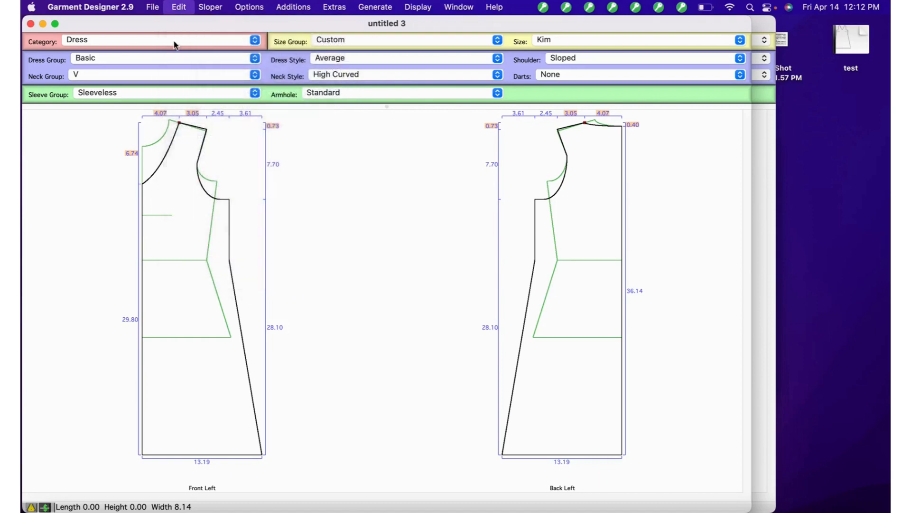
# Examine the available Shoulder, Neck Style, Dress Style and Sleeve Group options while keeping the existing choices
pyautogui.click(579, 58)
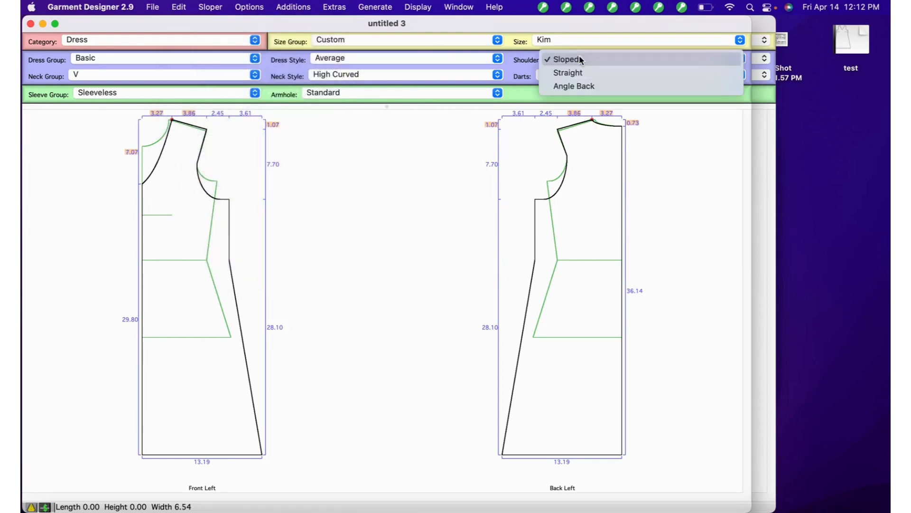
pyautogui.click(581, 59)
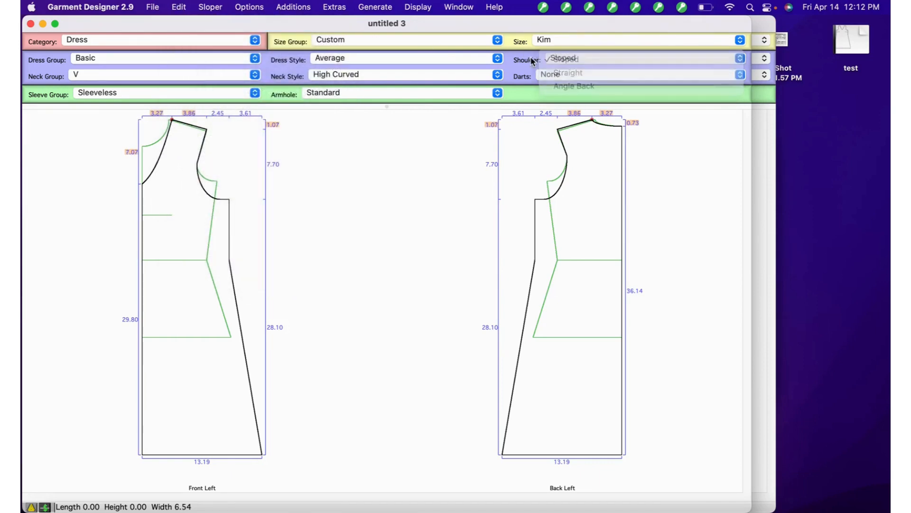
pyautogui.click(361, 76)
pyautogui.click(361, 75)
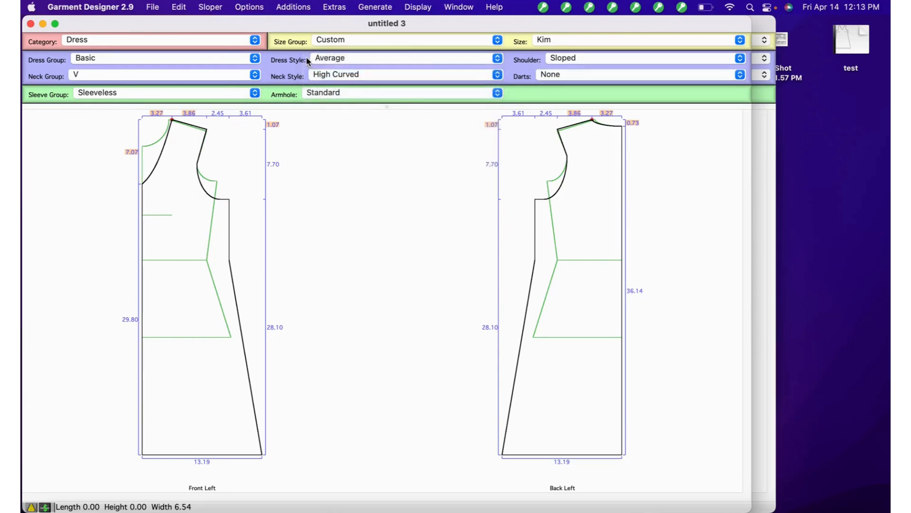
pyautogui.click(332, 59)
pyautogui.click(332, 59)
pyautogui.click(253, 94)
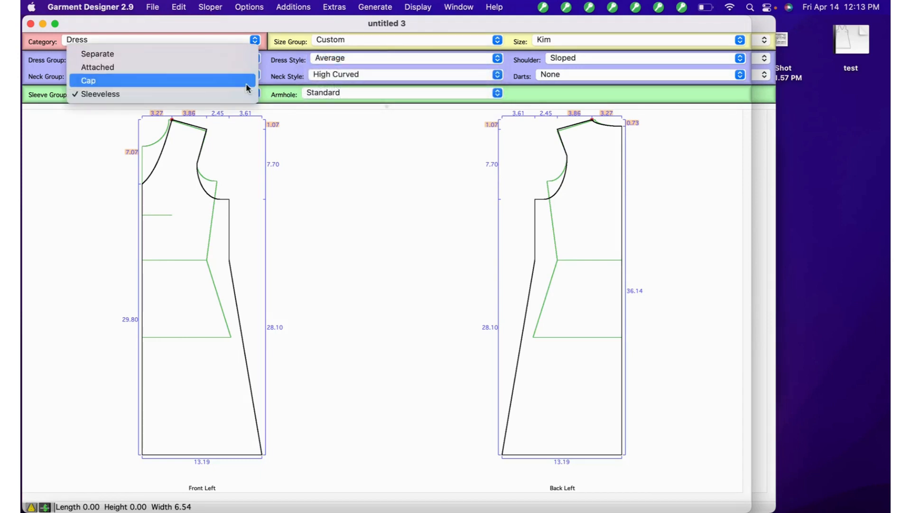
pyautogui.click(517, 96)
# Try the Halter armhole and return to the Standard armhole
pyautogui.click(496, 94)
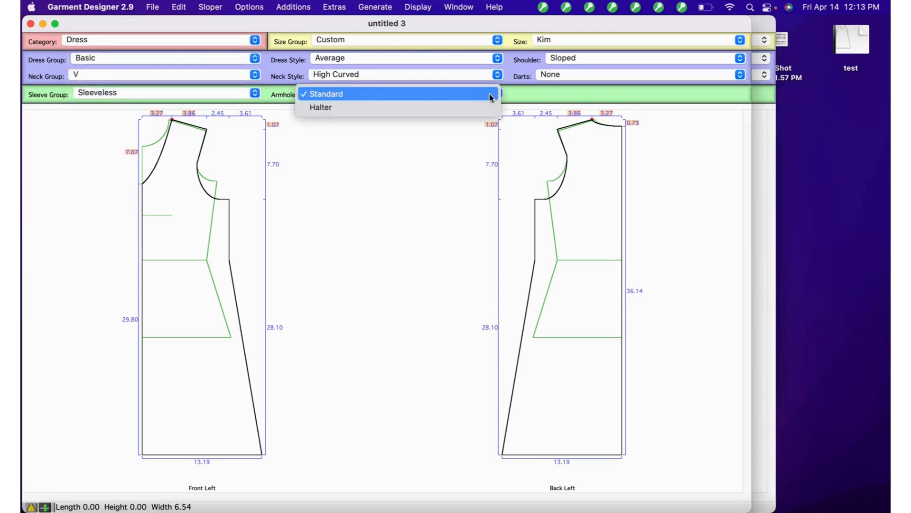
pyautogui.click(326, 108)
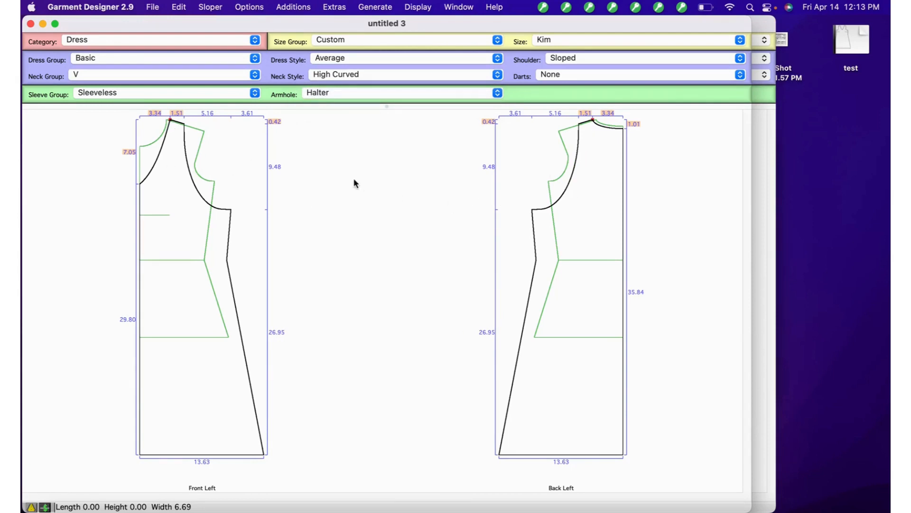
pyautogui.click(489, 97)
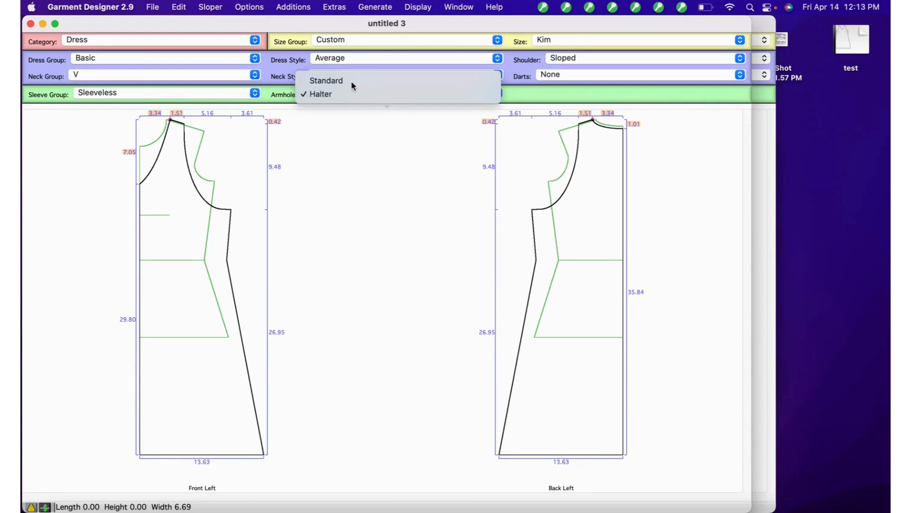
pyautogui.click(350, 80)
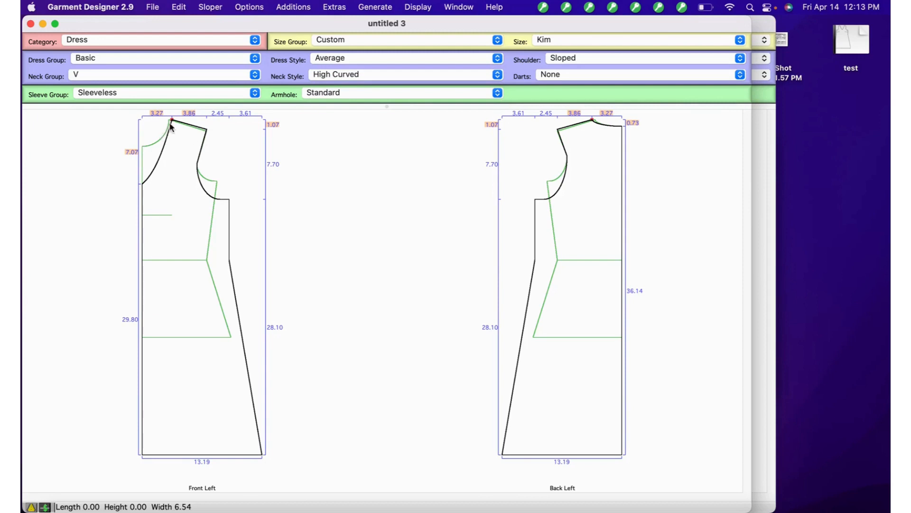
# Move the neck-shoulder point outward to a neck width of 3.87 and the shoulder tip inward to a shoulder width of 2.38
pyautogui.moveTo(177, 122); pyautogui.dragTo(177, 123)
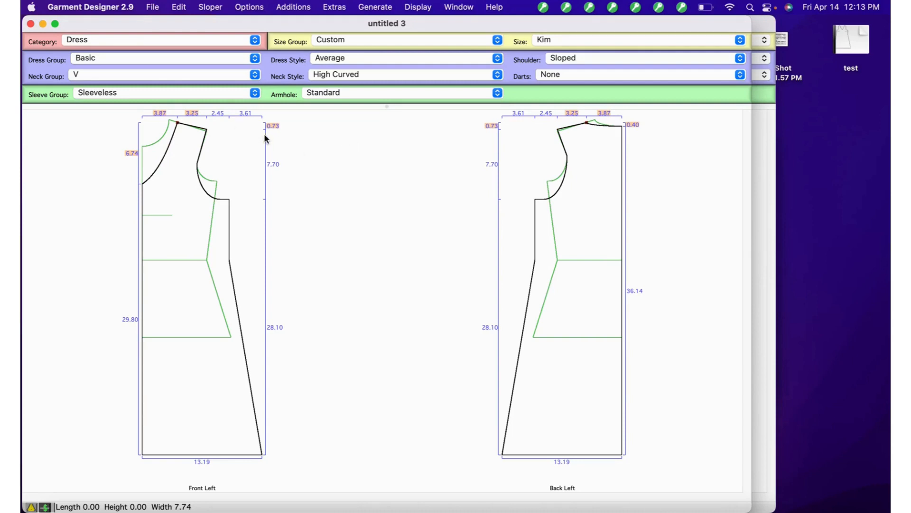
pyautogui.click(207, 133)
pyautogui.moveTo(207, 130); pyautogui.dragTo(199, 129)
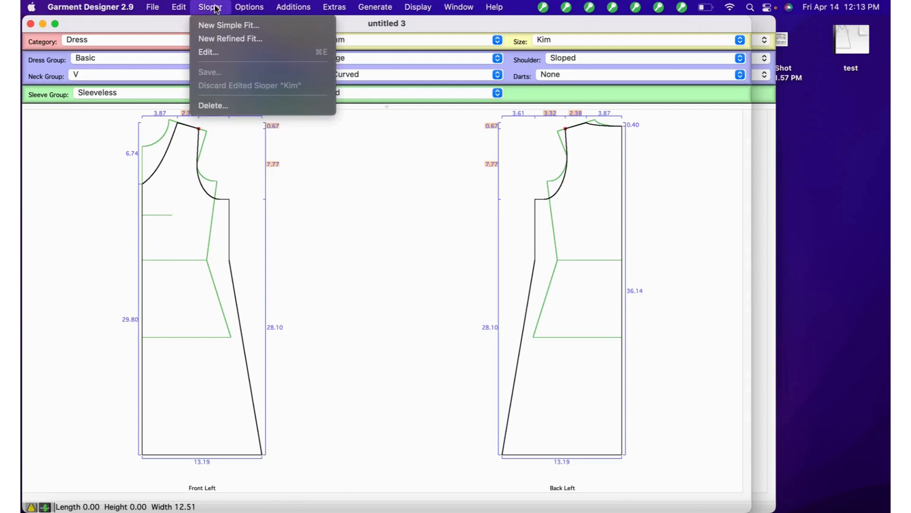
pyautogui.moveTo(210, 6)
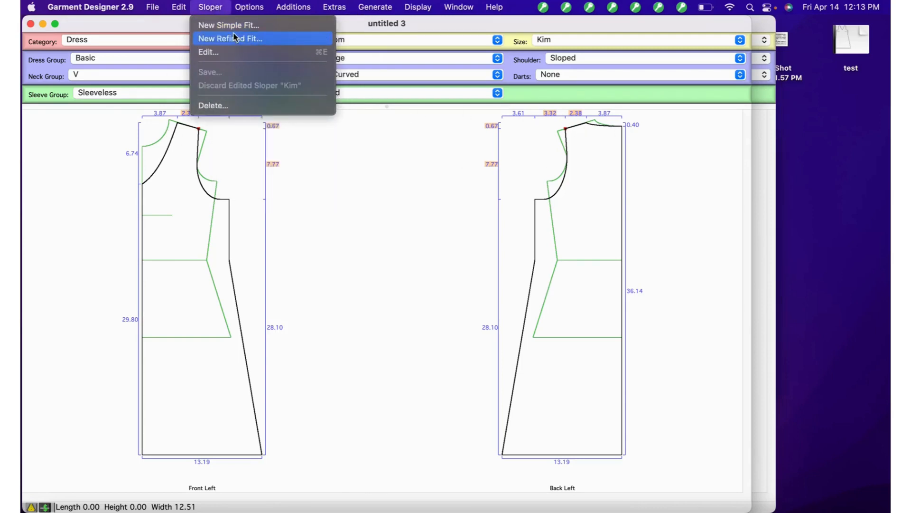
pyautogui.moveTo(249, 6)
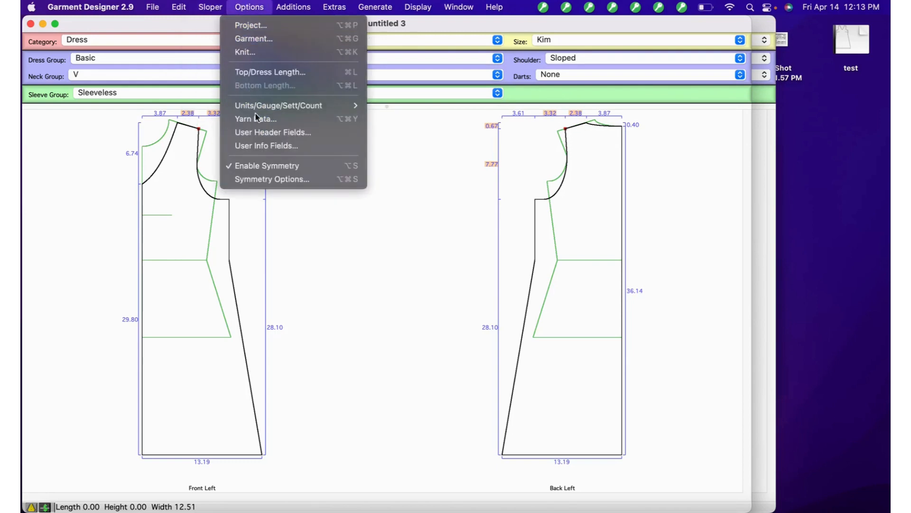
# Turn off front/back symmetry and lower the back neckline's centre point to a neck depth of 1.20
pyautogui.click(268, 181)
pyautogui.click(469, 172)
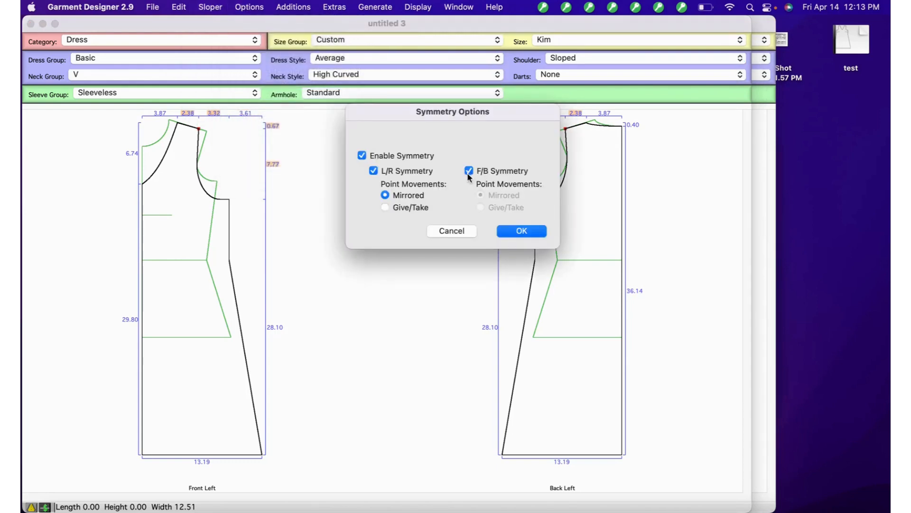
pyautogui.click(469, 172)
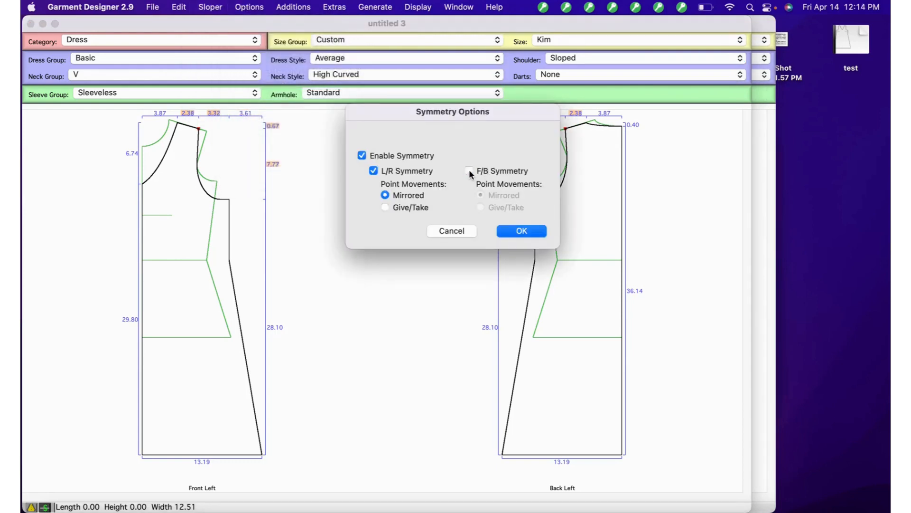
pyautogui.click(519, 229)
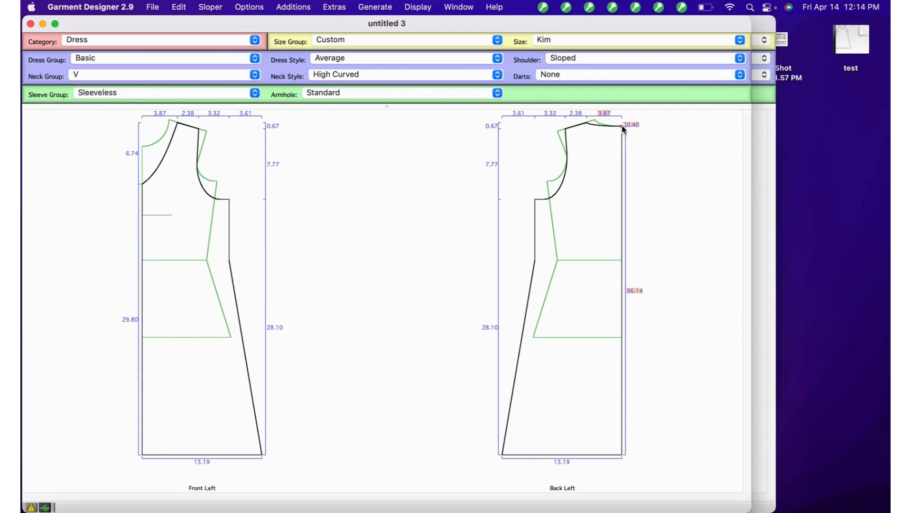
pyautogui.moveTo(620, 136); pyautogui.dragTo(620, 137)
pyautogui.click(441, 159)
# Turn front/back symmetry back on with mirrored point movements
pyautogui.click(249, 7)
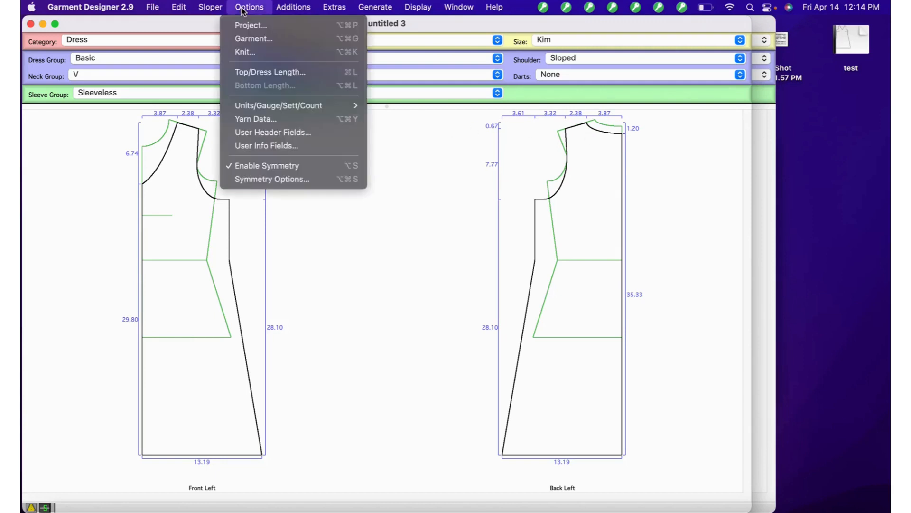
pyautogui.click(284, 183)
pyautogui.click(469, 170)
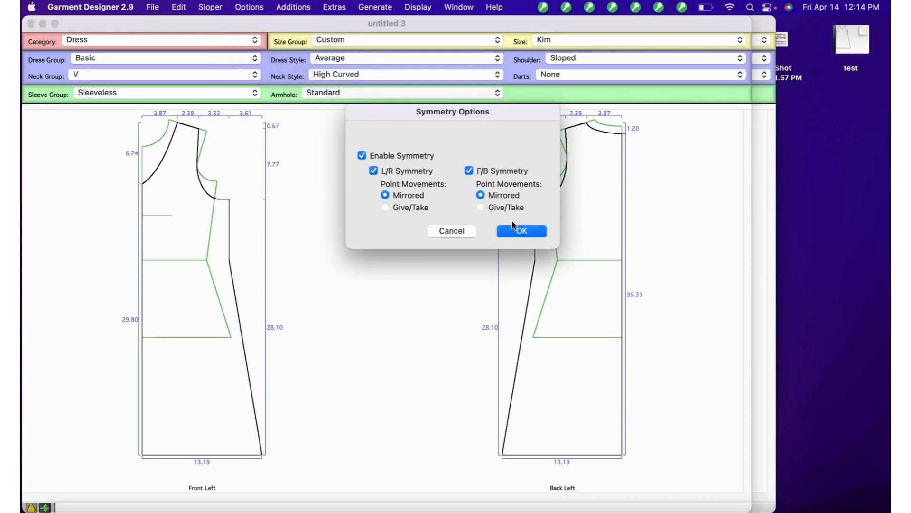
pyautogui.click(524, 232)
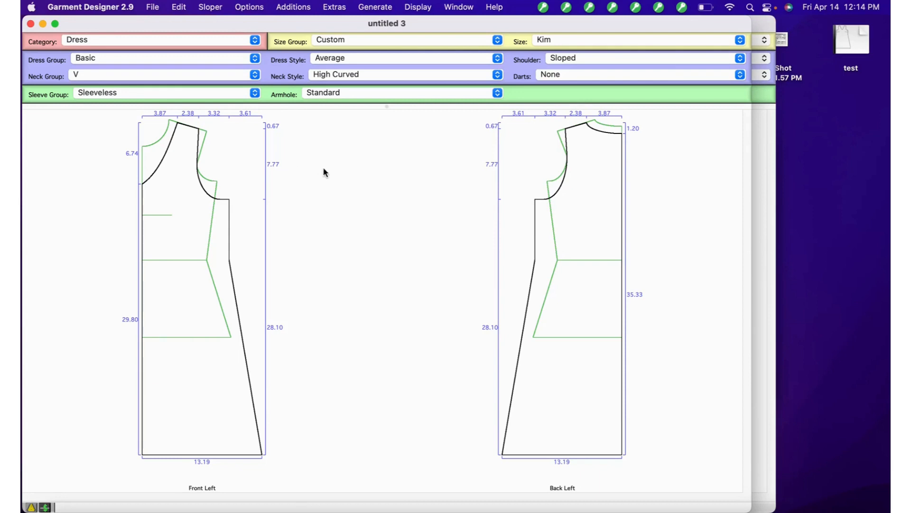
# Add a Side Trued bust dart to the front piece and widen it to a dart width of 1
pyautogui.click(560, 74)
pyautogui.click(578, 91)
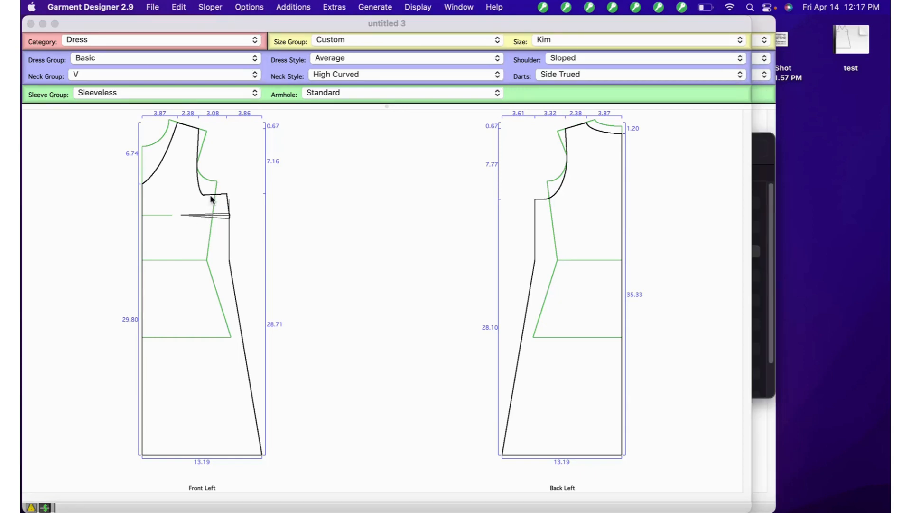
pyautogui.click(229, 221)
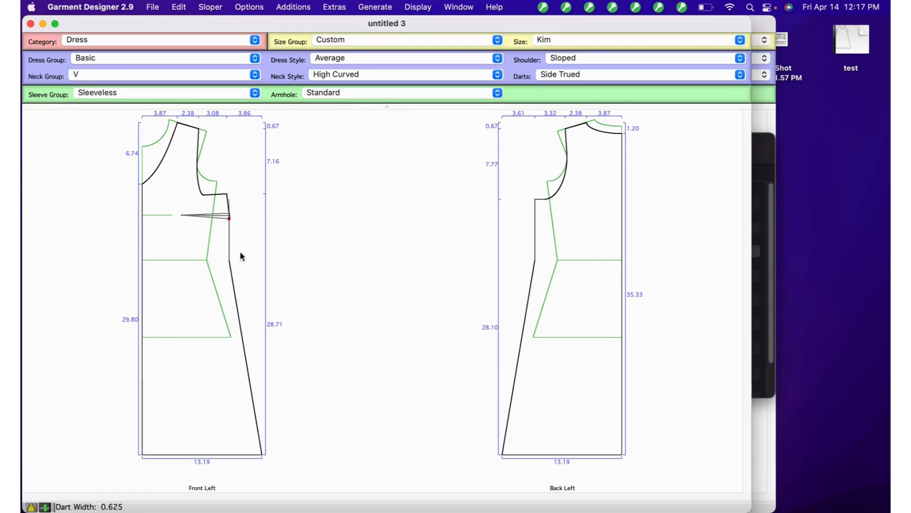
pyautogui.press('Down')
pyautogui.press('Down')
pyautogui.press('Down')
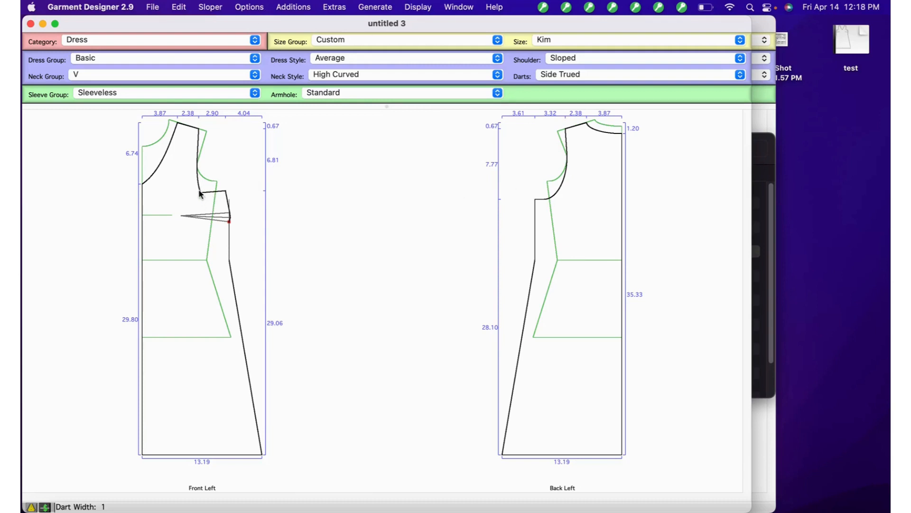
# Turn off front/back symmetry while keeping left/right symmetry mirrored
pyautogui.click(251, 8)
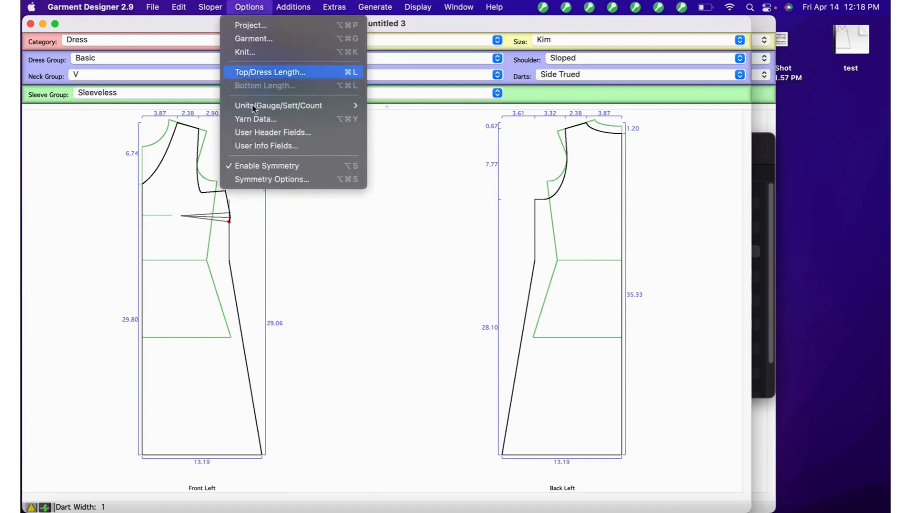
pyautogui.click(273, 179)
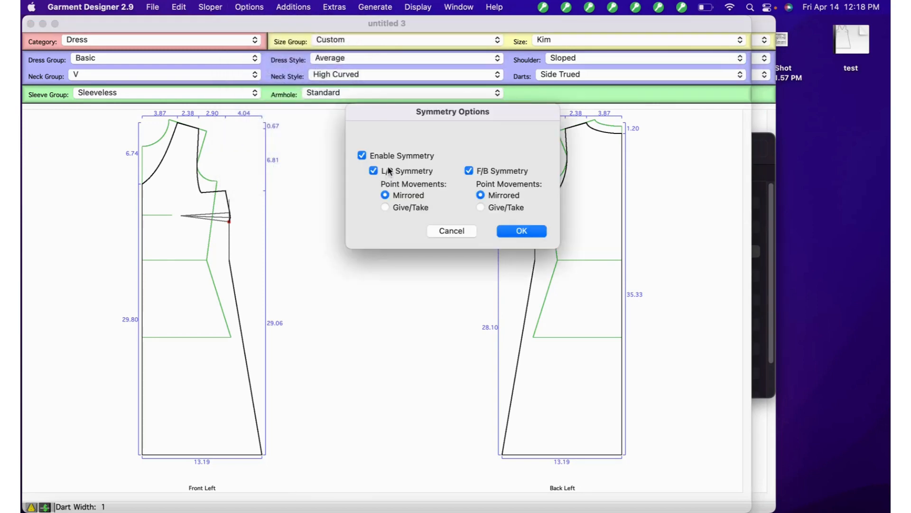
pyautogui.click(470, 169)
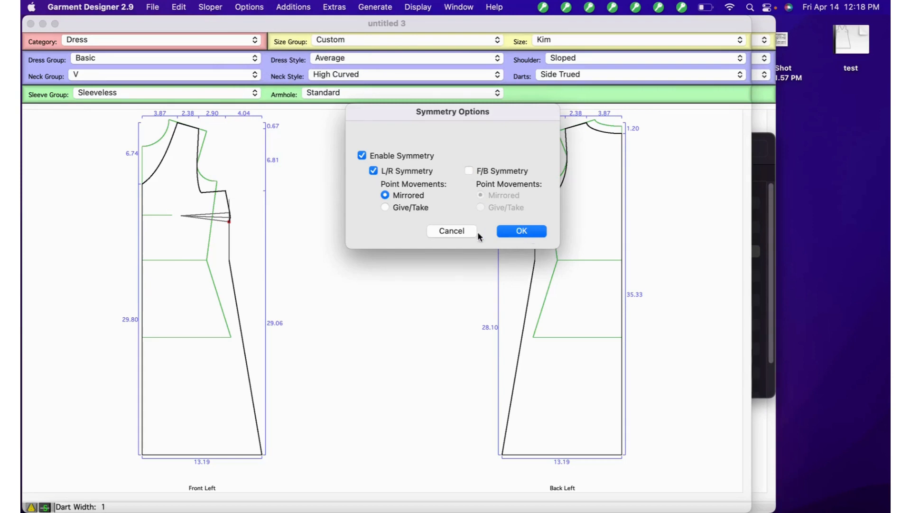
pyautogui.click(522, 231)
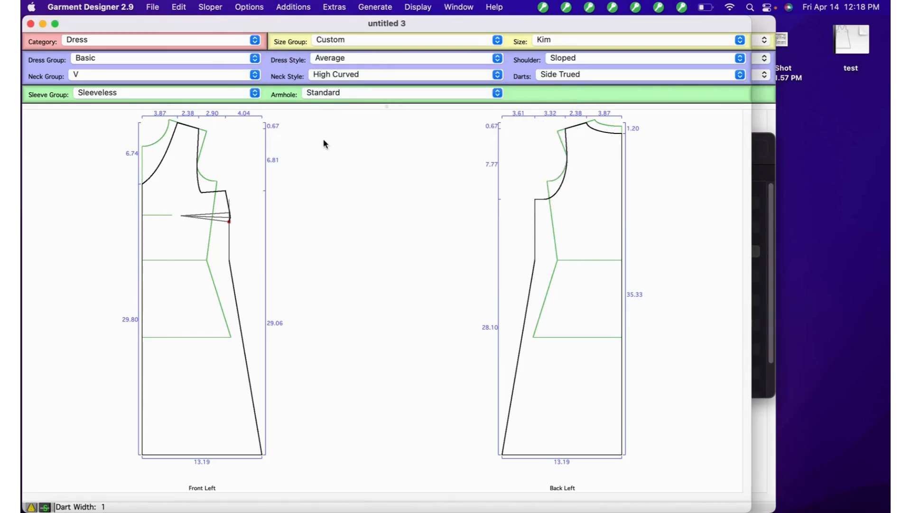
# Enlarge the pattern to 1/3 scale and compare the front armhole and underarm segment lengths with the back underarm segment
pyautogui.click(417, 8)
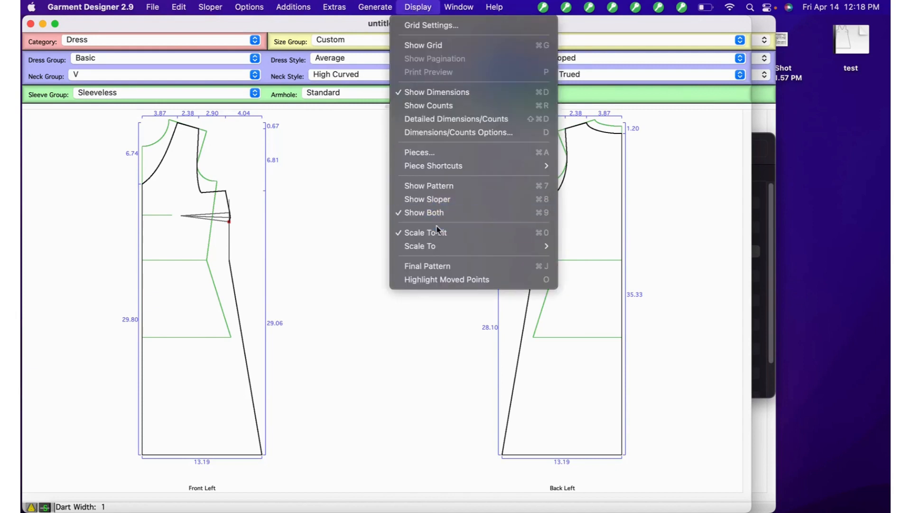
pyautogui.moveTo(447, 244)
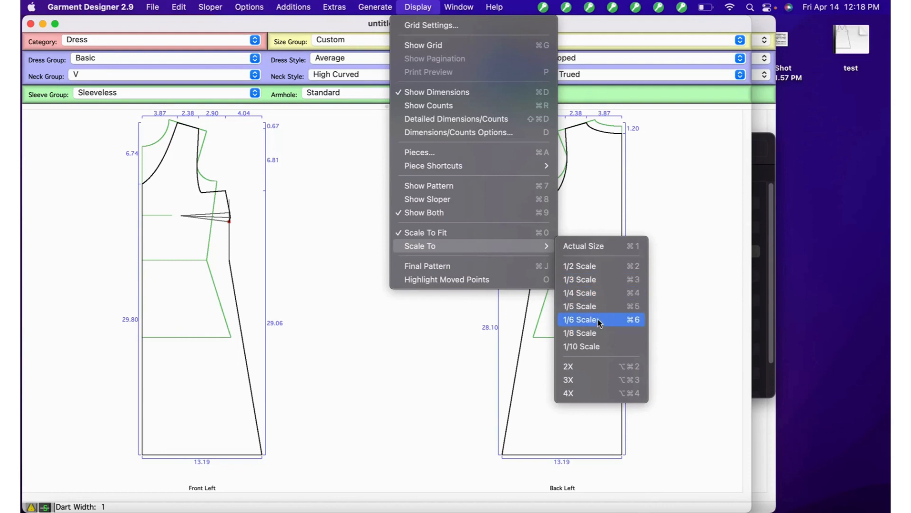
pyautogui.click(592, 281)
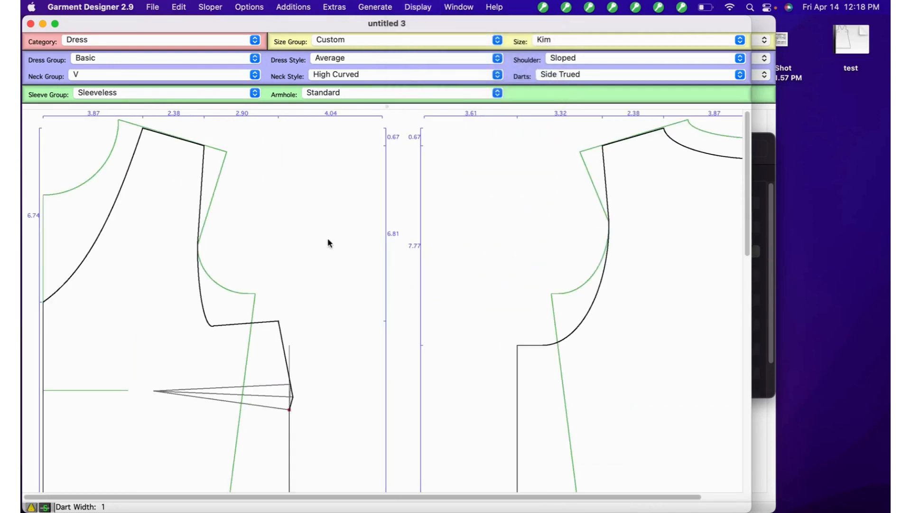
pyautogui.click(271, 322)
pyautogui.click(199, 286)
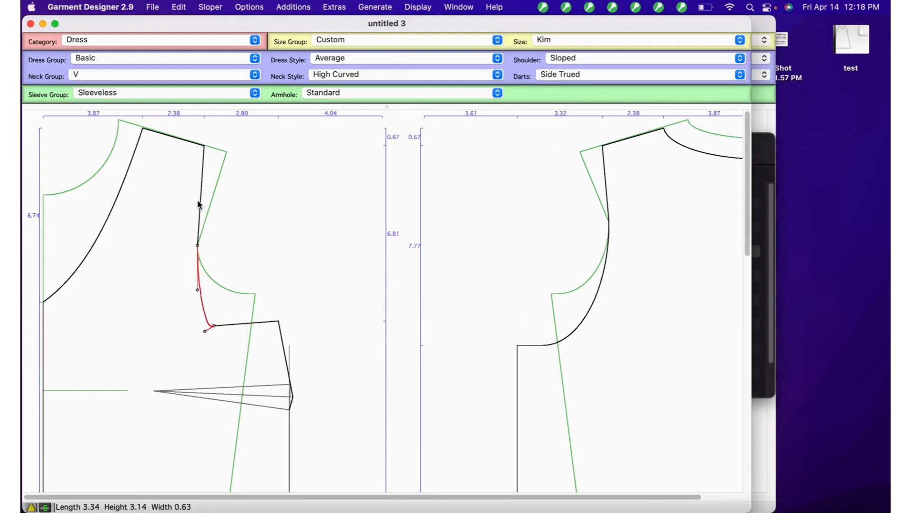
pyautogui.click(200, 206)
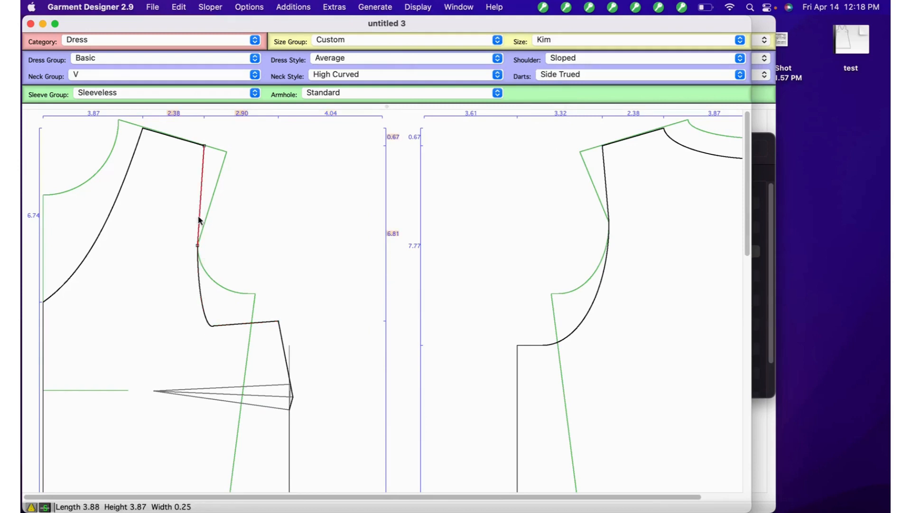
pyautogui.click(202, 296)
pyautogui.click(244, 325)
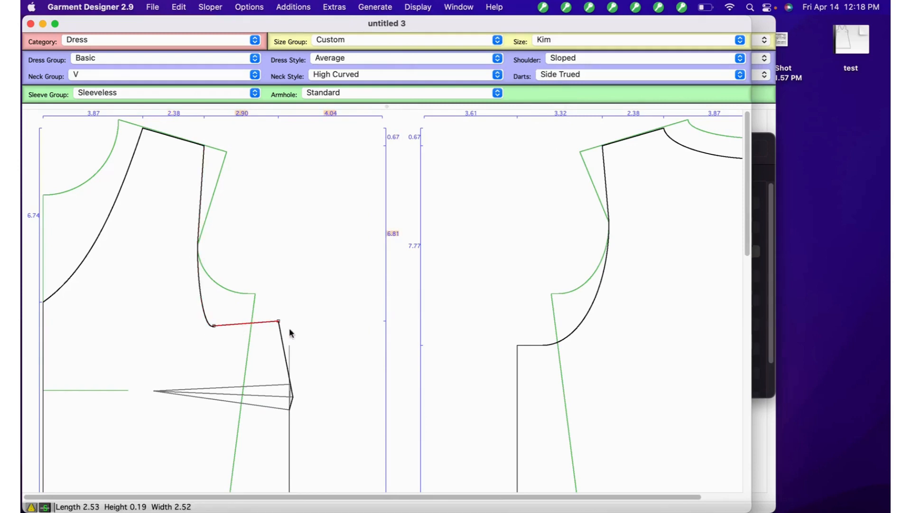
pyautogui.click(533, 346)
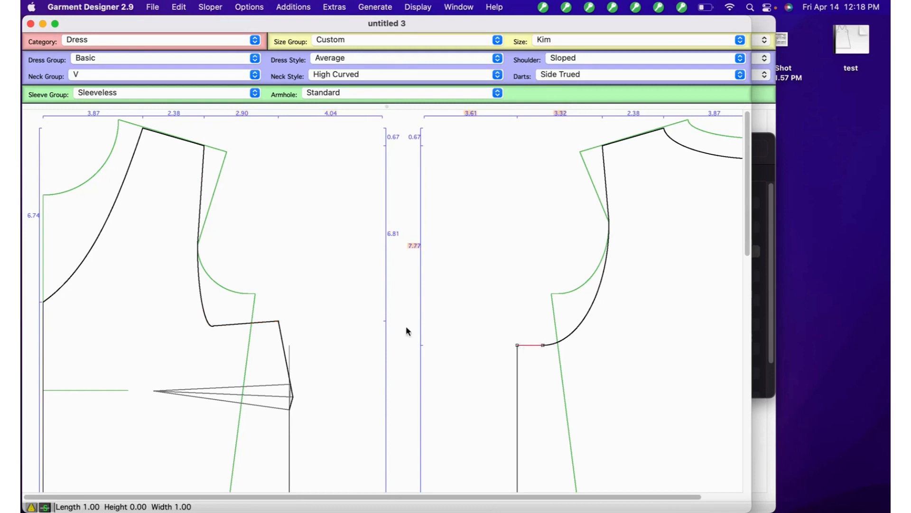
pyautogui.click(265, 324)
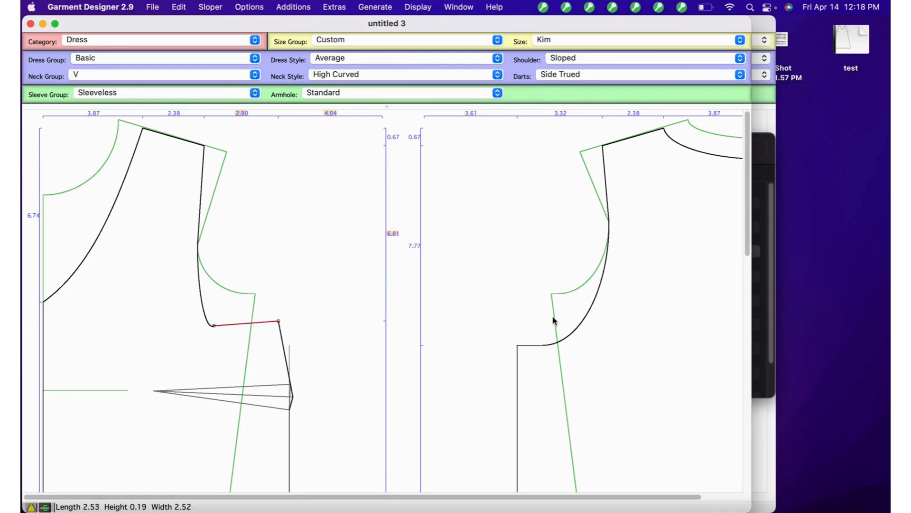
# Move the lower end of the front armhole curve outward, shortening the flat underarm segment to about the back's 1.00 length
pyautogui.click(214, 327)
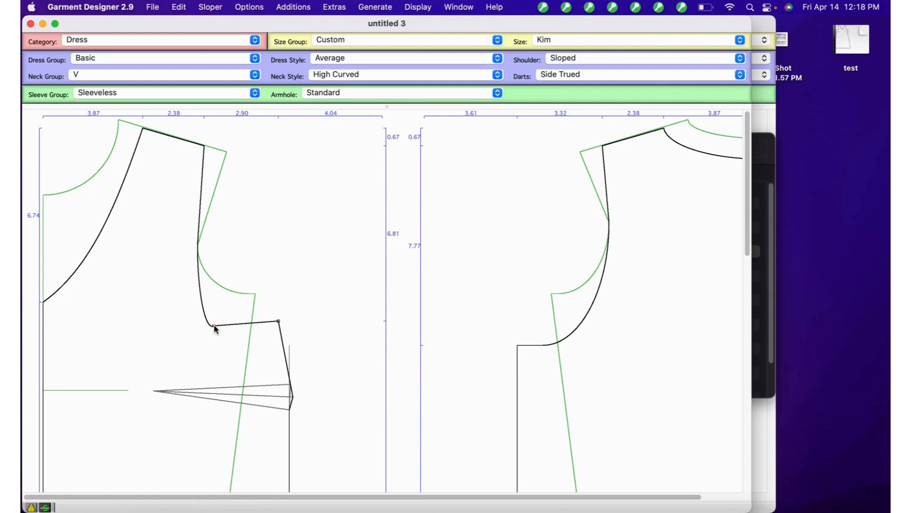
pyautogui.moveTo(214, 326)
pyautogui.mouseDown()
pyautogui.moveTo(231, 327)
pyautogui.moveTo(224, 337)
pyautogui.mouseUp()
pyautogui.moveTo(223, 332); pyautogui.dragTo(251, 322)
pyautogui.click(531, 346)
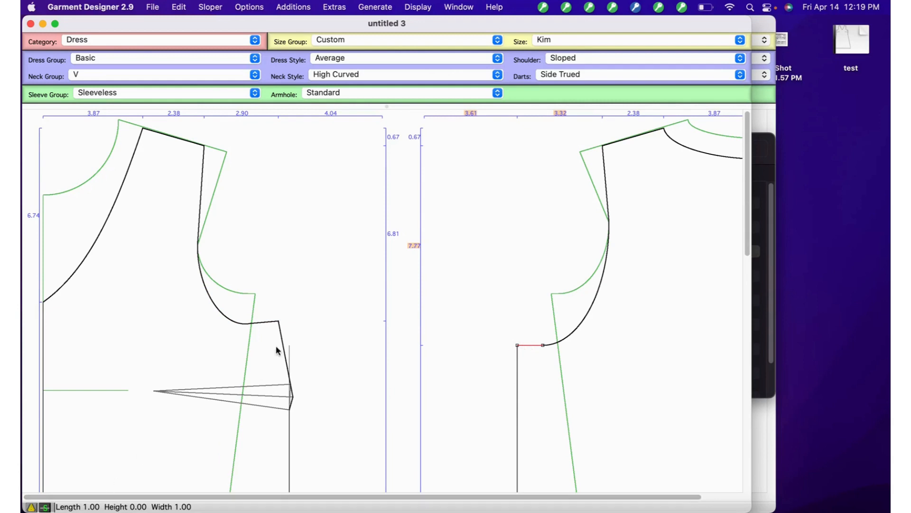
pyautogui.click(270, 323)
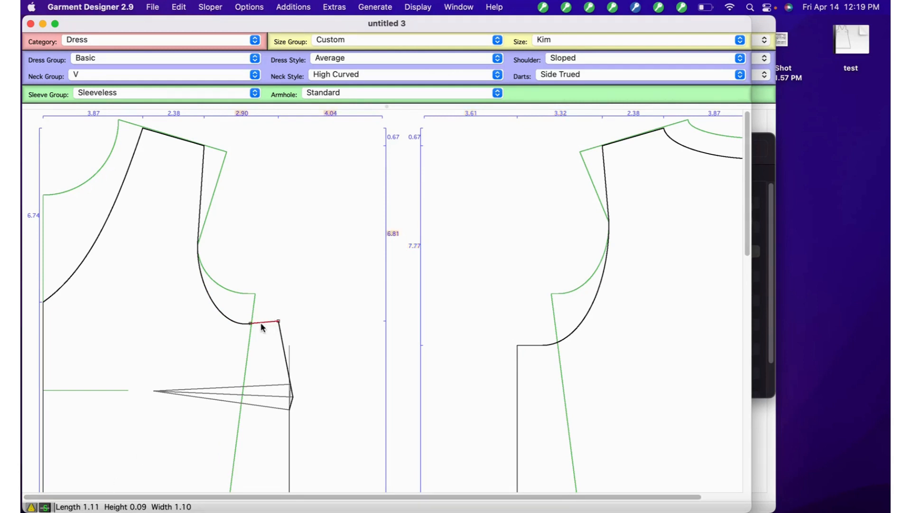
pyautogui.moveTo(252, 323); pyautogui.dragTo(253, 323)
pyautogui.click(280, 265)
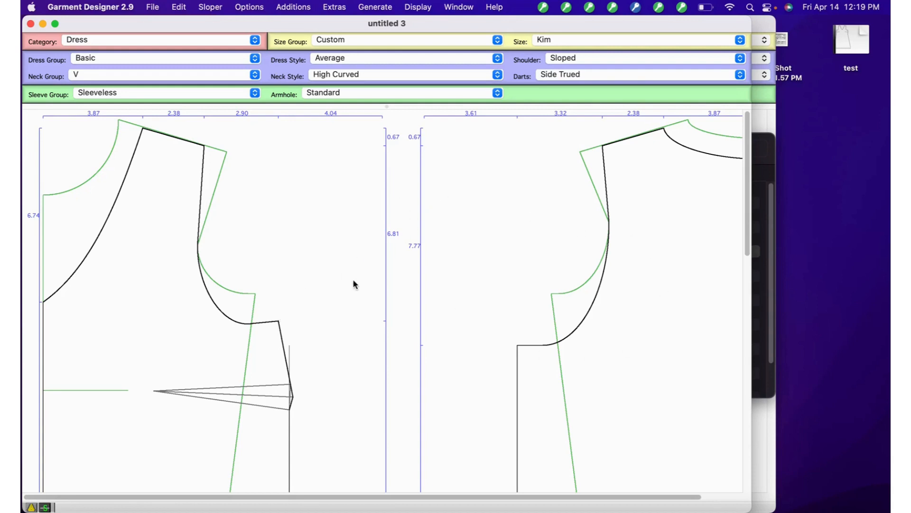
# Display the left and right halves of both the front and back as joined pieces at 1/10 scale
pyautogui.click(422, 7)
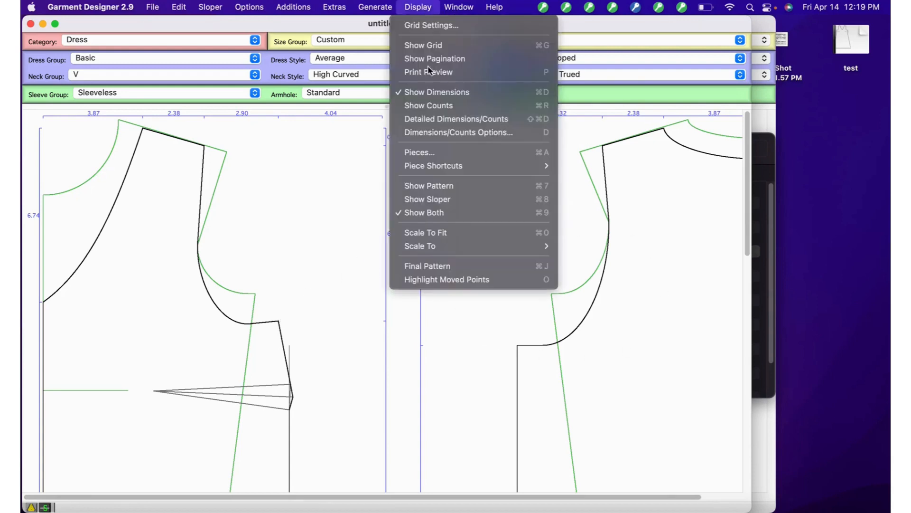
pyautogui.moveTo(475, 246)
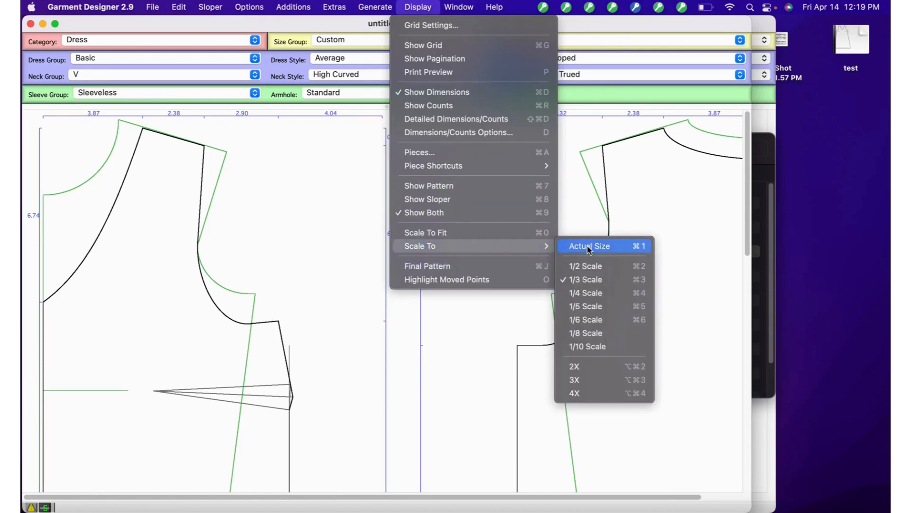
pyautogui.click(588, 346)
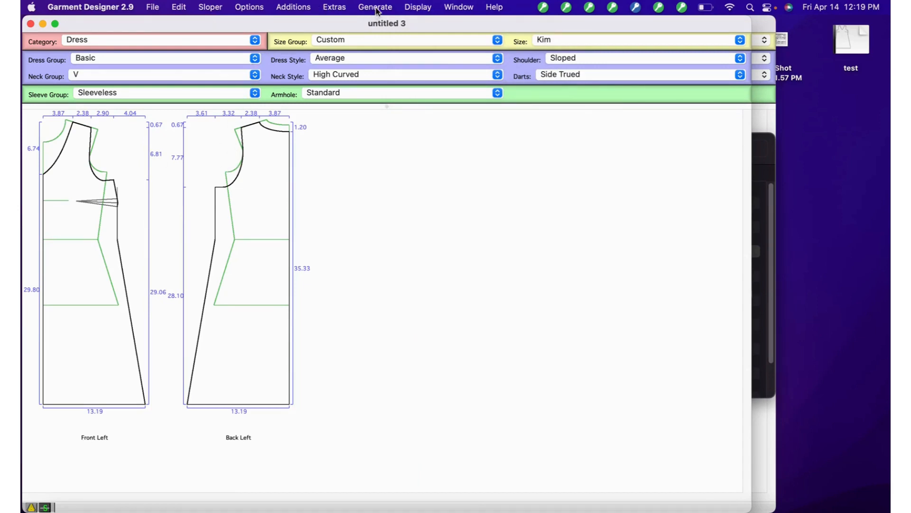
pyautogui.click(418, 6)
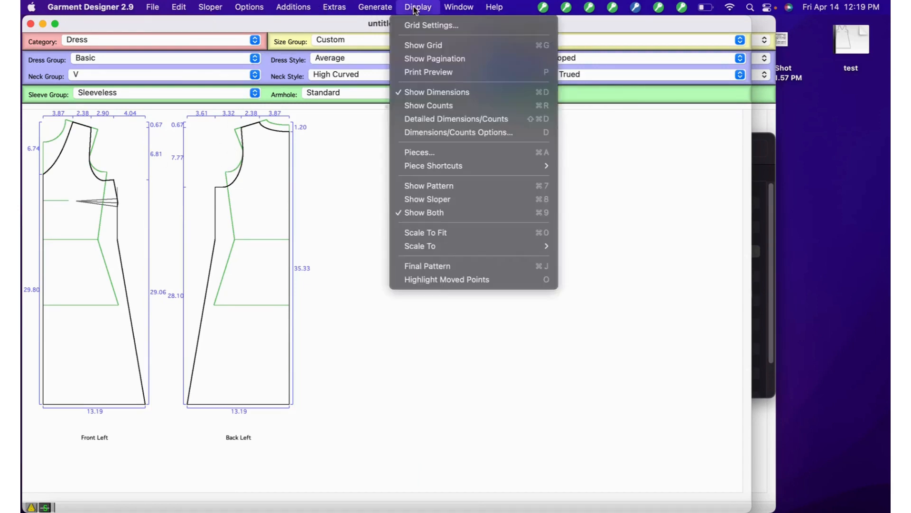
pyautogui.click(426, 153)
pyautogui.click(323, 177)
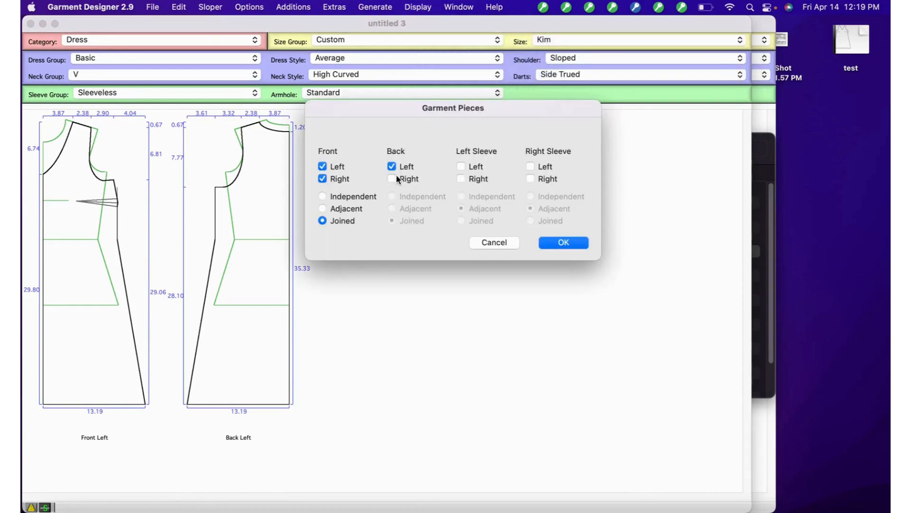
pyautogui.click(392, 177)
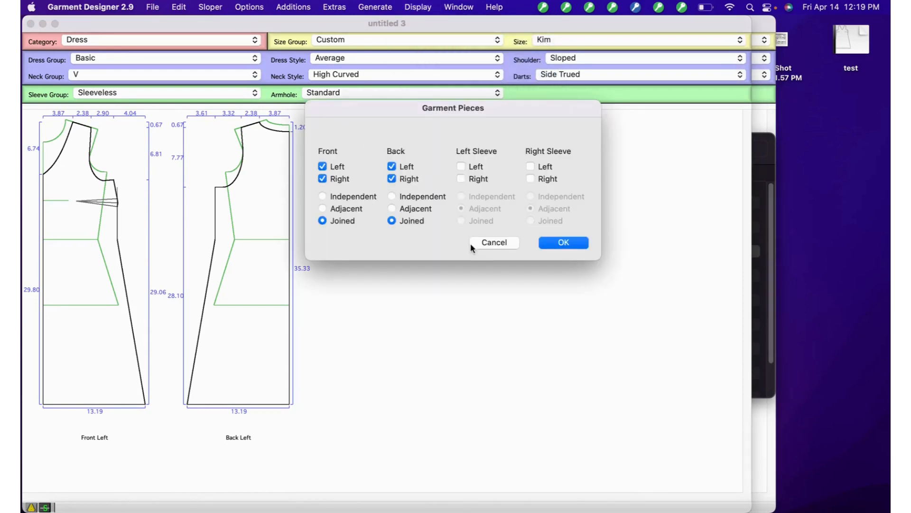
pyautogui.click(560, 245)
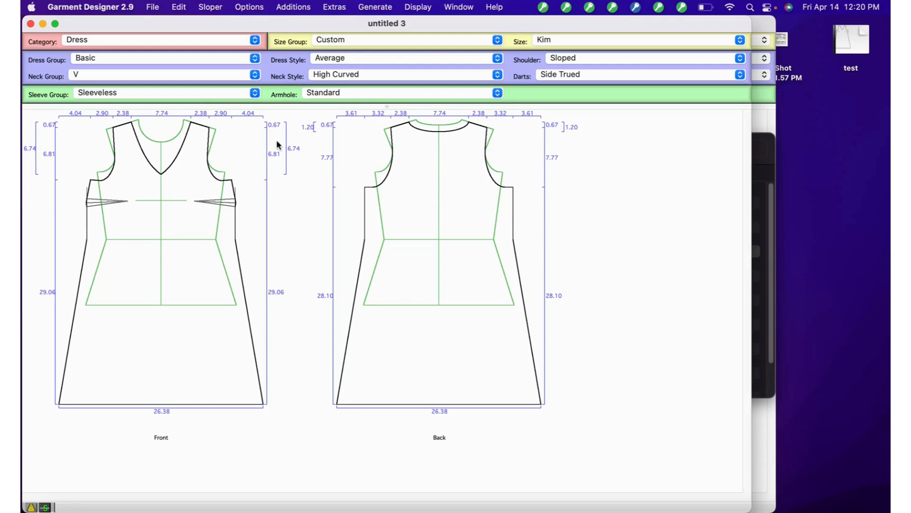
# Add a 2.25 wide facing along the front V-neckline and the back neckline
pyautogui.click(146, 161)
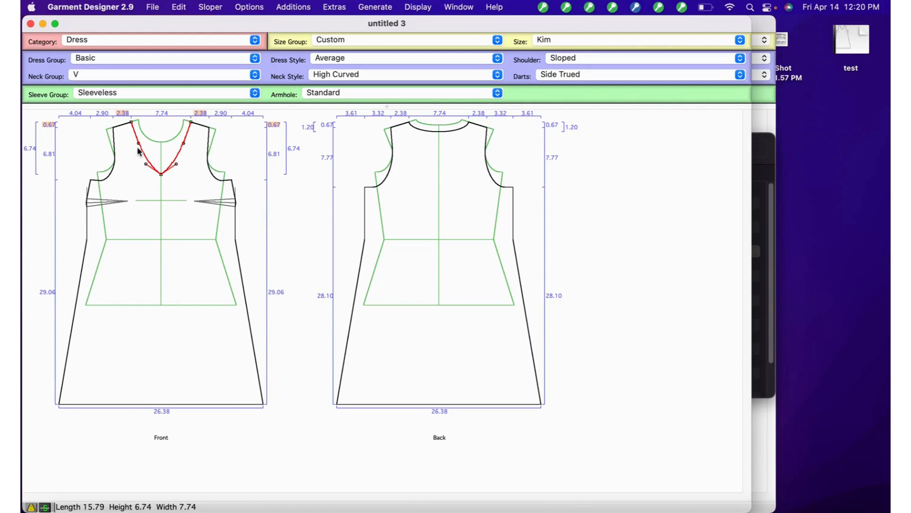
pyautogui.keyDown('shift'); pyautogui.click(429, 131); pyautogui.keyUp('shift')
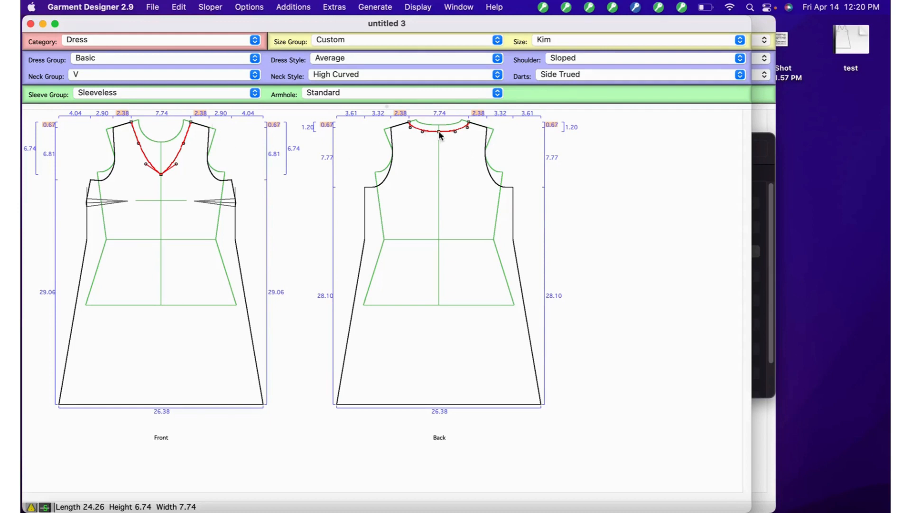
pyautogui.click(252, 7)
pyautogui.moveTo(285, 9)
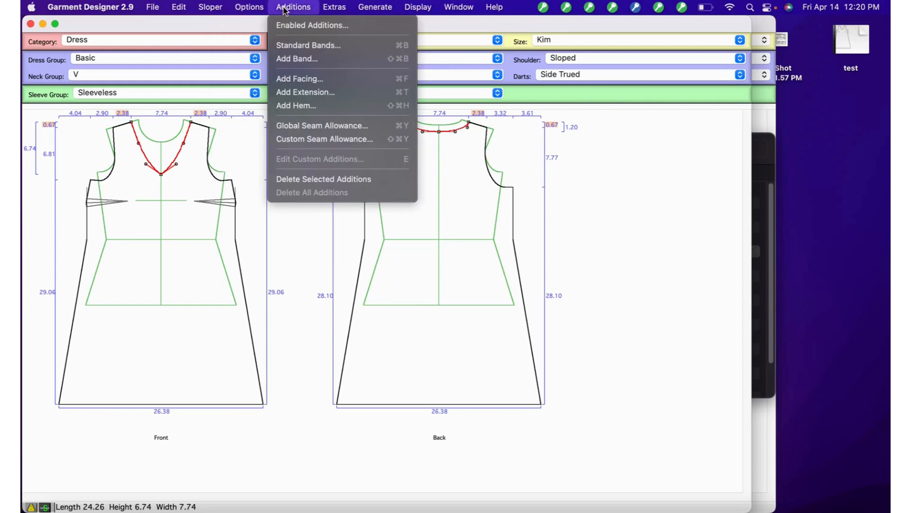
pyautogui.click(294, 80)
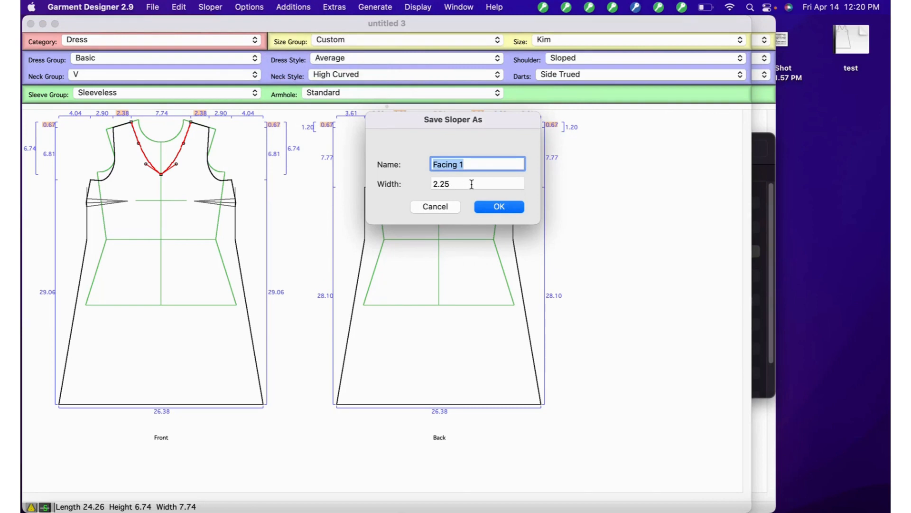
pyautogui.click(498, 206)
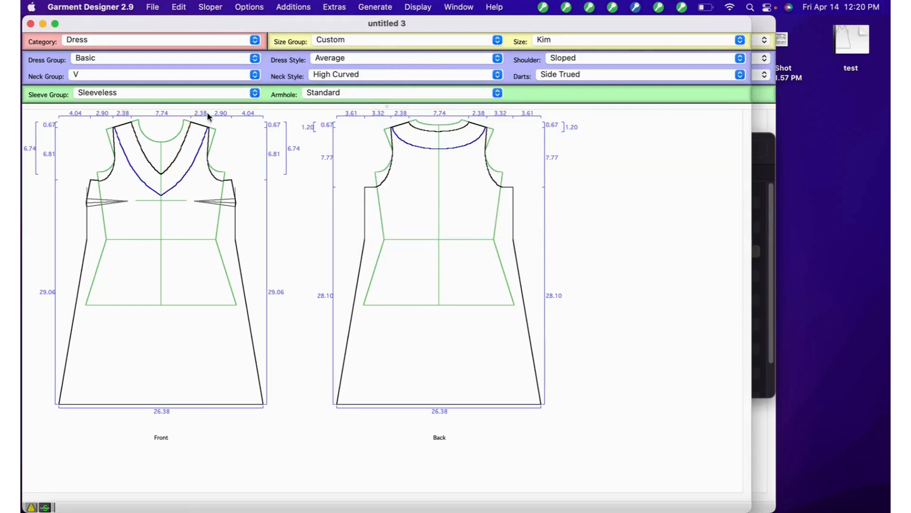
# Add a facing narrower than the neckline facing along all front and back armhole segments, including the flat underarm segments
pyautogui.click(384, 179)
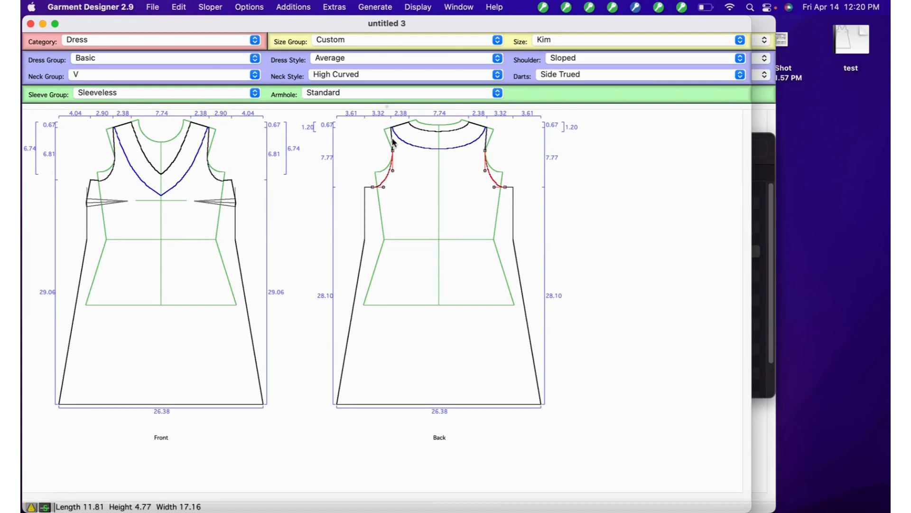
pyautogui.keyDown('shift'); pyautogui.click(393, 141); pyautogui.keyUp('shift')
pyautogui.keyDown('shift'); pyautogui.click(368, 188); pyautogui.keyUp('shift')
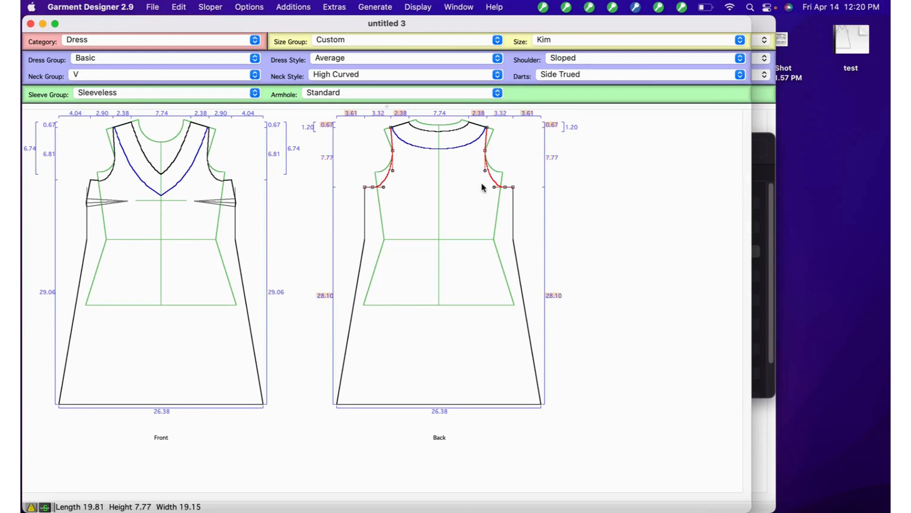
pyautogui.keyDown('shift'); pyautogui.click(208, 146); pyautogui.keyUp('shift')
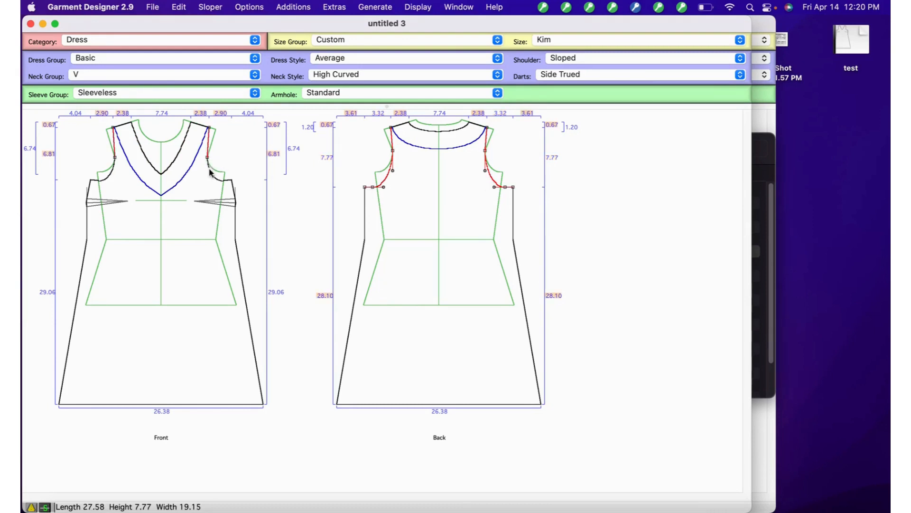
pyautogui.keyDown('shift'); pyautogui.click(209, 172); pyautogui.keyUp('shift')
pyautogui.keyDown('shift'); pyautogui.click(228, 180); pyautogui.keyUp('shift')
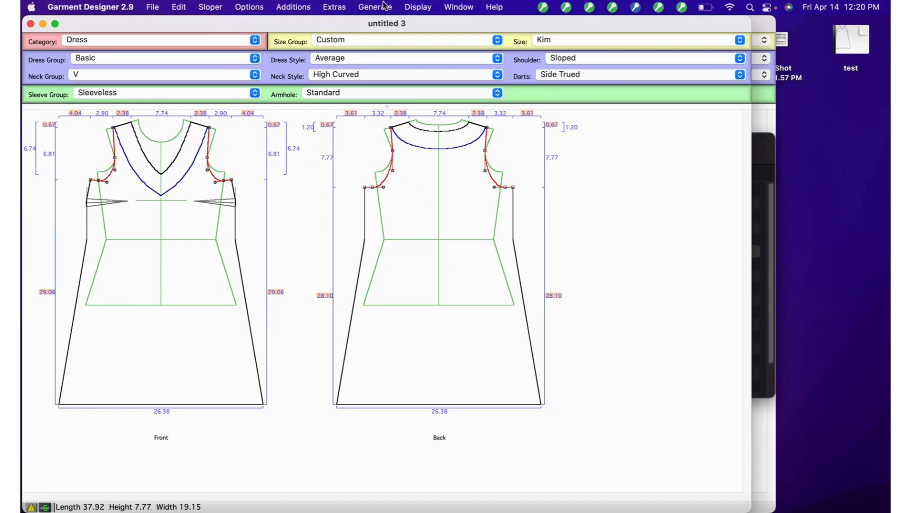
pyautogui.click(281, 9)
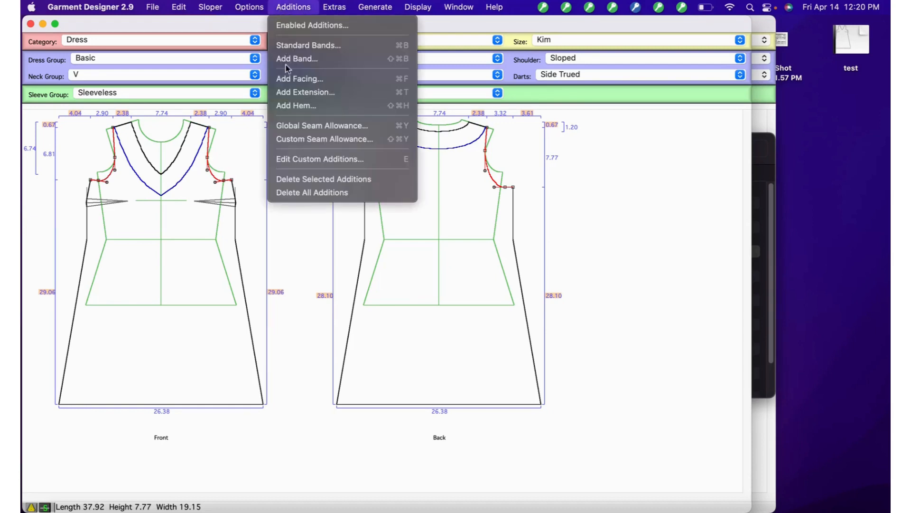
pyautogui.click(287, 80)
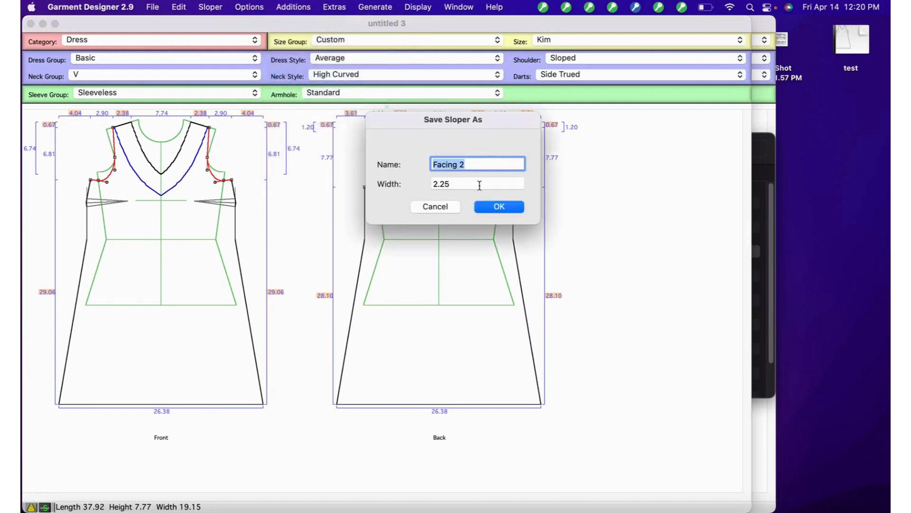
pyautogui.press('Tab')
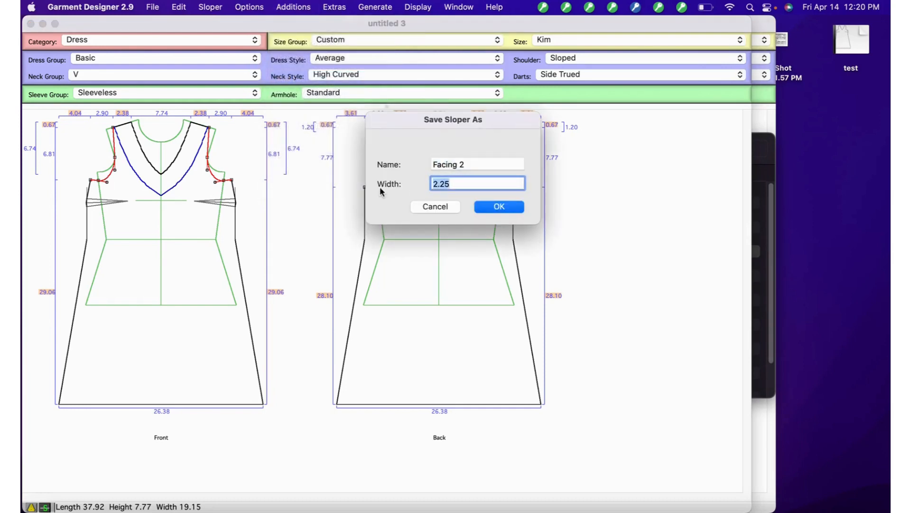
pyautogui.write('1.')
pyautogui.click(498, 206)
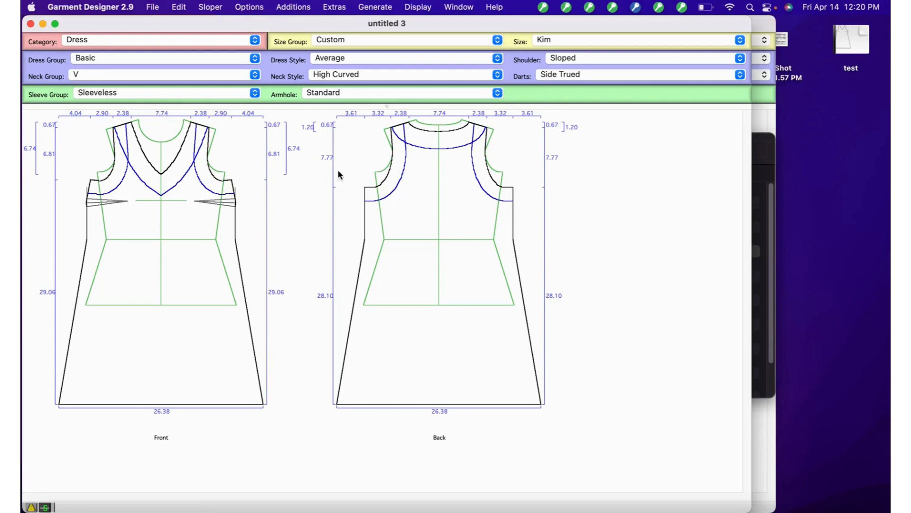
# Add a global seam allowance around the front and back pieces
pyautogui.click(243, 7)
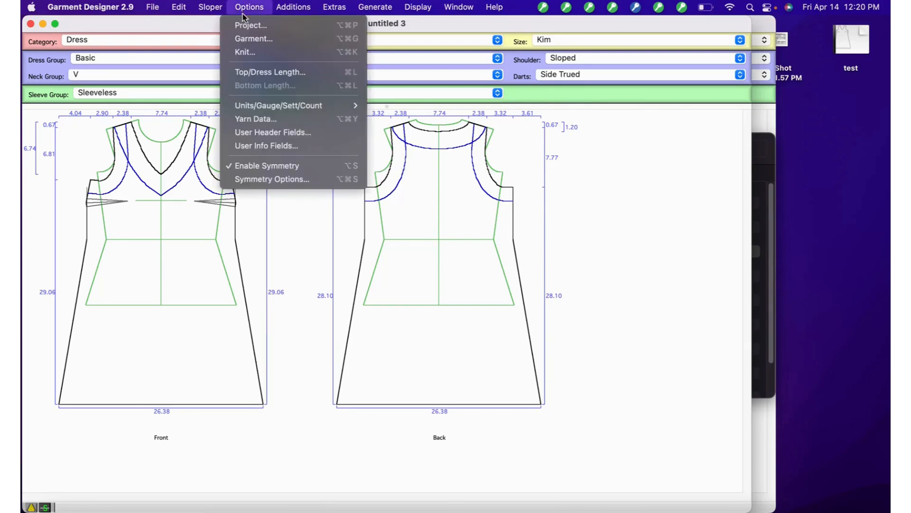
pyautogui.moveTo(294, 9)
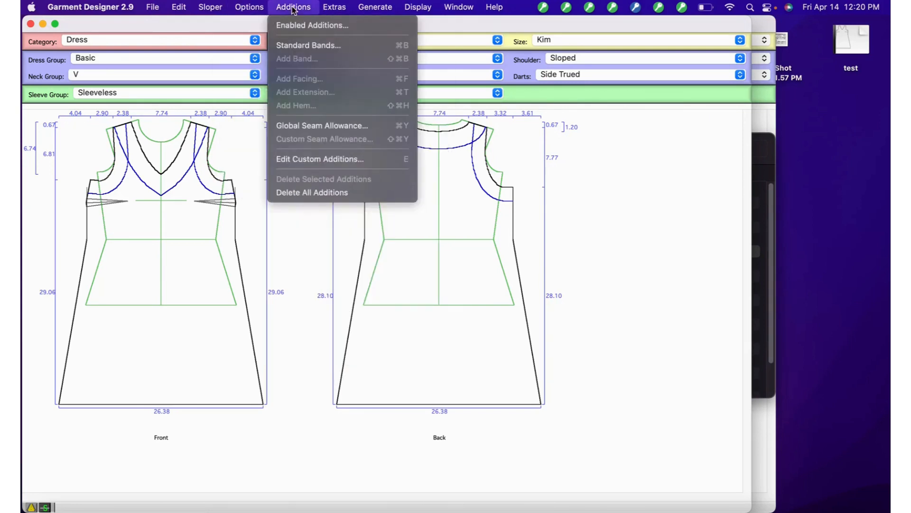
pyautogui.click(314, 126)
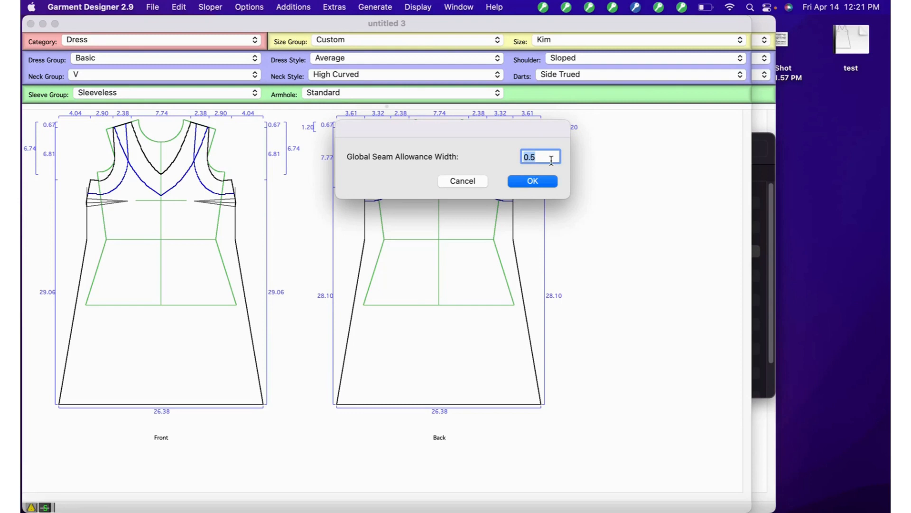
pyautogui.press('BackSpace')
pyautogui.click(546, 183)
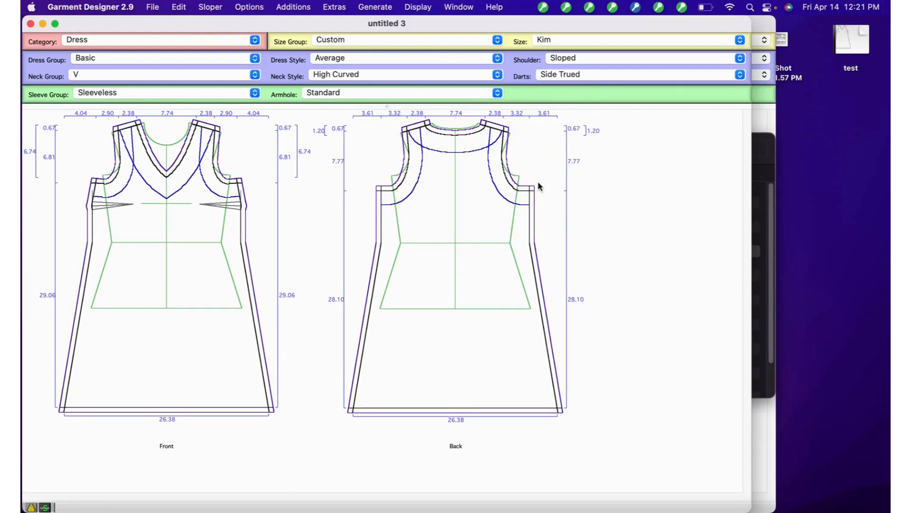
# Turn front/back symmetry back on so that hem edits apply to both the front and back pieces
pyautogui.click(237, 408)
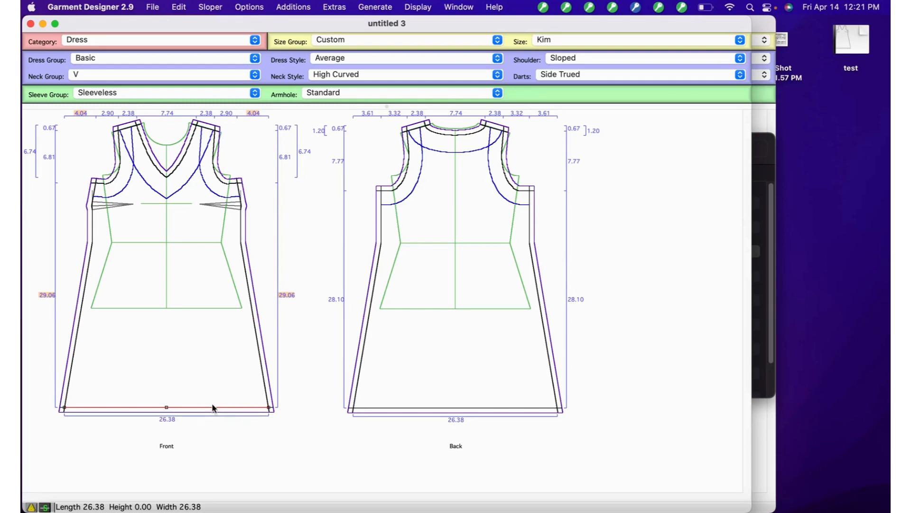
pyautogui.click(247, 8)
pyautogui.click(261, 179)
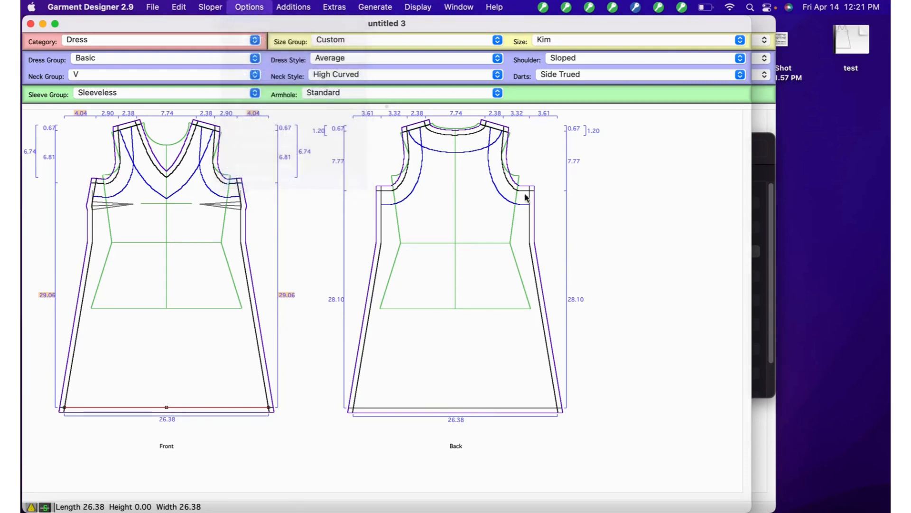
pyautogui.click(470, 170)
pyautogui.click(529, 232)
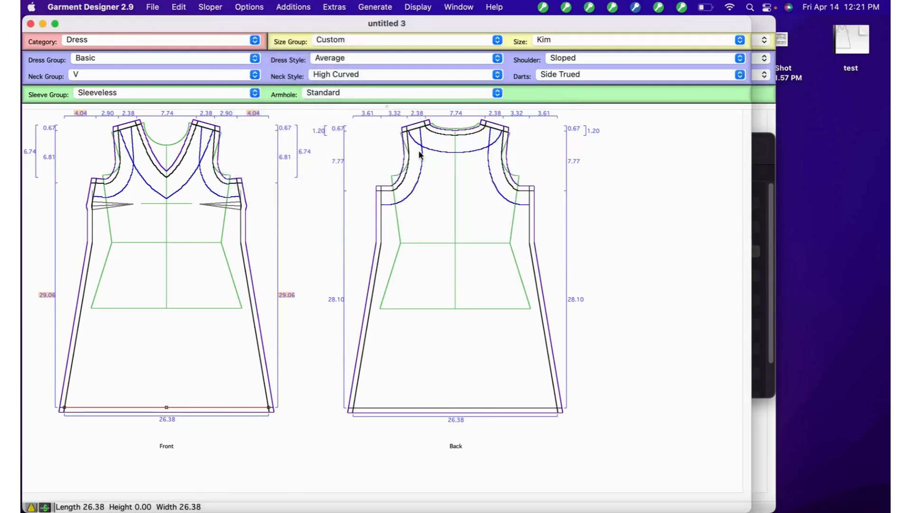
pyautogui.click(304, 329)
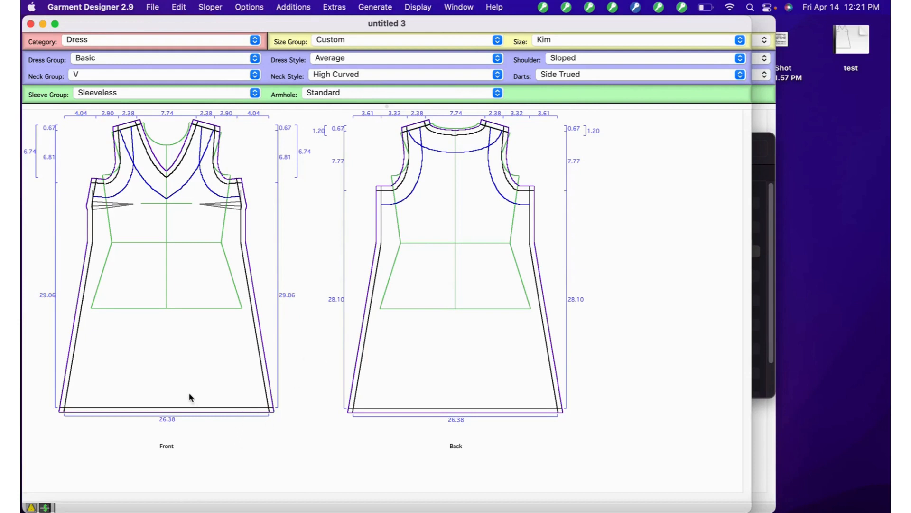
# Add a 1.5 wide hem along the bottom edges of the front and back pieces
pyautogui.click(237, 407)
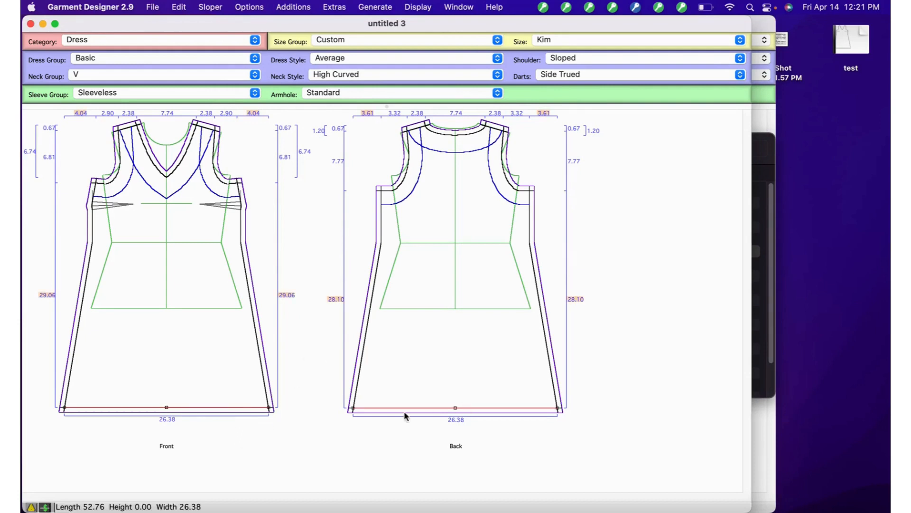
pyautogui.click(294, 8)
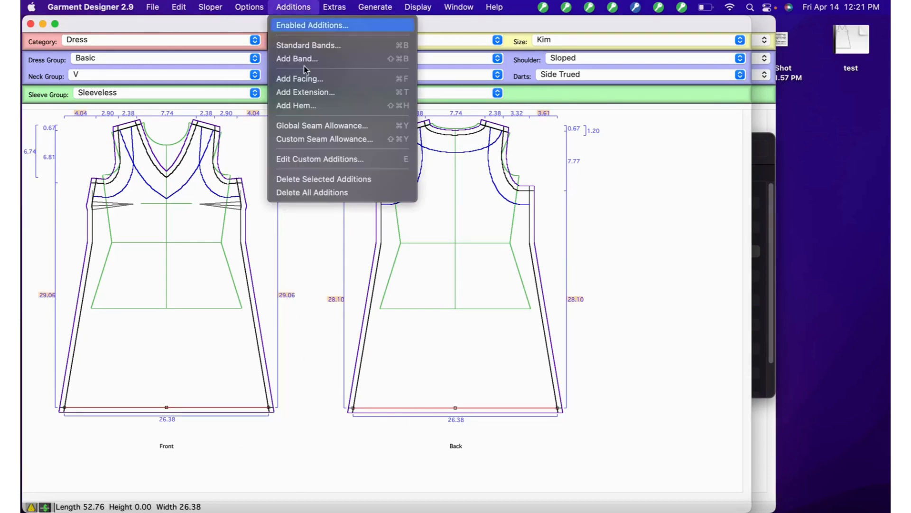
pyautogui.click(299, 106)
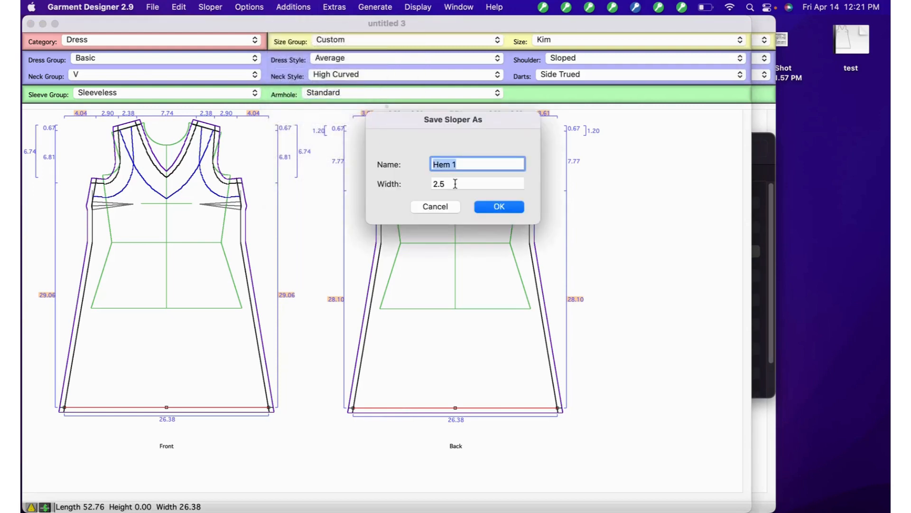
pyautogui.press('Tab')
pyautogui.write('1.5')
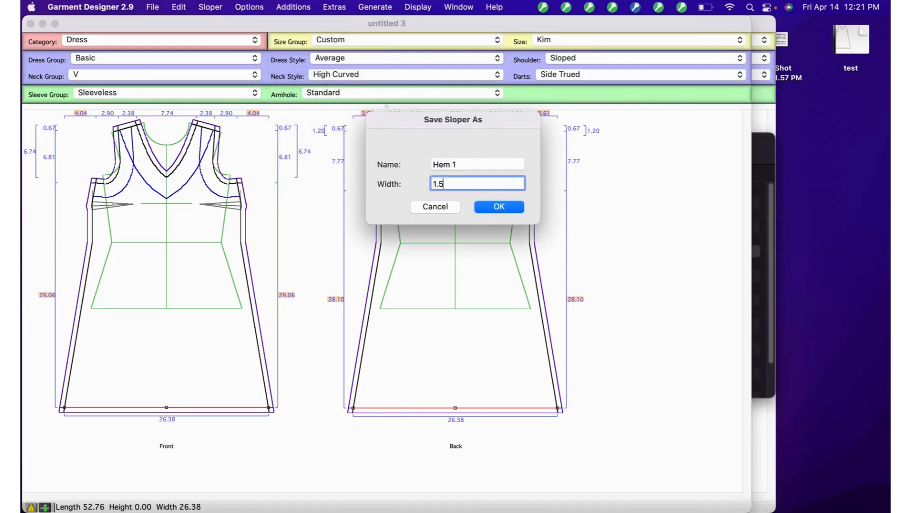
pyautogui.click(514, 207)
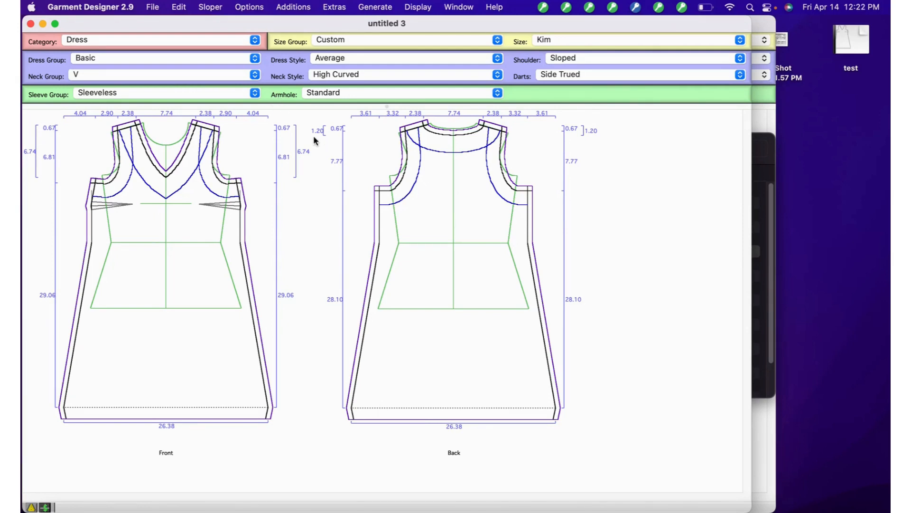
# Move the outer ends of the mirrored front bust darts slightly down the side seams so the darts angle downward
pyautogui.click(241, 208)
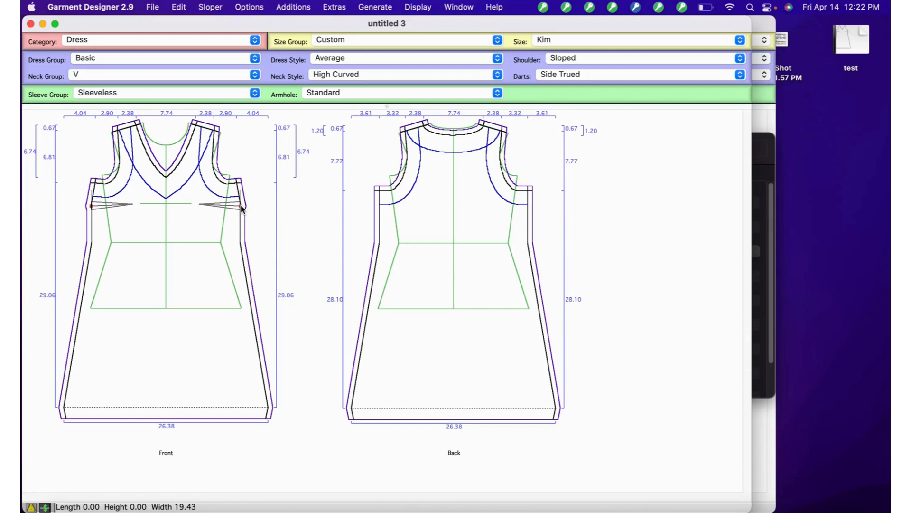
pyautogui.moveTo(241, 209); pyautogui.dragTo(242, 213)
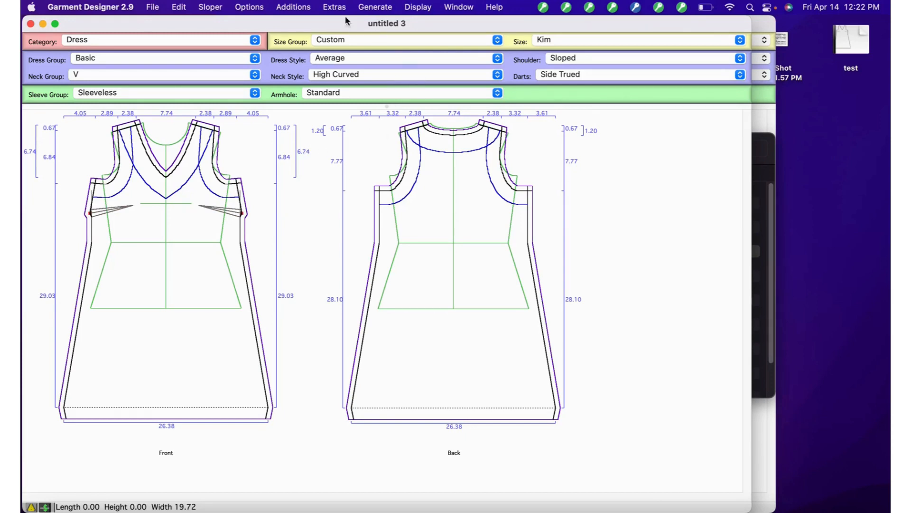
# Display the final pattern rendering and show only the pattern without the sloper
pyautogui.click(415, 7)
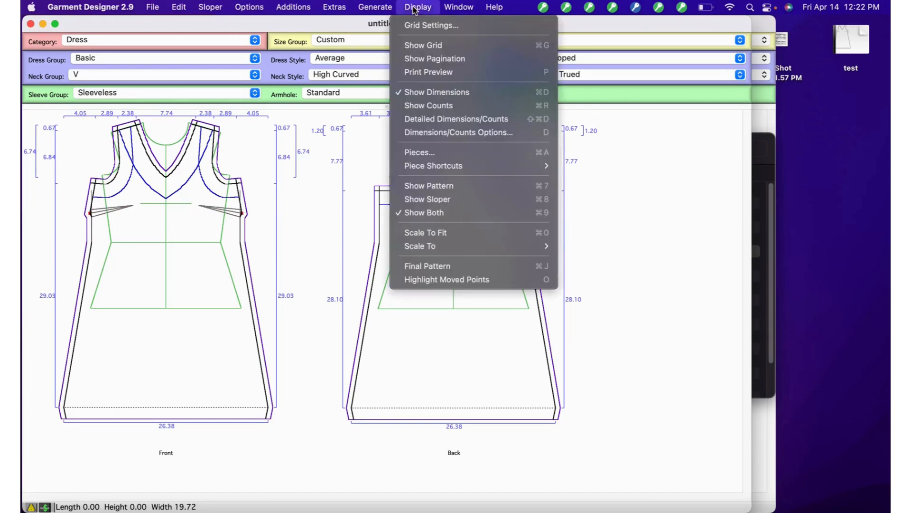
pyautogui.click(445, 267)
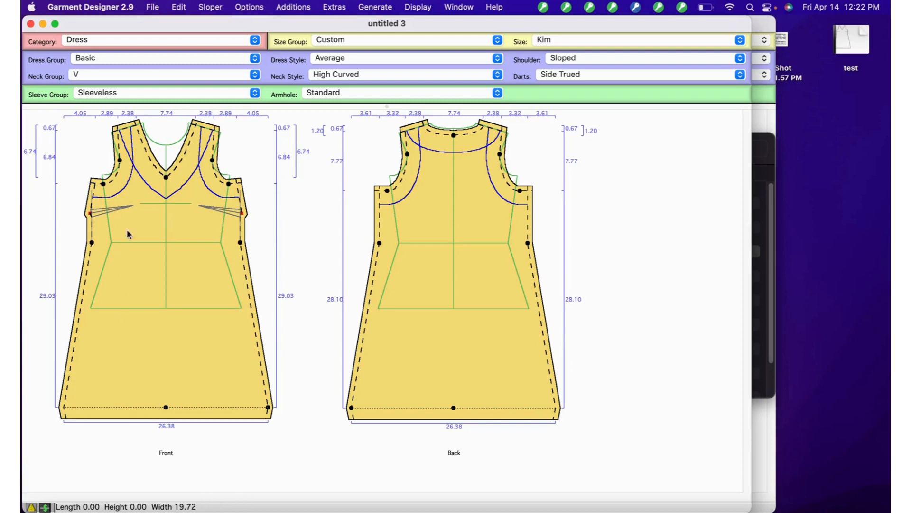
pyautogui.click(418, 7)
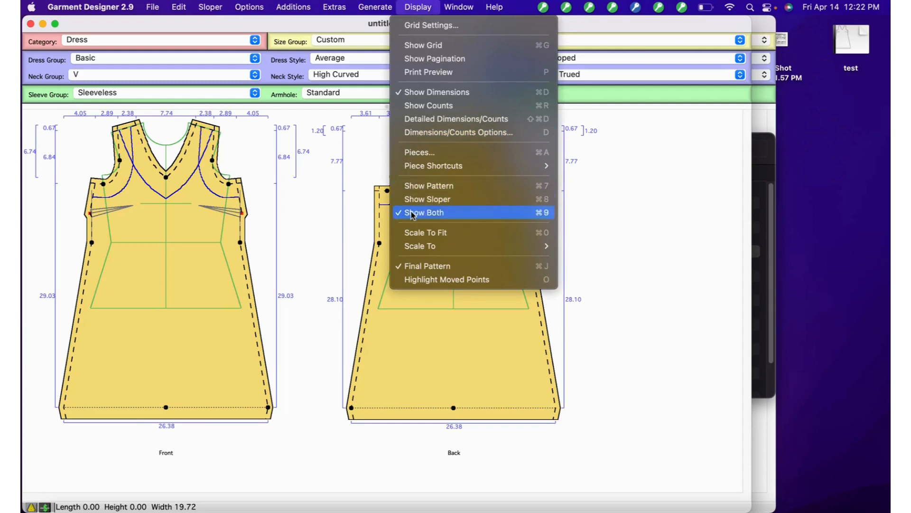
pyautogui.click(427, 186)
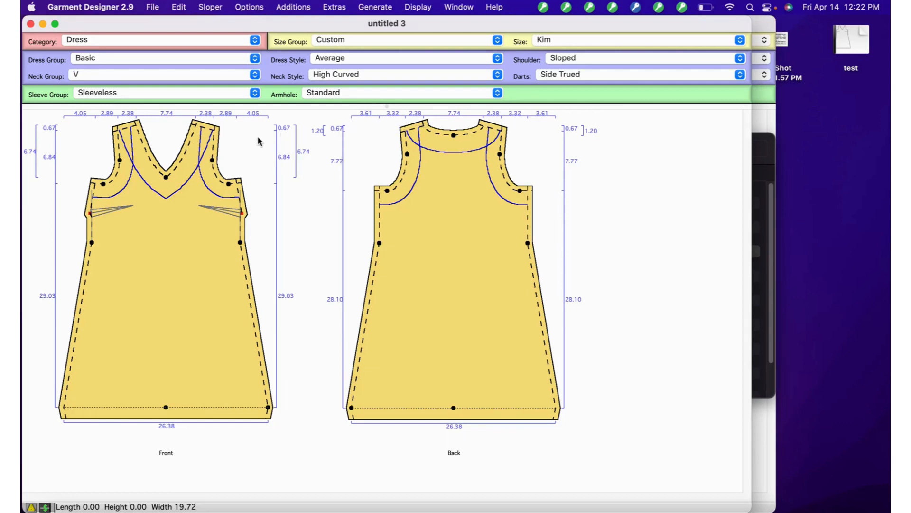
# Add the extra piece Shape 1 to the dress pattern
pyautogui.click(287, 7)
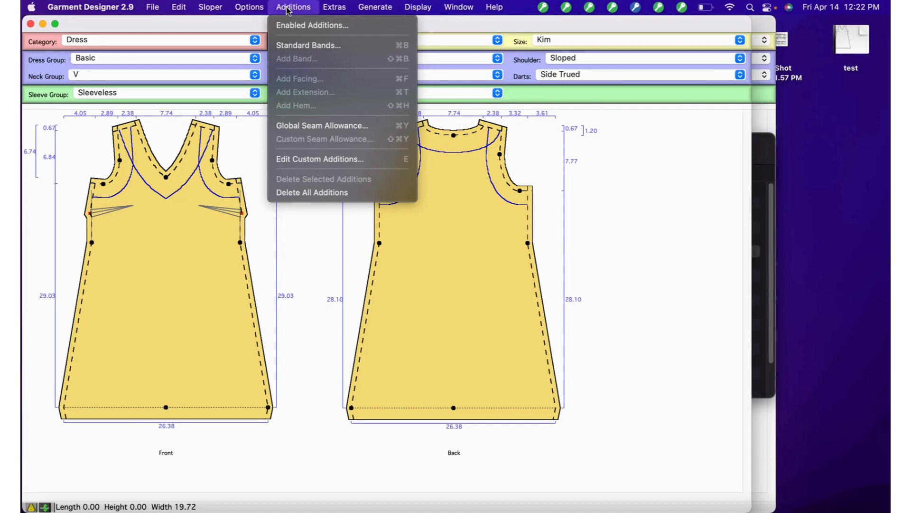
pyautogui.moveTo(335, 8)
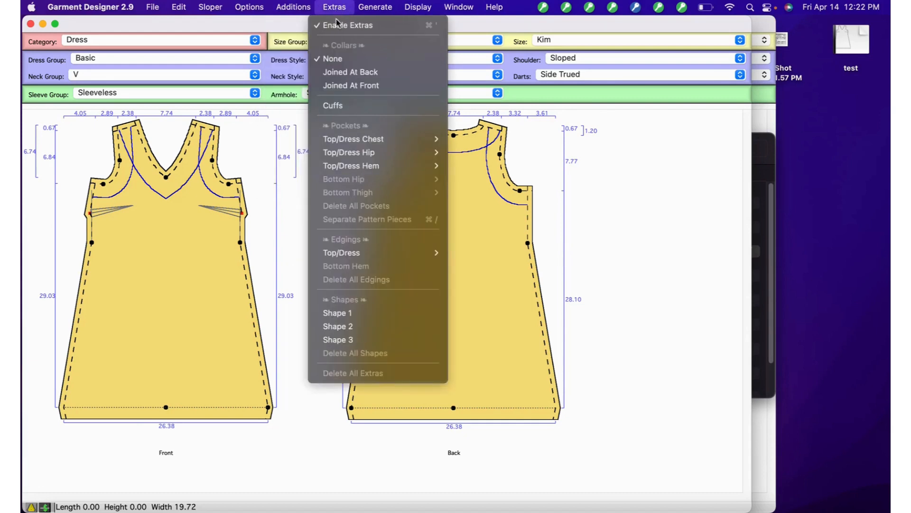
pyautogui.click(349, 314)
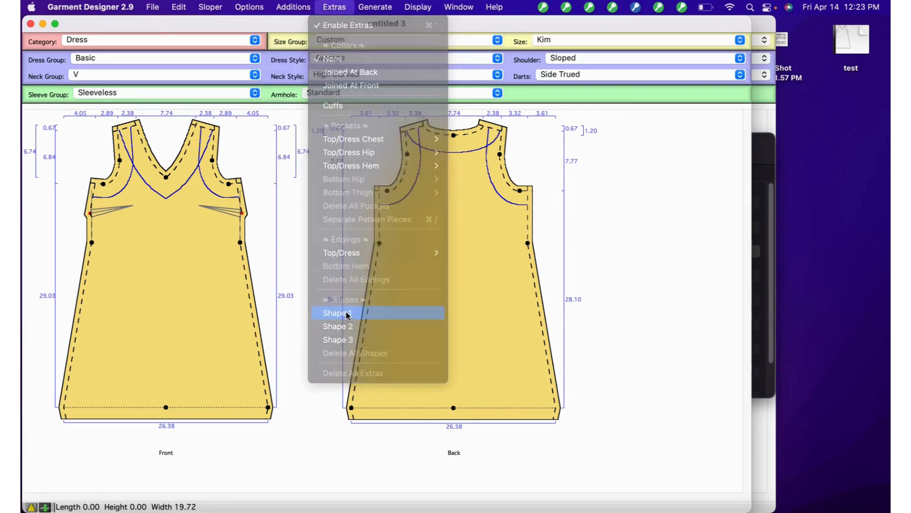
# Change Shape 1 to the Square-Small shape from the Squarish group and select all its points
pyautogui.click(248, 114)
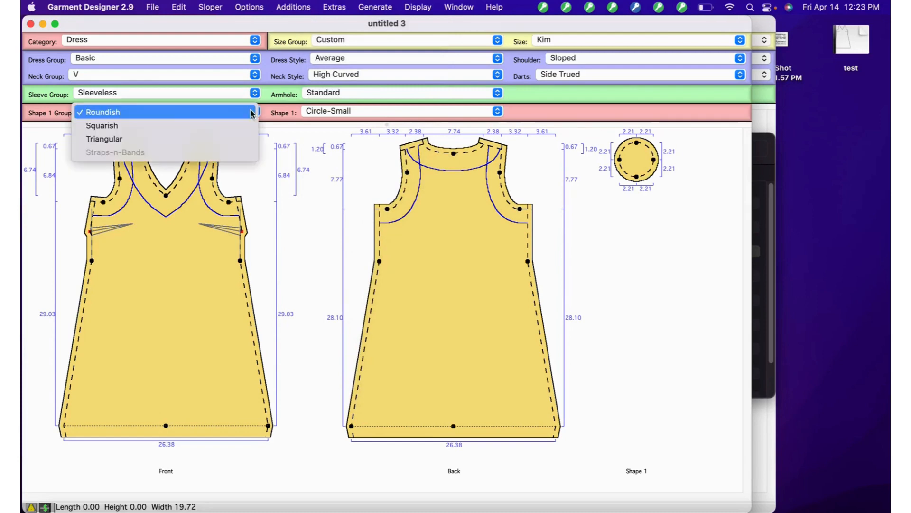
pyautogui.click(101, 126)
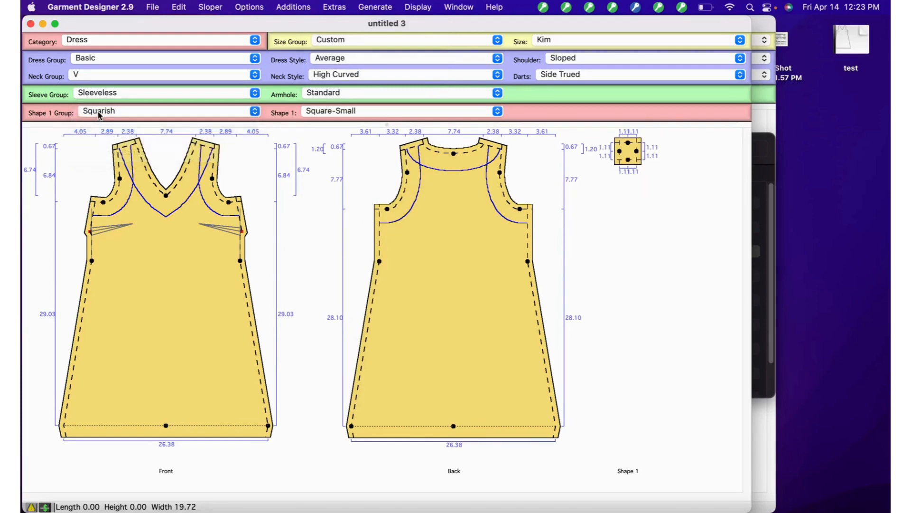
pyautogui.click(331, 113)
pyautogui.click(332, 112)
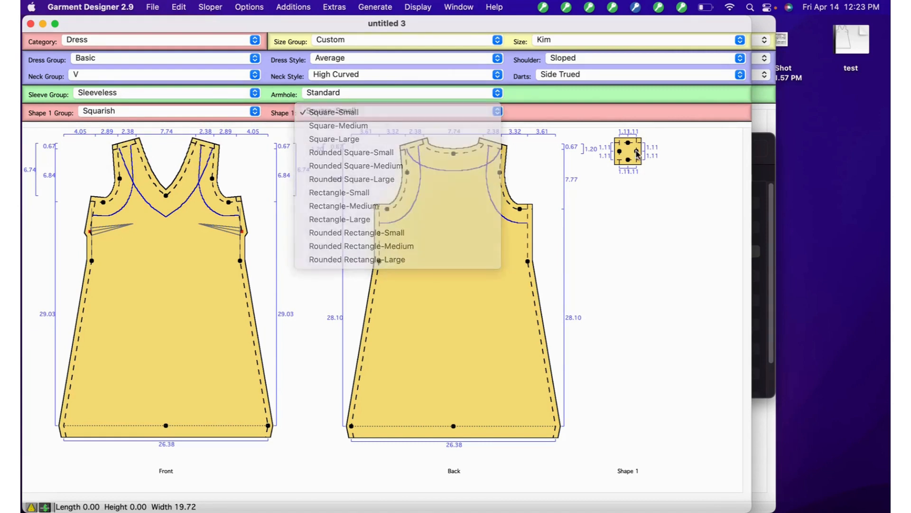
pyautogui.click(635, 142)
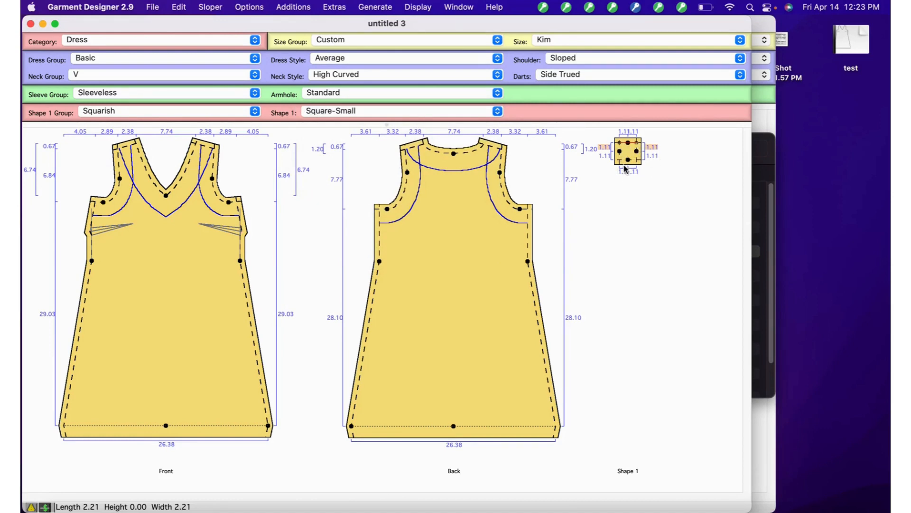
pyautogui.click(607, 190)
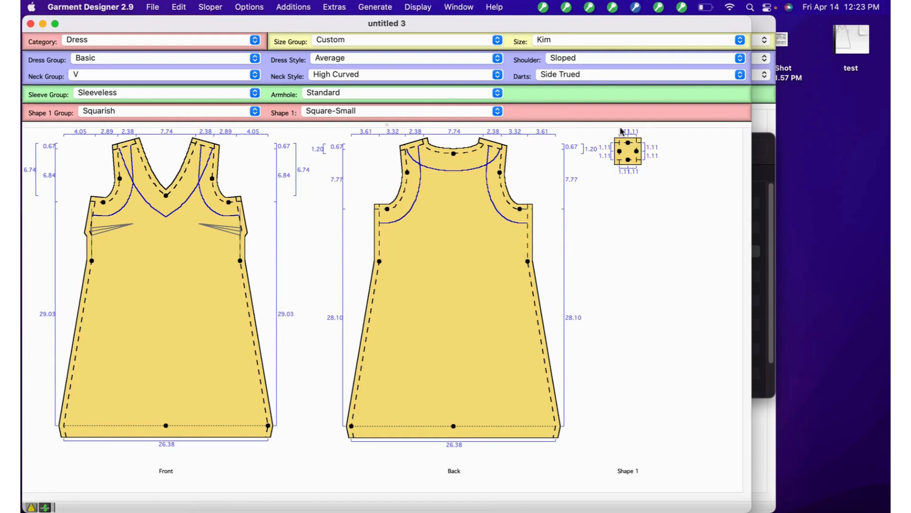
pyautogui.moveTo(595, 188); pyautogui.dragTo(668, 130)
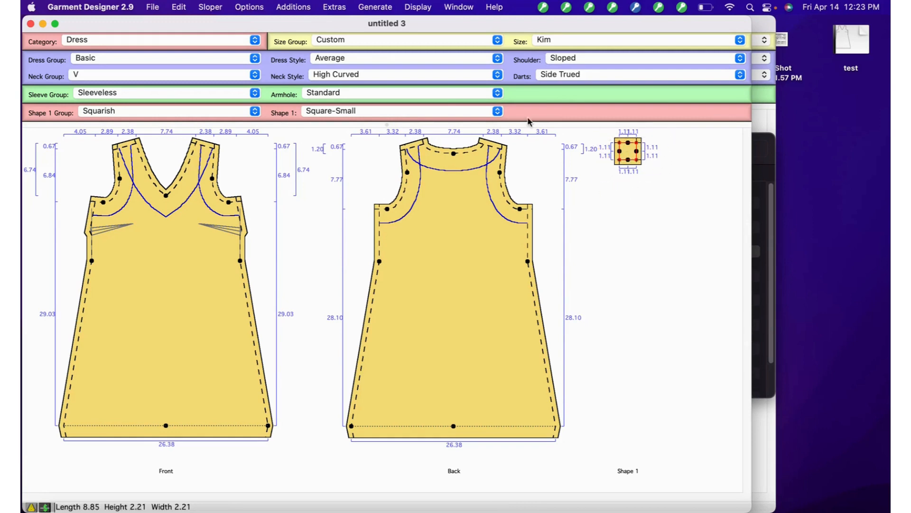
# Set the custom seam allowance width of the back piece's neckline to 0
pyautogui.click(442, 156)
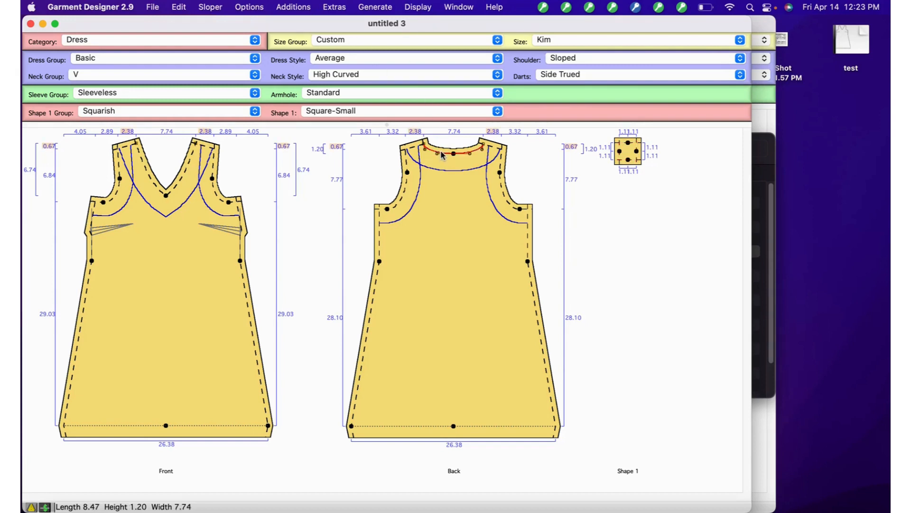
pyautogui.click(286, 8)
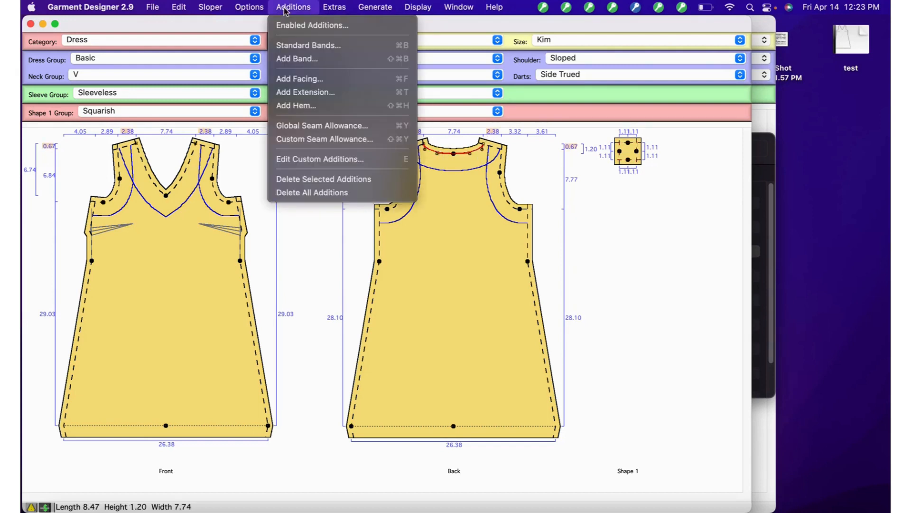
pyautogui.click(308, 139)
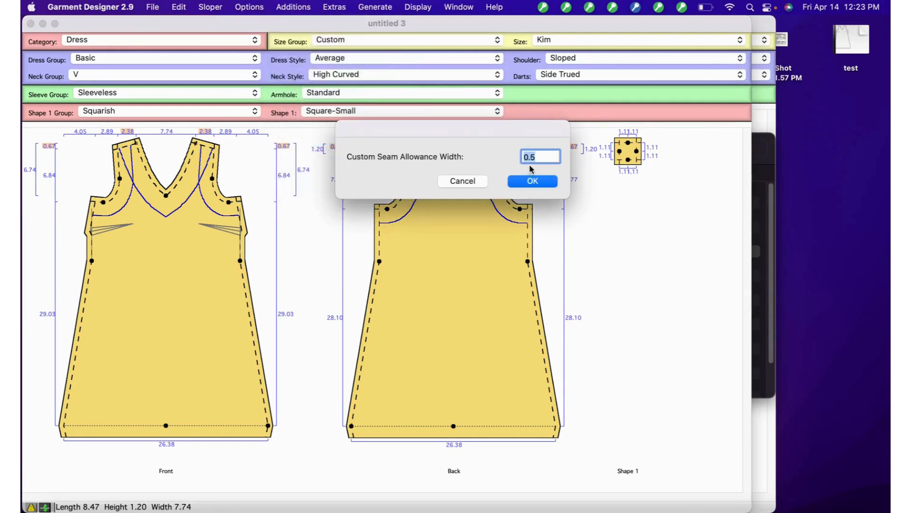
pyautogui.write('0')
pyautogui.click(534, 182)
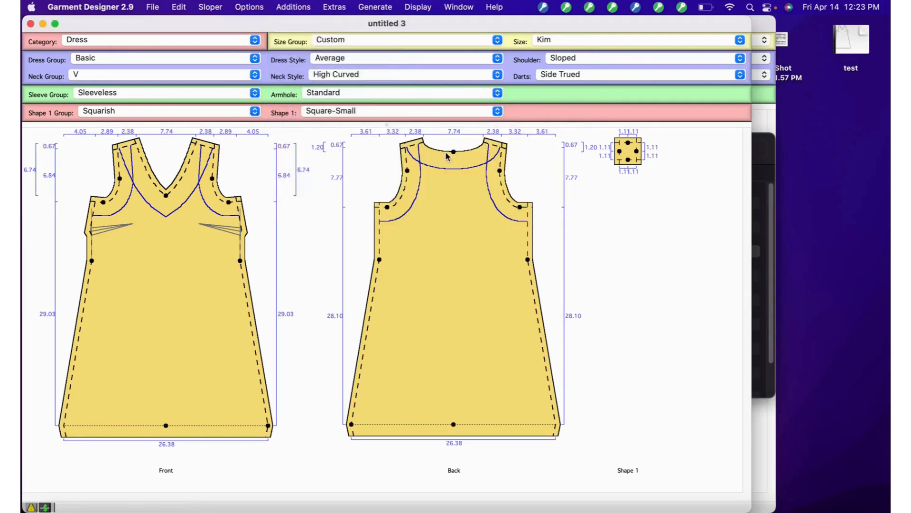
# Restore the seam allowance along the back neckline by reapplying a custom seam allowance width
pyautogui.click(185, 7)
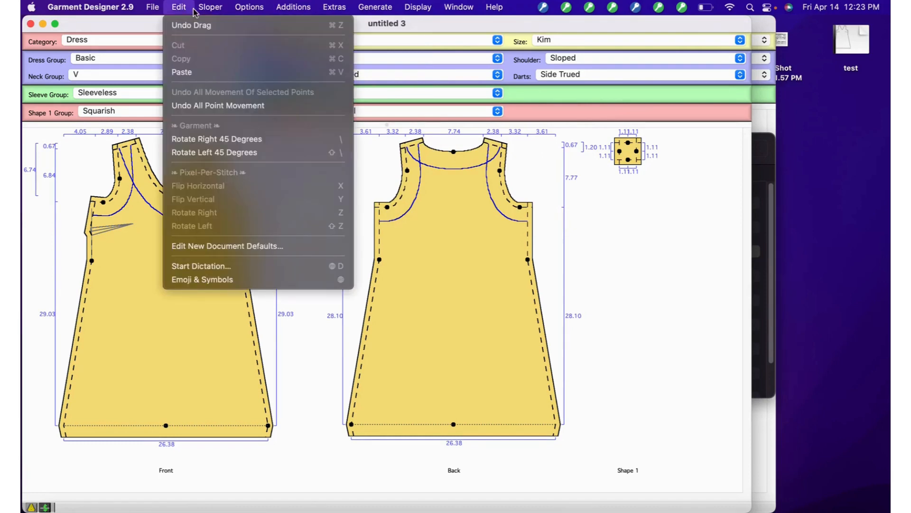
pyautogui.moveTo(292, 8)
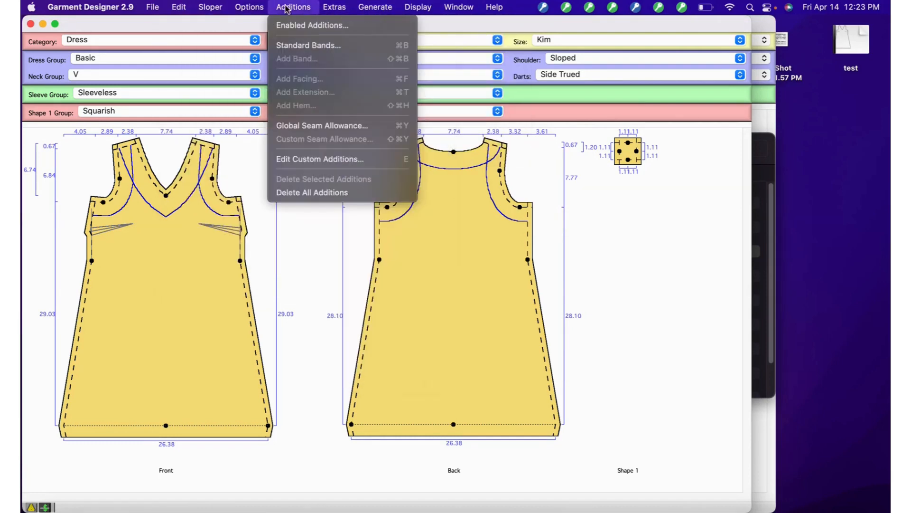
pyautogui.click(465, 151)
pyautogui.click(465, 151)
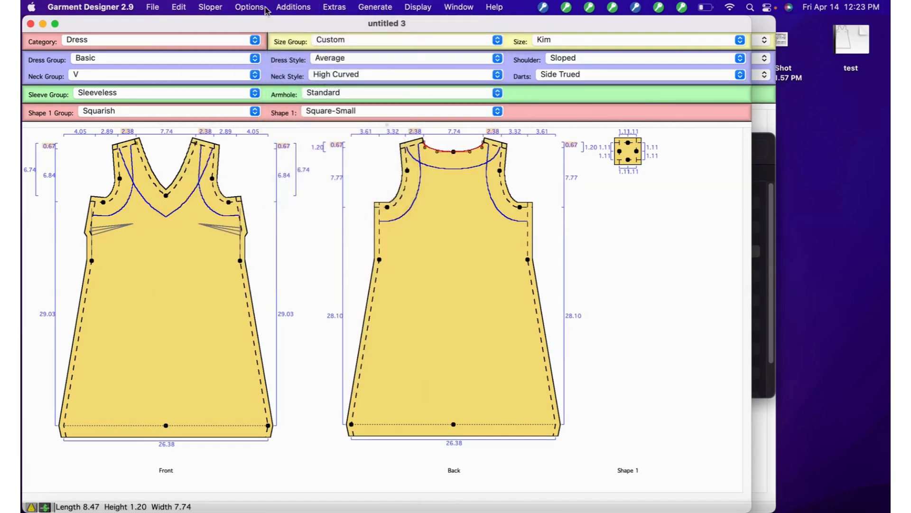
pyautogui.click(302, 8)
pyautogui.click(318, 139)
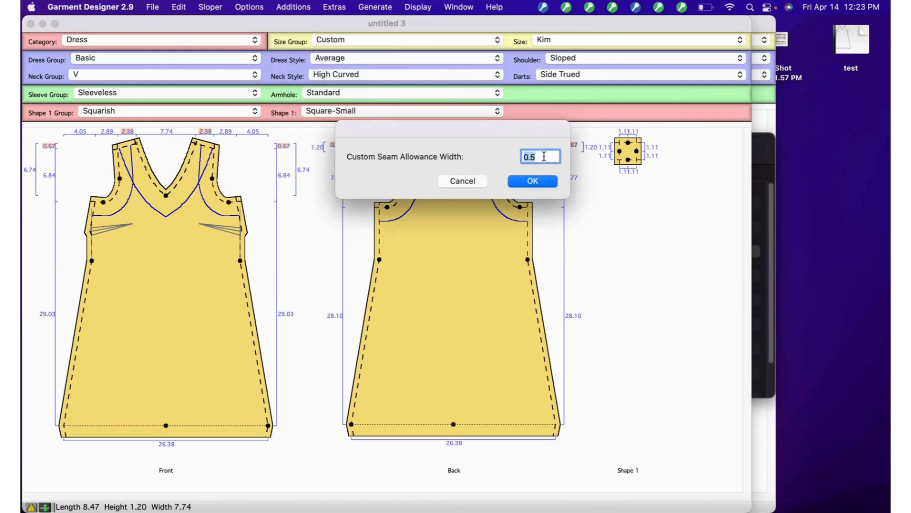
pyautogui.press('BackSpace')
pyautogui.press('Return')
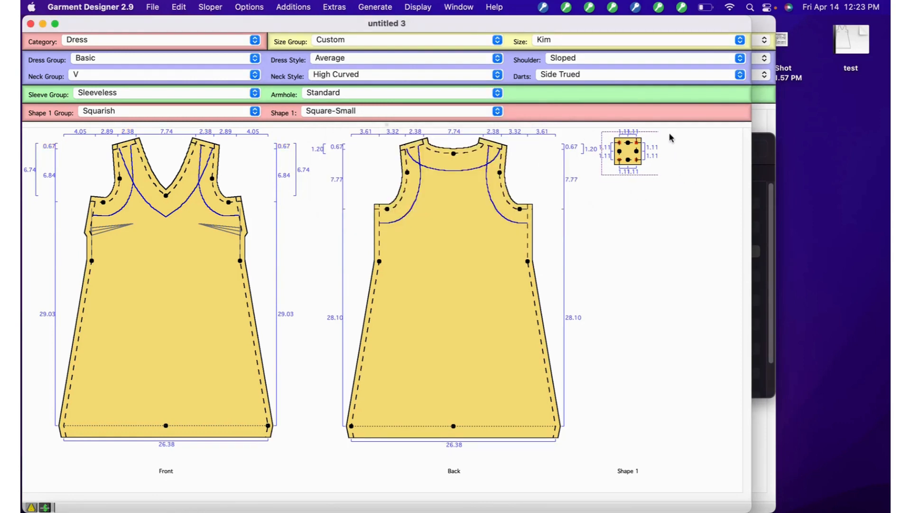
# Try to set the custom seam allowance width to 0 on all edges of the Shape 1 square
pyautogui.click(635, 152)
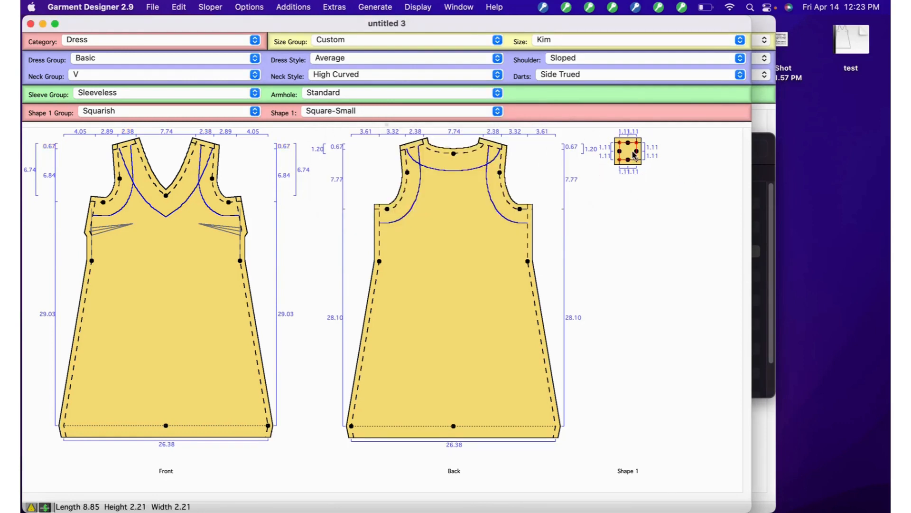
pyautogui.click(292, 8)
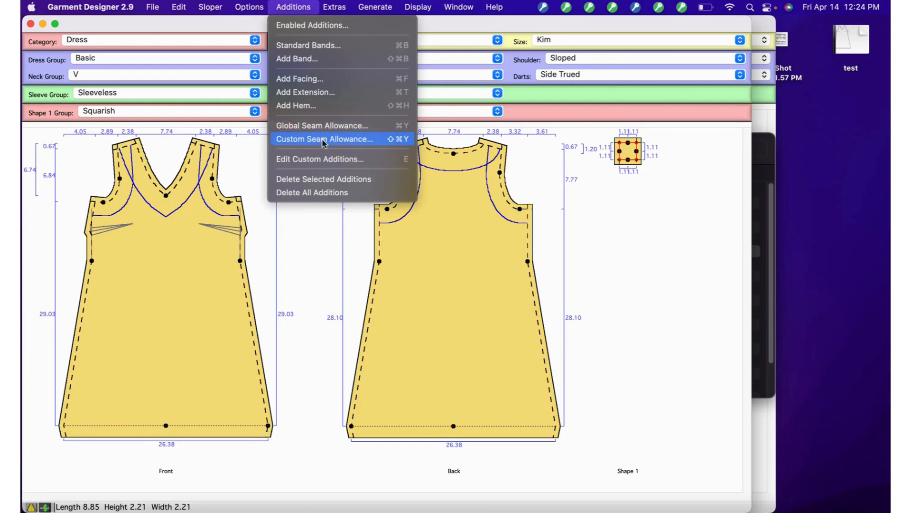
pyautogui.click(323, 139)
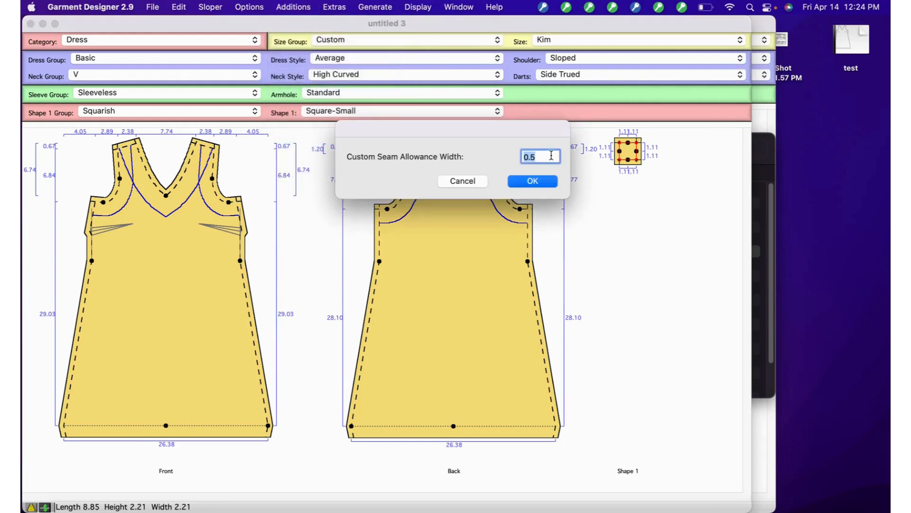
pyautogui.write('0')
pyautogui.click(544, 182)
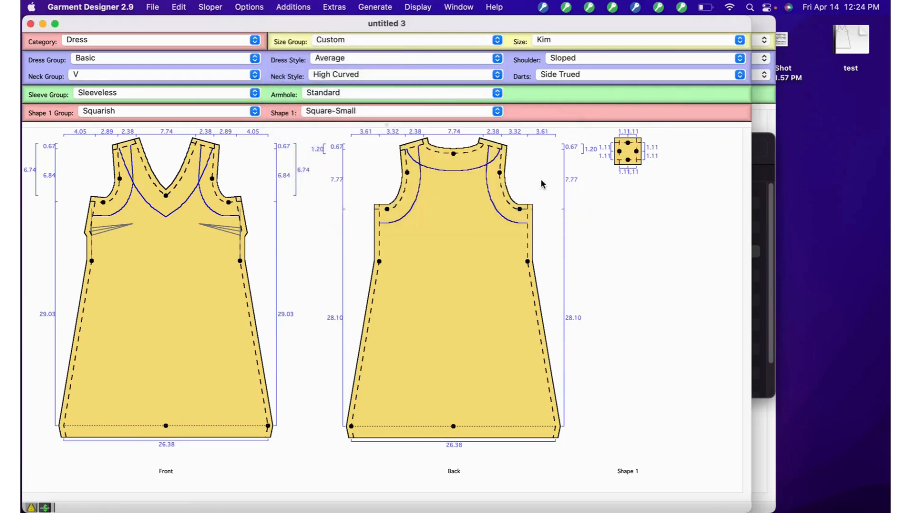
pyautogui.click(634, 142)
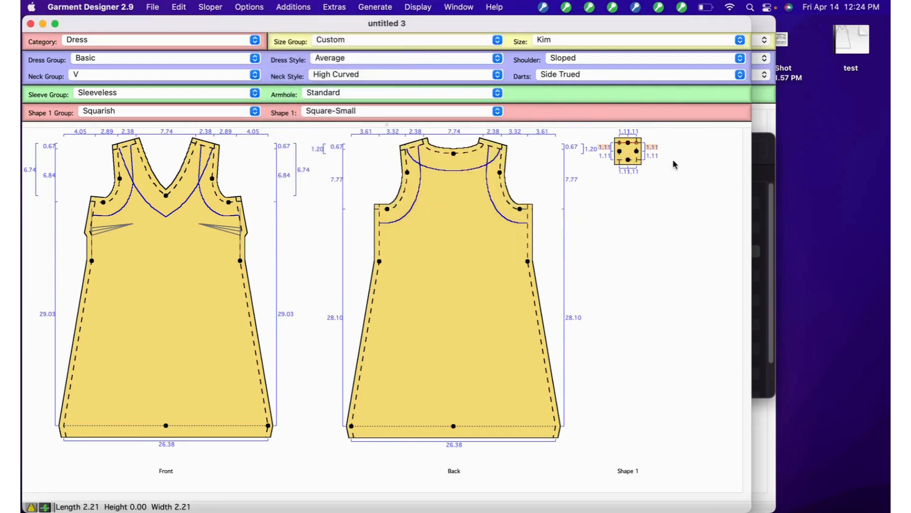
pyautogui.click(616, 186)
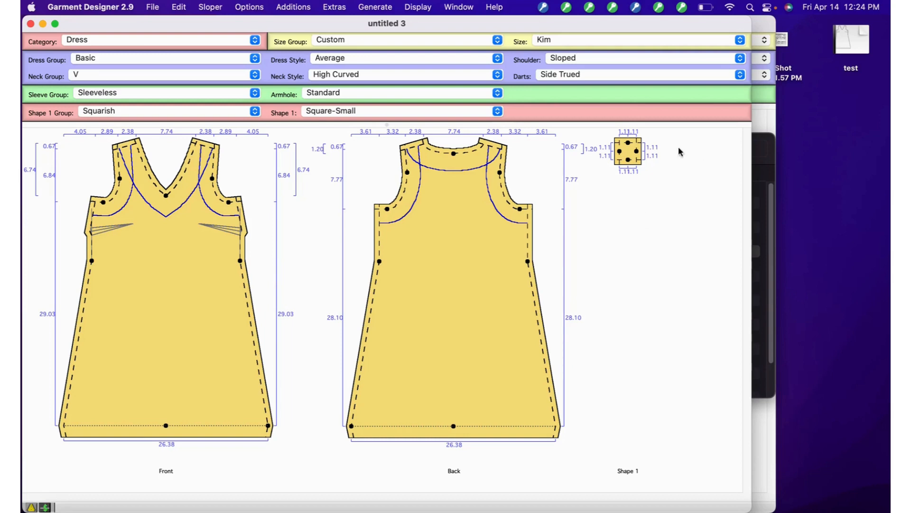
# Delete all extras from the dress pattern and hide the dimensions
pyautogui.click(326, 12)
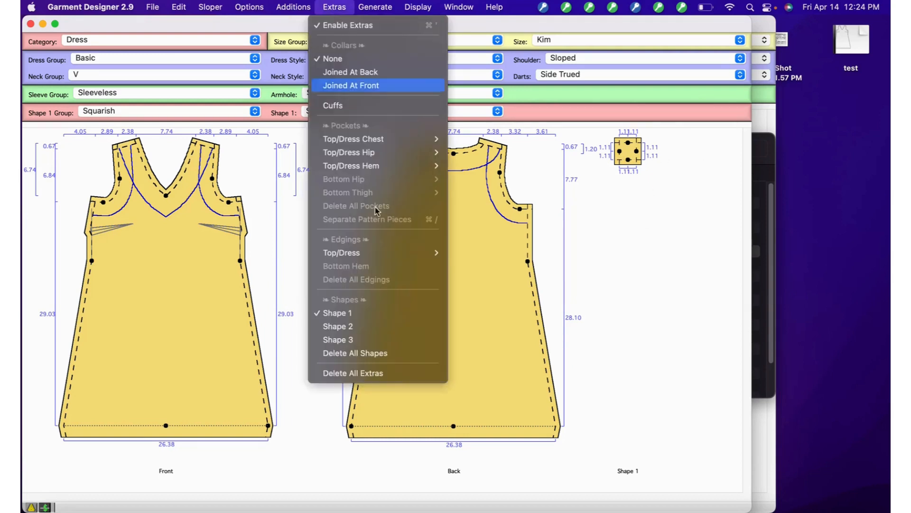
pyautogui.click(355, 373)
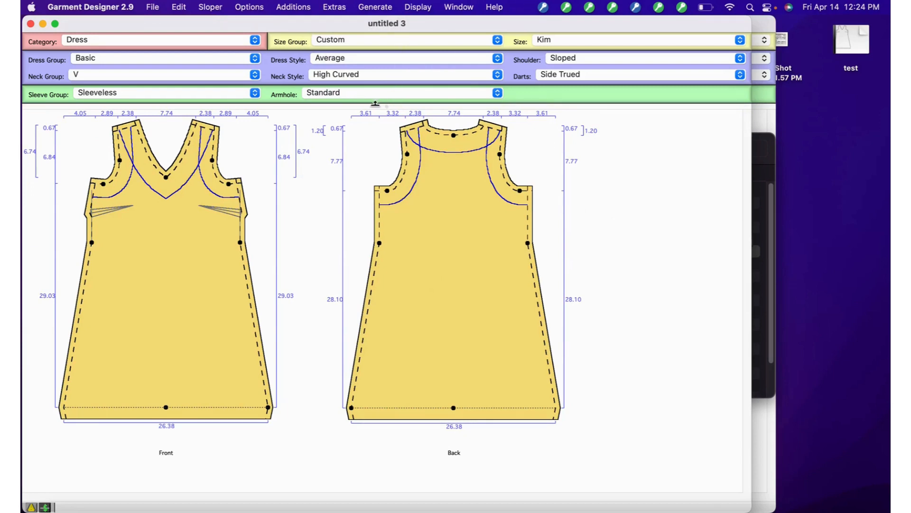
pyautogui.click(429, 8)
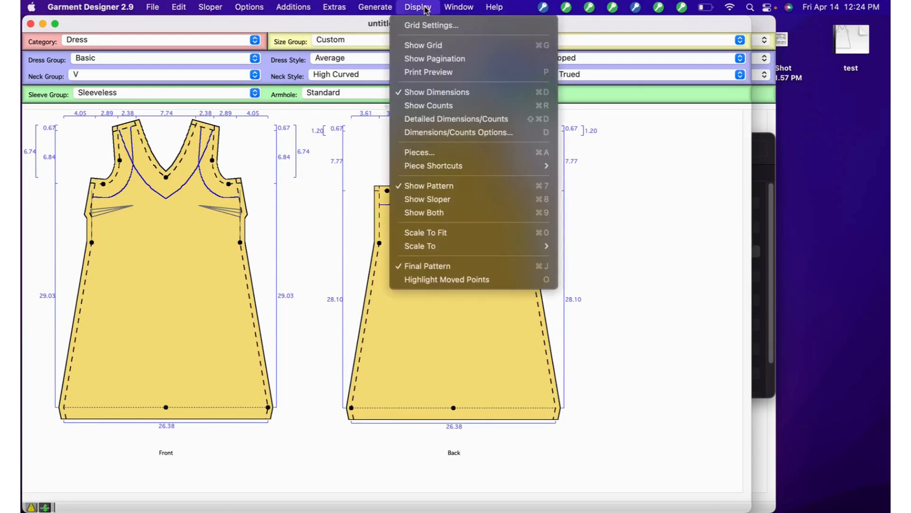
pyautogui.click(417, 95)
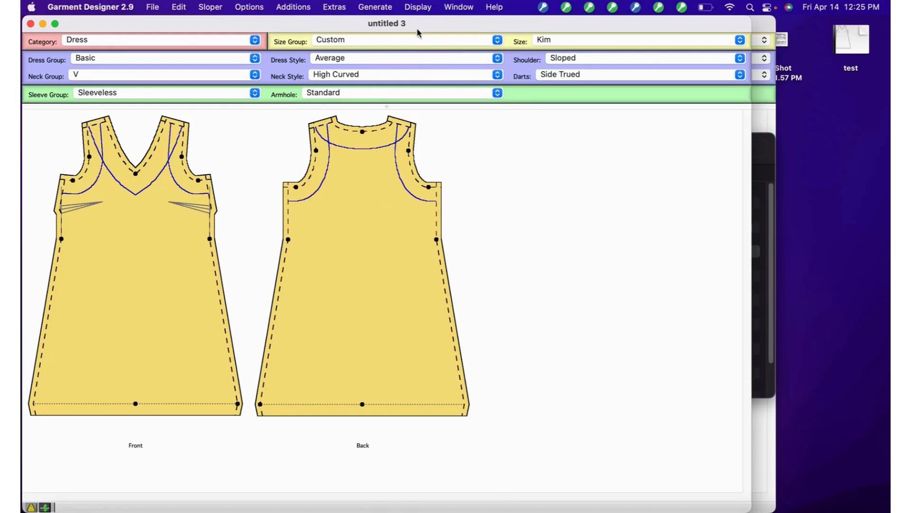
# Scale the pattern display up to a much larger size
pyautogui.click(417, 7)
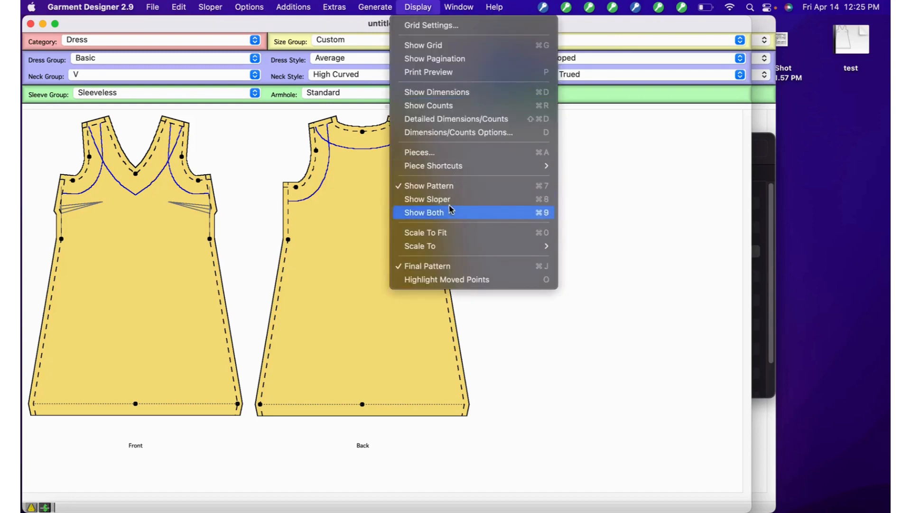
pyautogui.moveTo(430, 247)
pyautogui.click(601, 244)
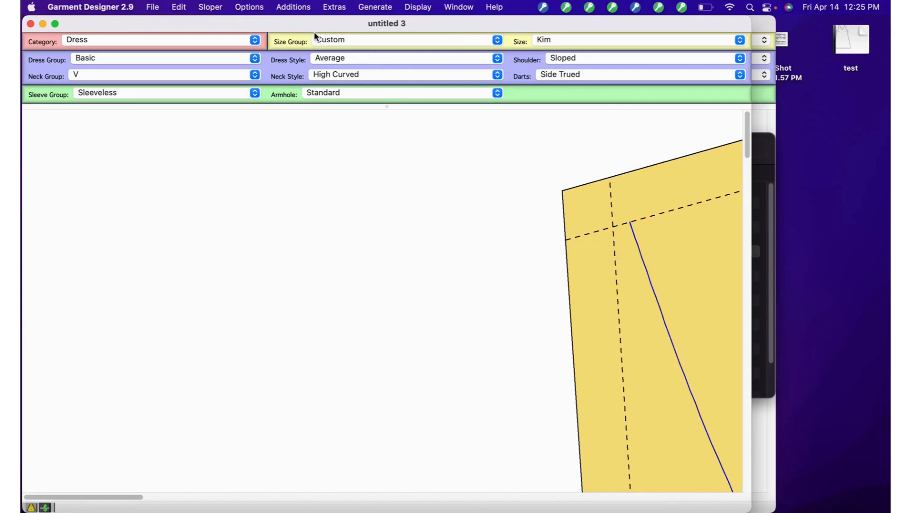
# Review the available paper sizes and accept the page setup with 60x48 paper, portrait orientation and 100% scale
pyautogui.click(177, 8)
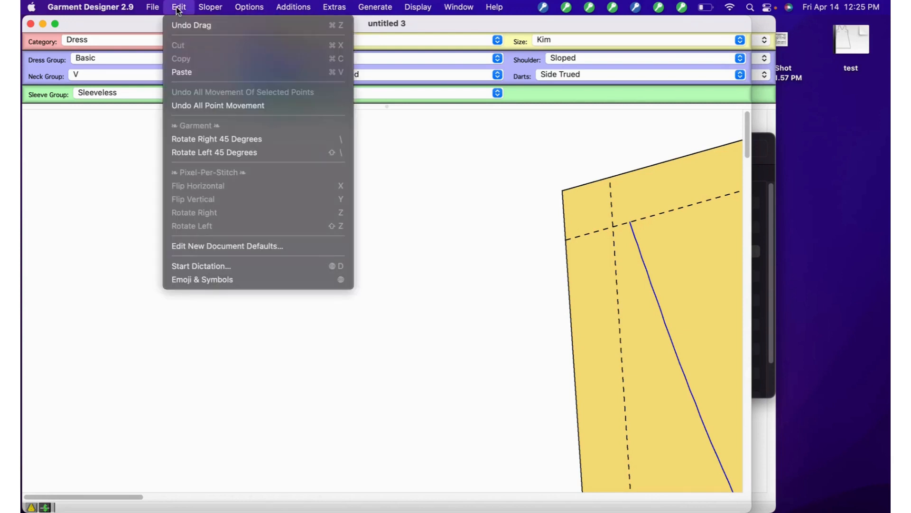
pyautogui.moveTo(156, 9)
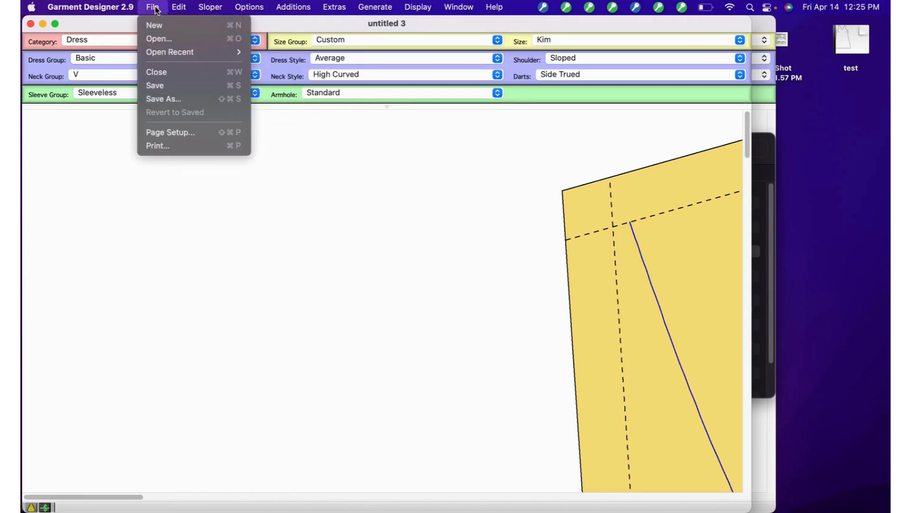
pyautogui.click(166, 134)
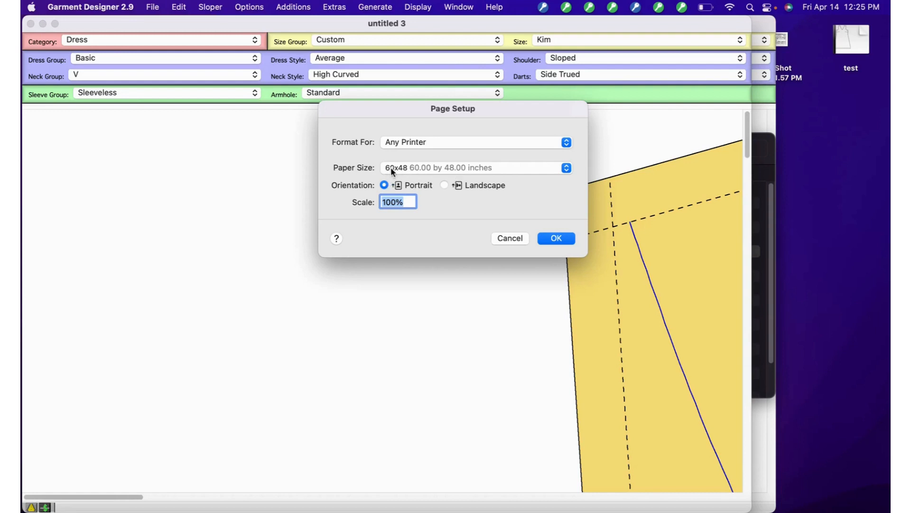
pyautogui.click(413, 169)
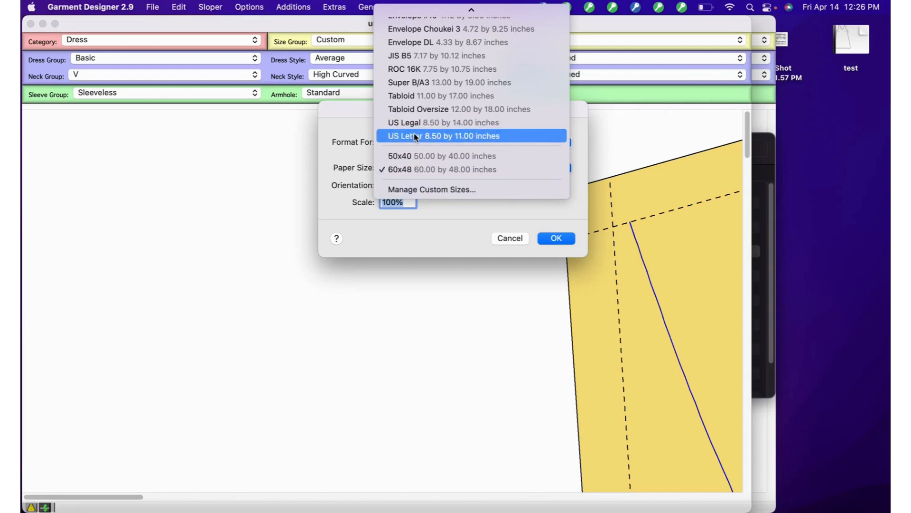
pyautogui.scroll(4, 427, 124)
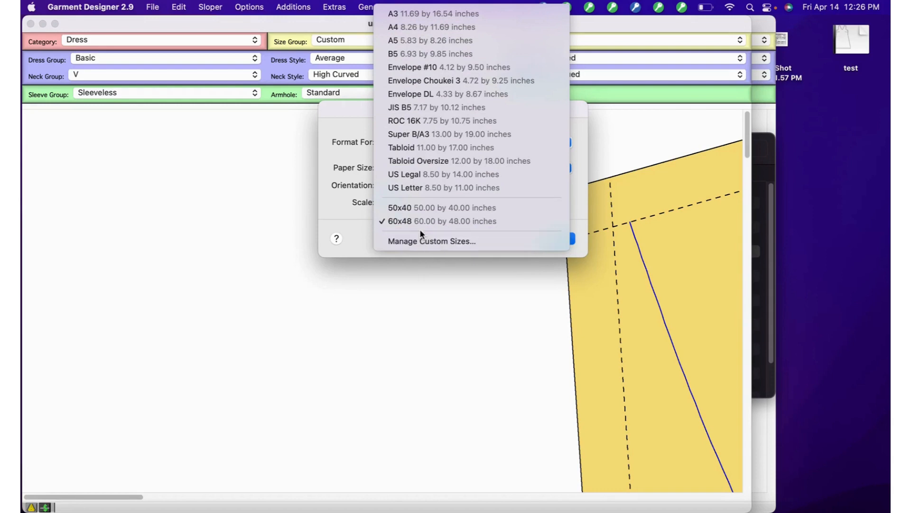
pyautogui.click(354, 235)
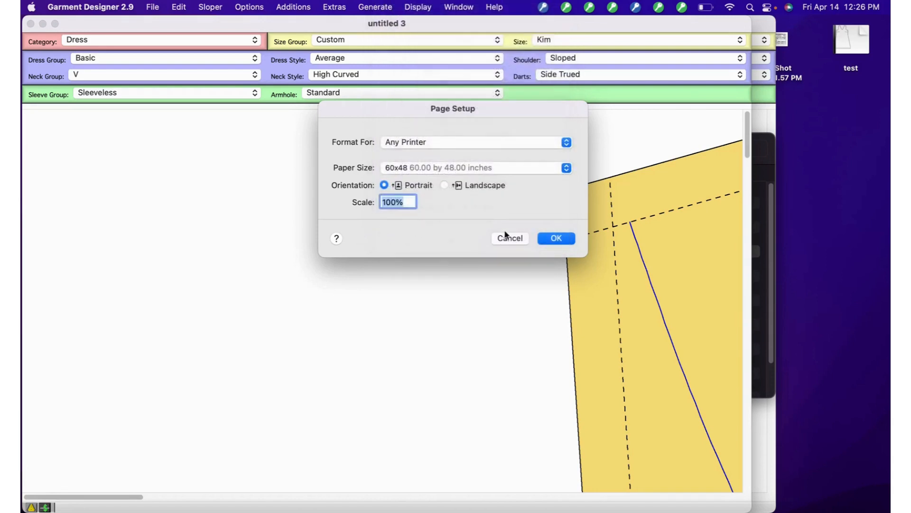
pyautogui.click(546, 238)
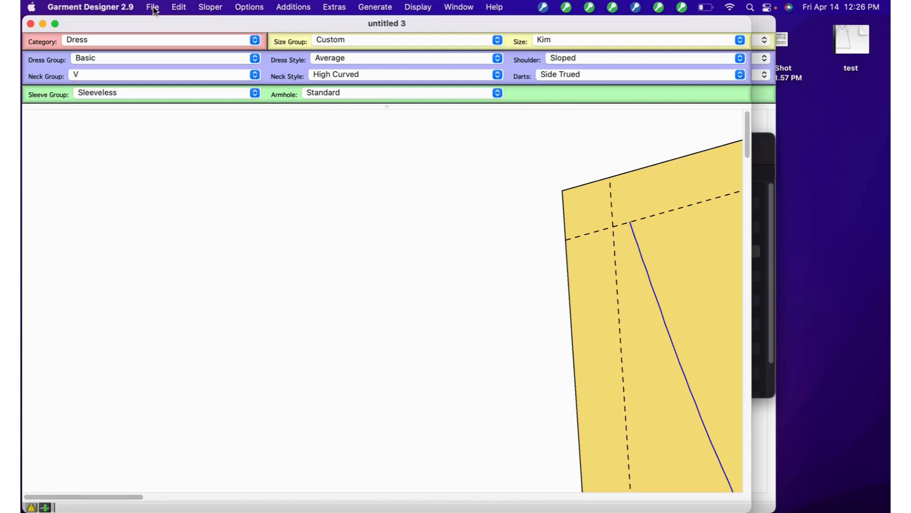
# Export the pattern from the print dialog as a PDF named test on the iCloud Desktop
pyautogui.click(157, 9)
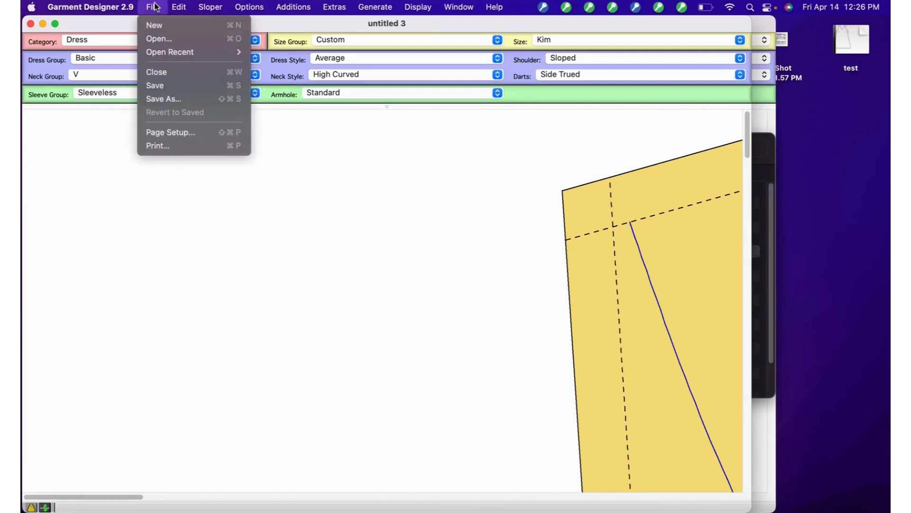
pyautogui.click(163, 144)
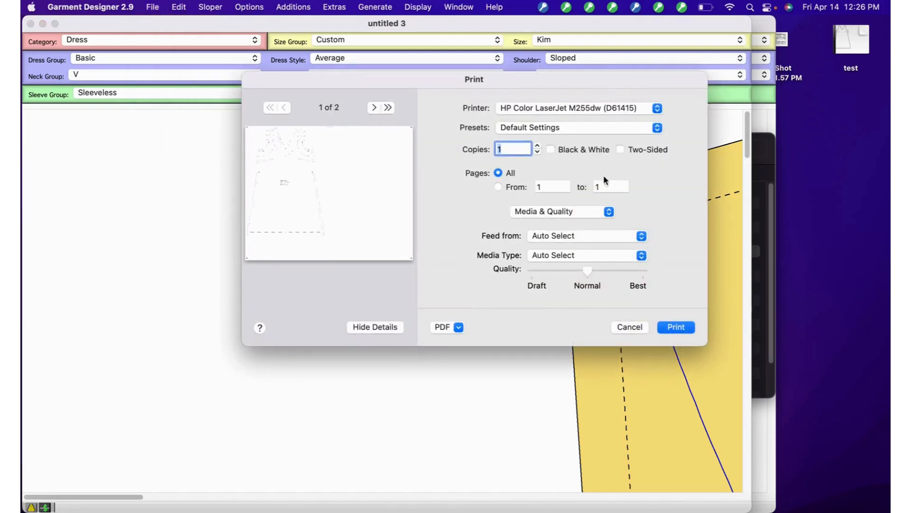
pyautogui.click(458, 328)
pyautogui.click(524, 357)
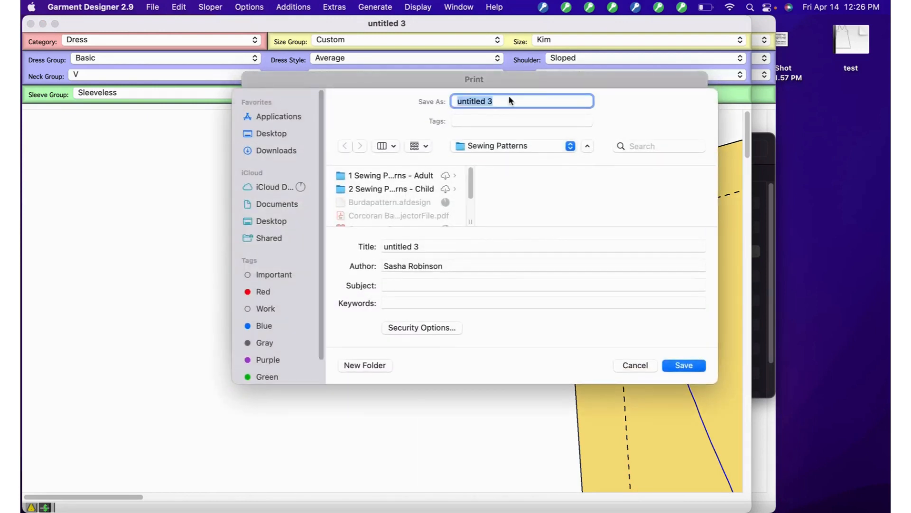
pyautogui.write('test')
pyautogui.click(277, 220)
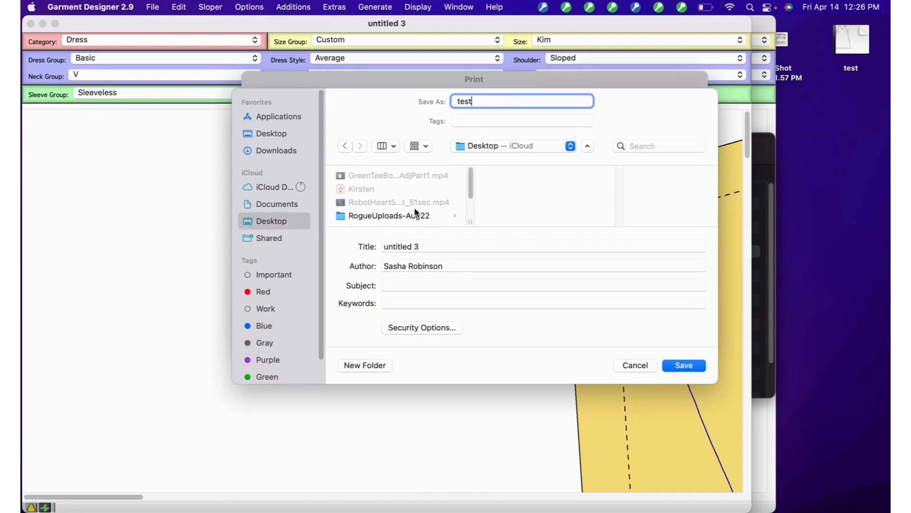
pyautogui.click(684, 366)
pyautogui.click(528, 264)
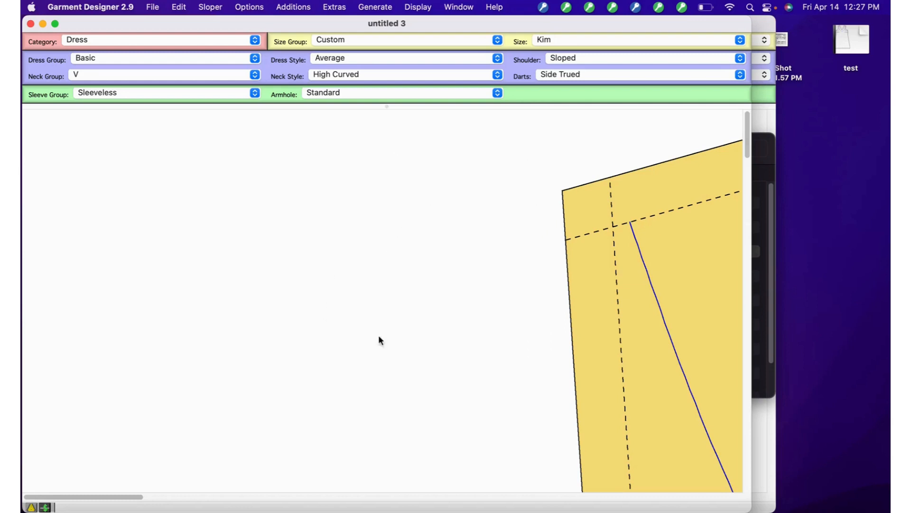
# Open the test PDF from the Desktop in Affinity Designer 2, loading all pages at 300 DPI
pyautogui.click(100, 510)
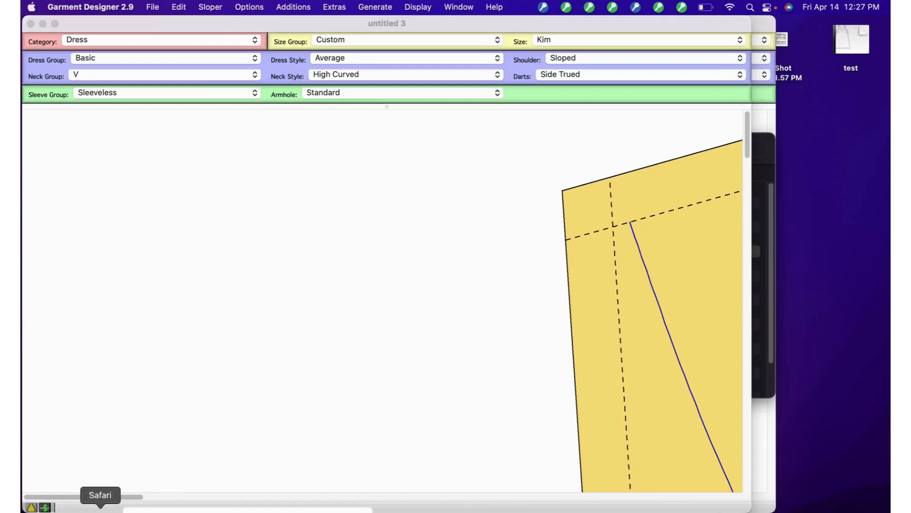
pyautogui.click(47, 508)
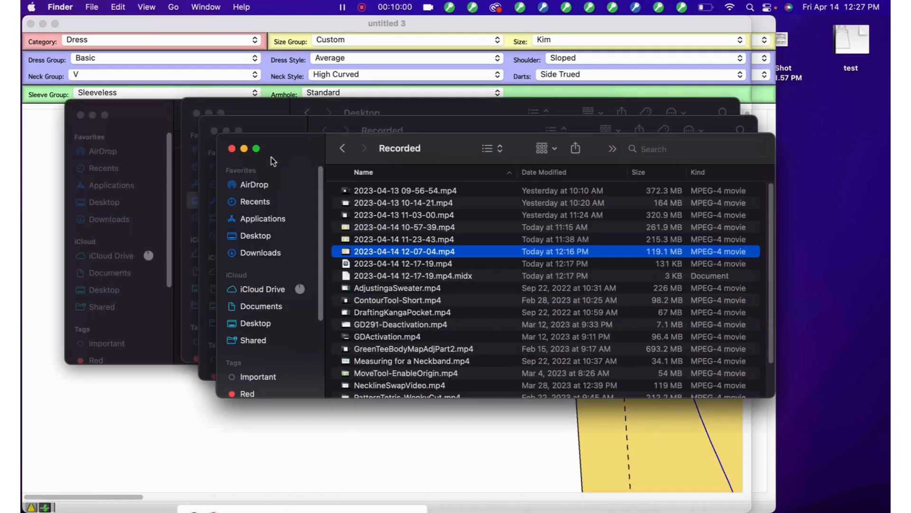
pyautogui.click(280, 236)
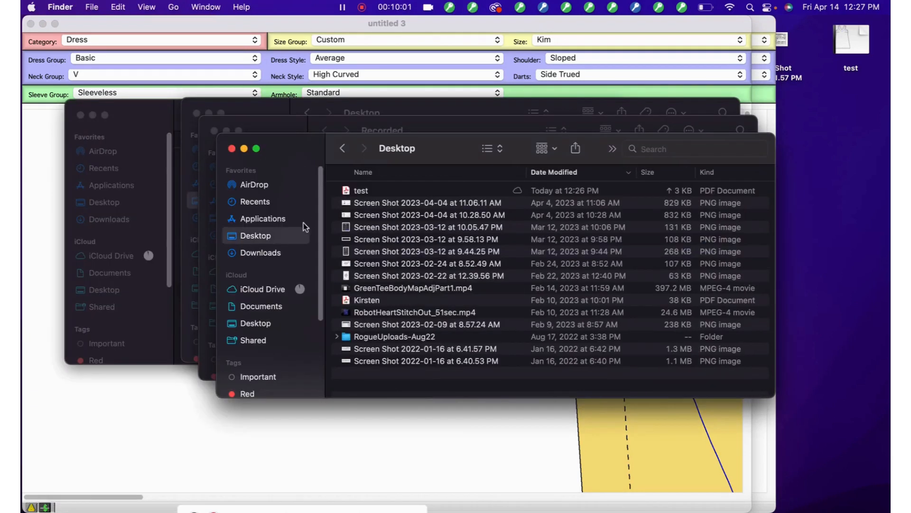
pyautogui.click(360, 192)
pyautogui.rightClick(361, 192)
pyautogui.moveTo(391, 214)
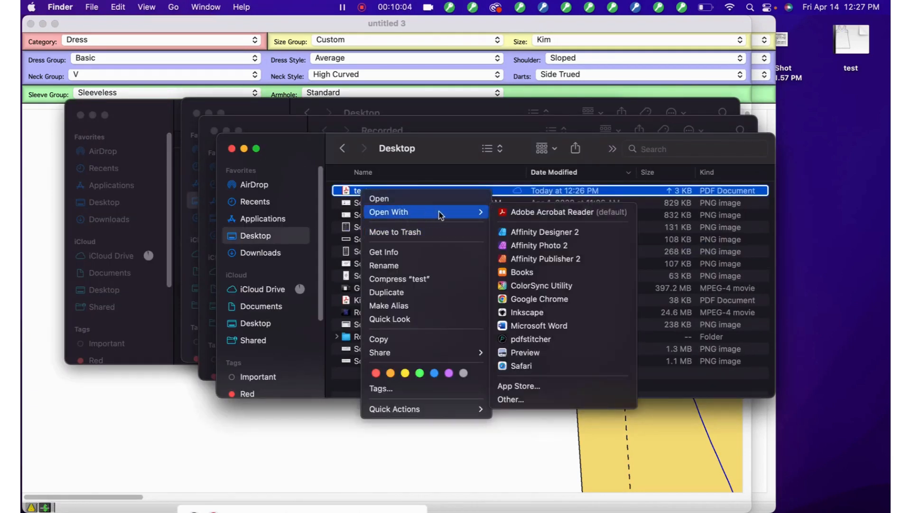
pyautogui.click(539, 232)
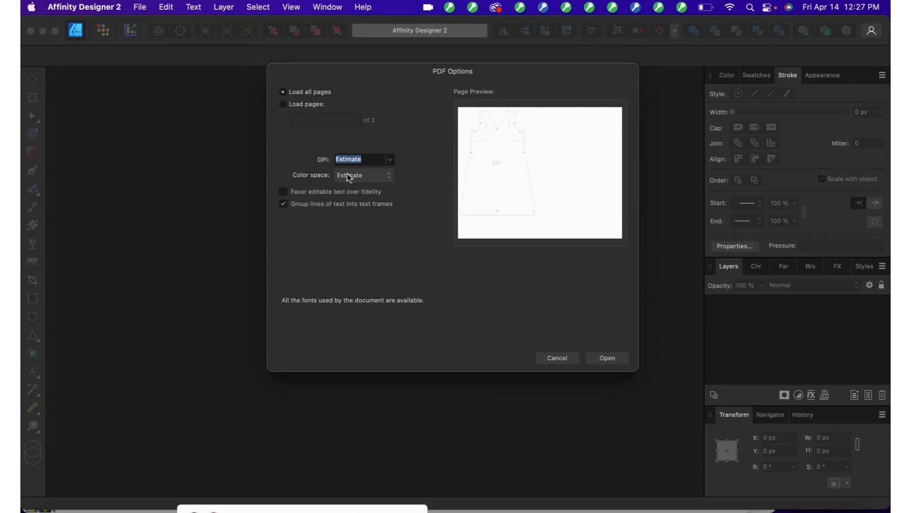
pyautogui.write('300')
pyautogui.click(619, 358)
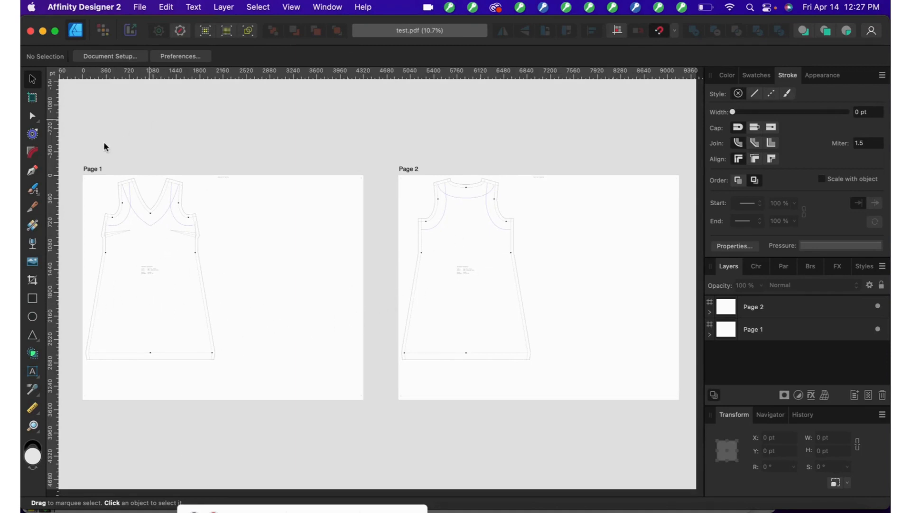
# Ungroup all objects on Page 1 and Page 2
pyautogui.moveTo(71, 143); pyautogui.dragTo(665, 420)
pyautogui.rightClick(518, 306)
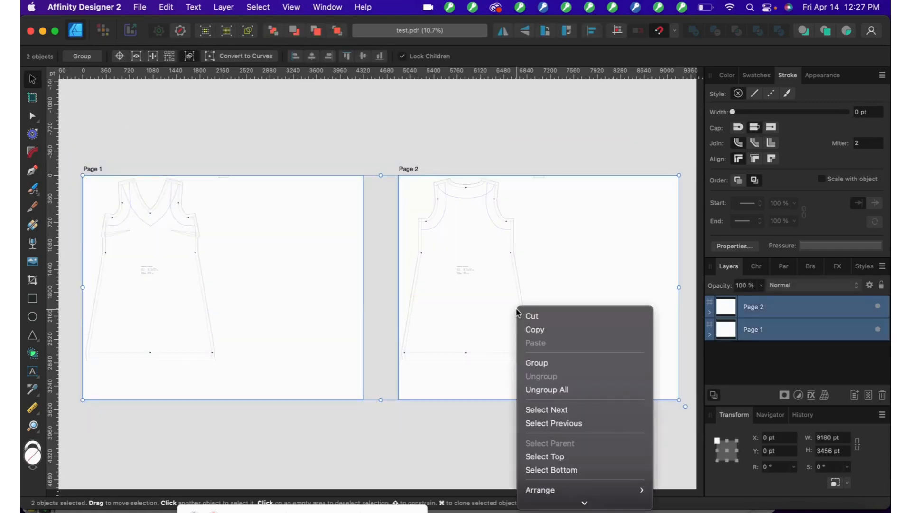
pyautogui.click(546, 390)
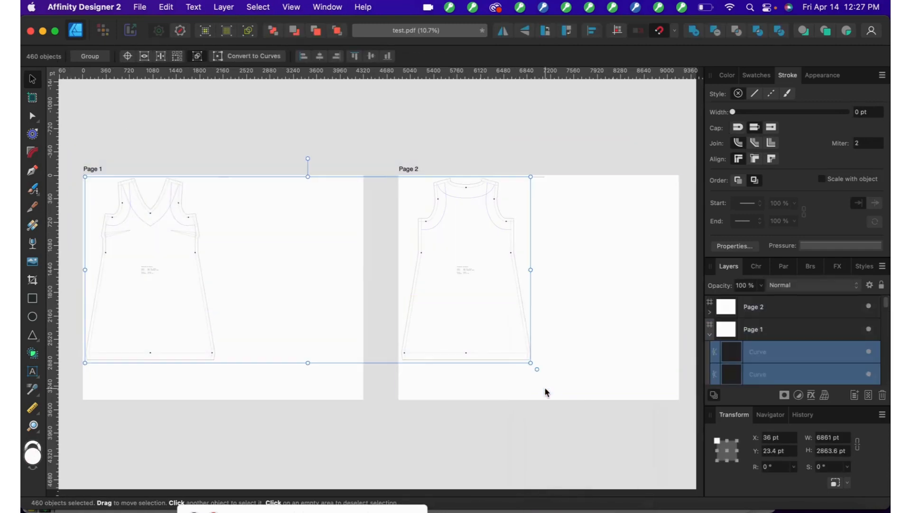
pyautogui.click(474, 157)
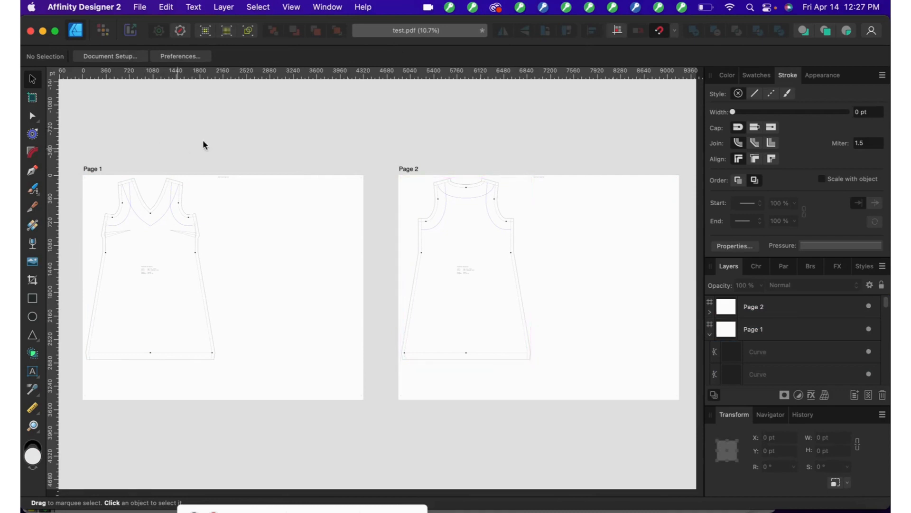
# Delete the page title, corner marks and pattern information text from Page 1, keeping the front dress piece
pyautogui.moveTo(204, 145); pyautogui.dragTo(247, 201)
pyautogui.click(247, 201)
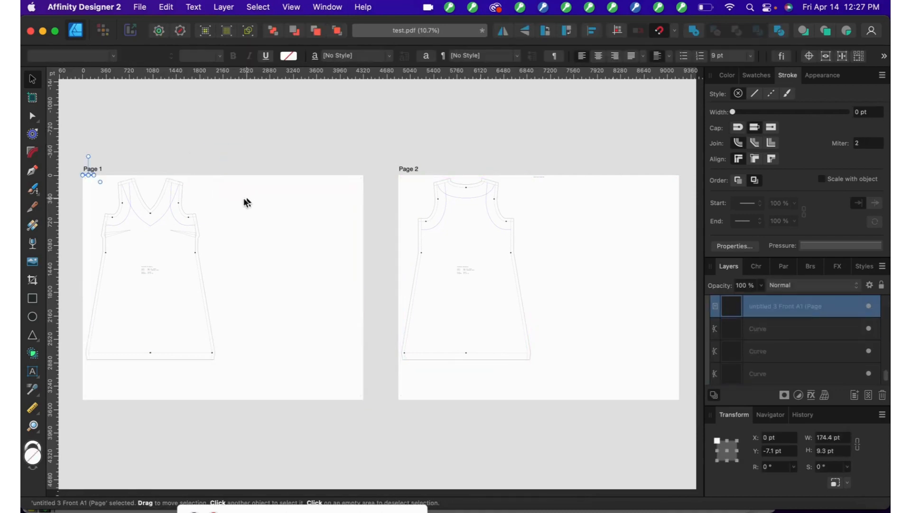
pyautogui.moveTo(72, 146); pyautogui.dragTo(106, 187)
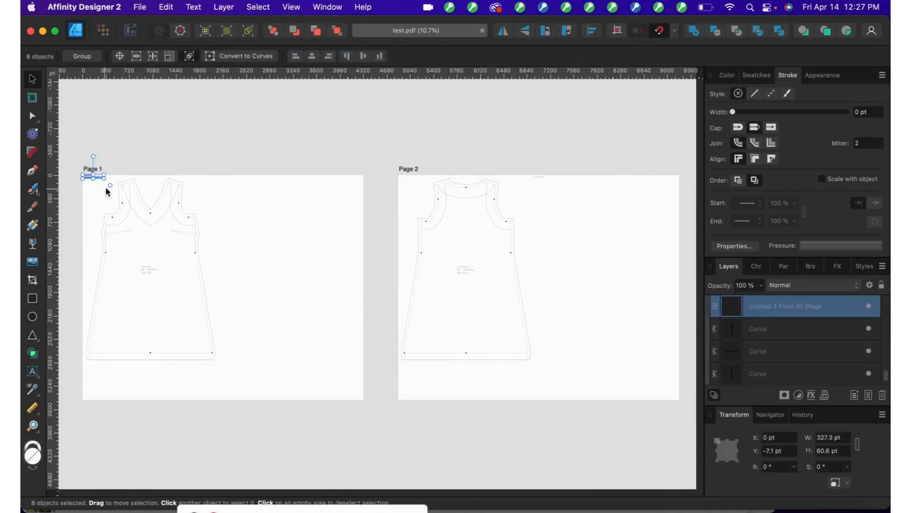
pyautogui.moveTo(354, 150); pyautogui.dragTo(356, 421)
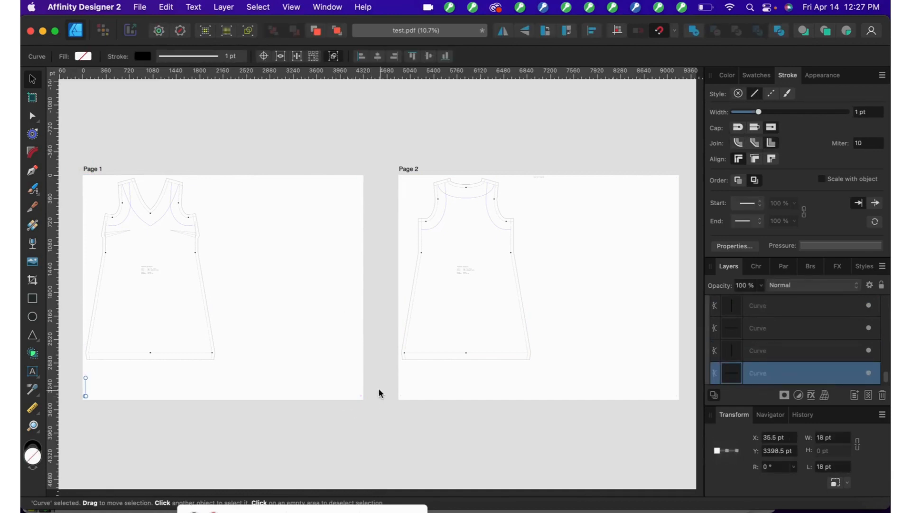
pyautogui.moveTo(378, 393); pyautogui.dragTo(119, 409)
pyautogui.press('Delete')
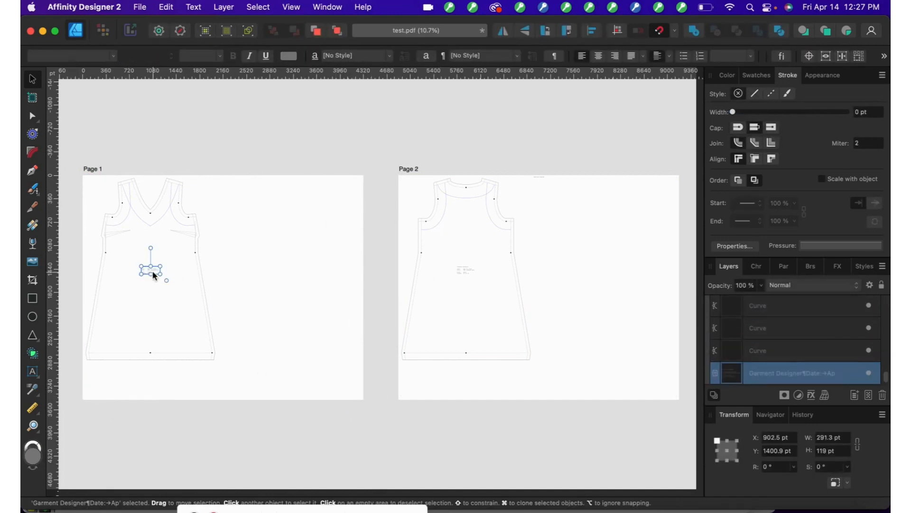
pyautogui.press('Delete')
pyautogui.moveTo(531, 156); pyautogui.dragTo(554, 184)
pyautogui.click(542, 175)
pyautogui.click(549, 190)
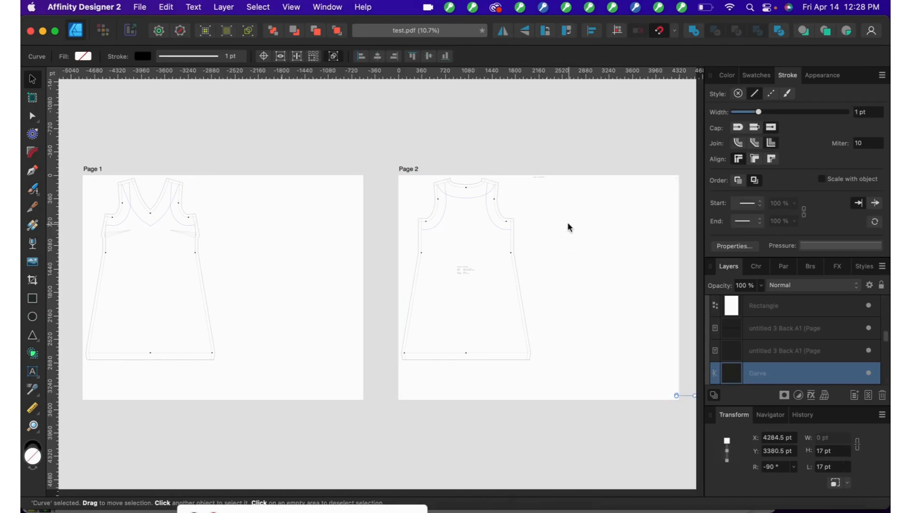
pyautogui.moveTo(533, 171); pyautogui.dragTo(558, 198)
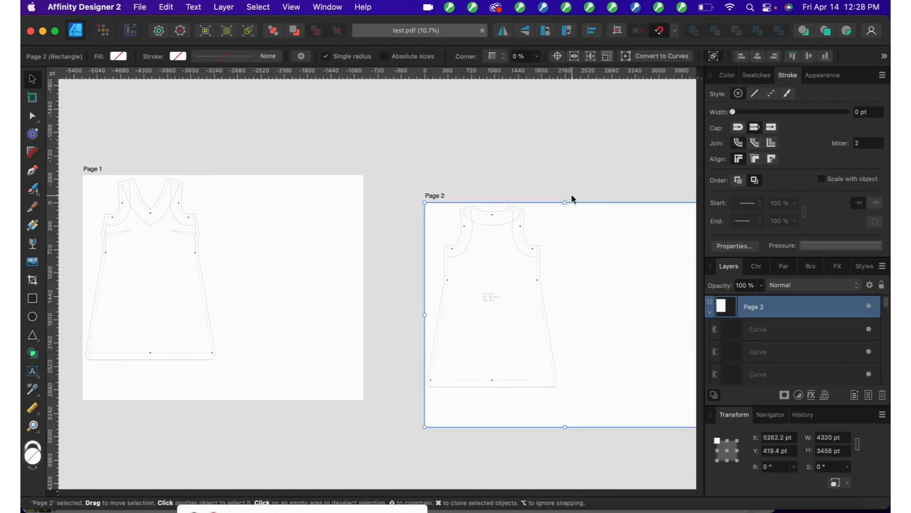
pyautogui.press('super+z')
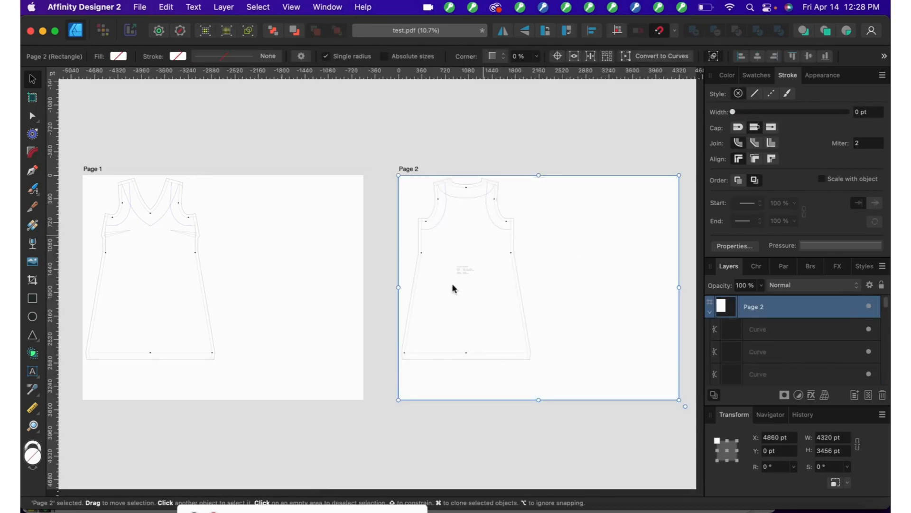
# Check the pattern information text in the middle of the back piece on Page 2 and delete it
pyautogui.click(464, 270)
pyautogui.keyDown('ctrl'); pyautogui.scroll(3, 465, 271); pyautogui.keyUp('ctrl')
pyautogui.keyDown('ctrl'); pyautogui.scroll(10, 467, 272); pyautogui.keyUp('ctrl')
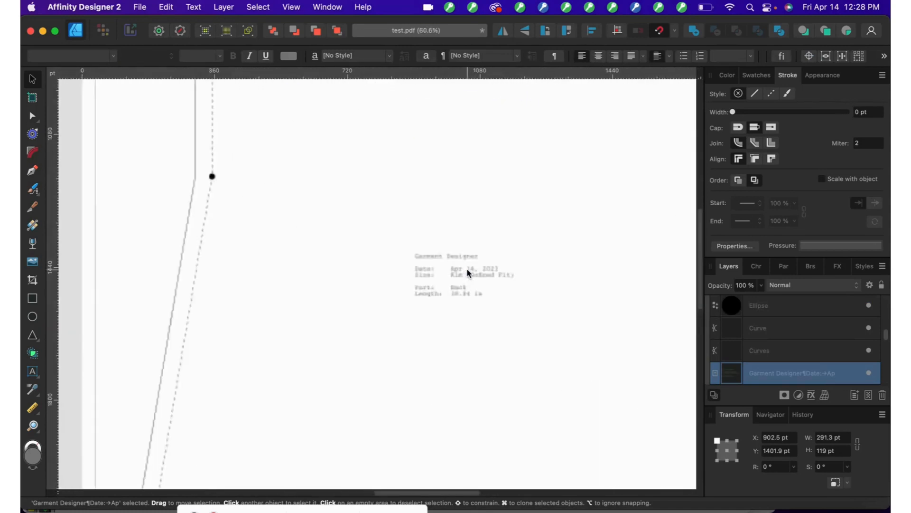
pyautogui.keyDown('ctrl'); pyautogui.scroll(-8, 471, 308); pyautogui.keyUp('ctrl')
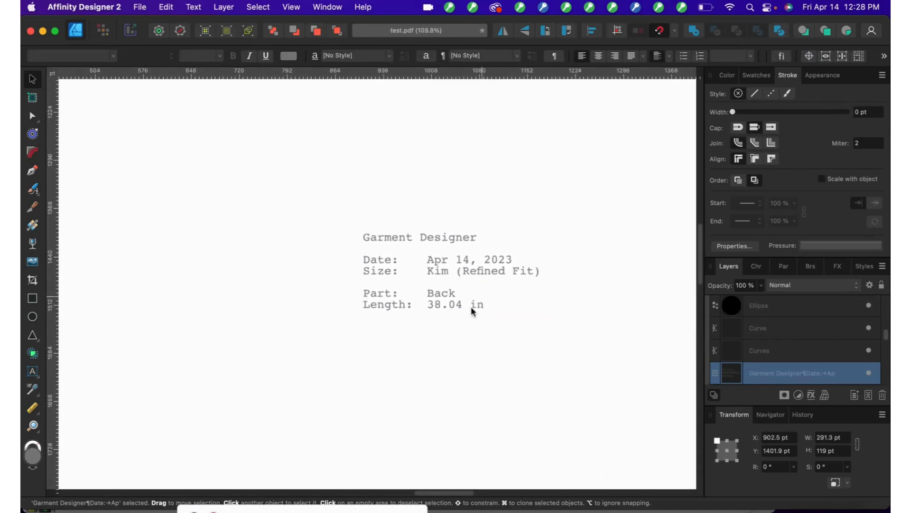
pyautogui.keyDown('ctrl'); pyautogui.scroll(-5, 517, 304); pyautogui.keyUp('ctrl')
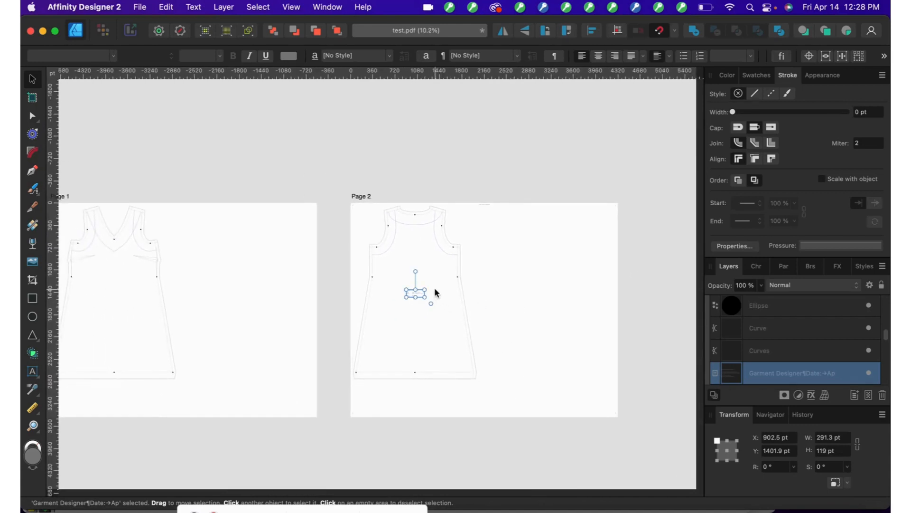
pyautogui.click(433, 291)
pyautogui.click(414, 294)
pyautogui.click(579, 299)
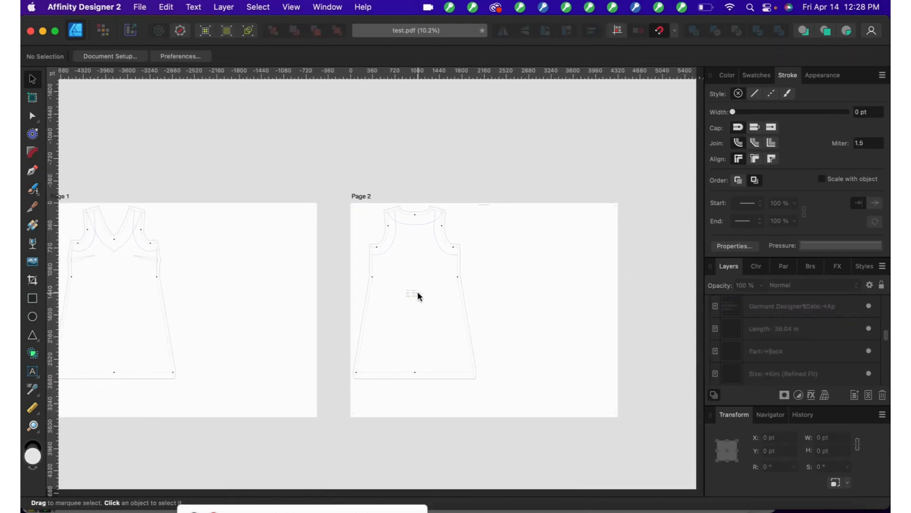
pyautogui.click(418, 293)
pyautogui.press('Delete')
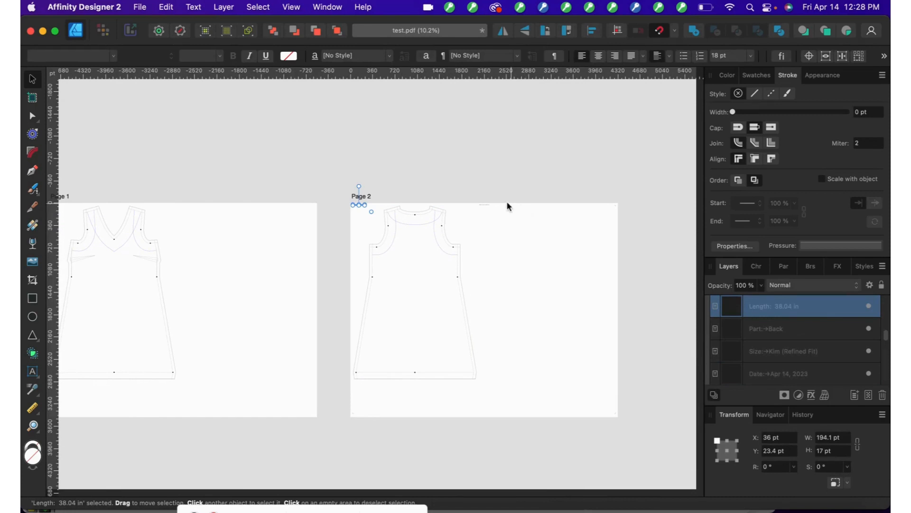
# Delete the leftover text labels in the upper corner of Page 2 and the page title along its upper edge
pyautogui.press('Delete')
pyautogui.press('Delete')
pyautogui.moveTo(338, 183); pyautogui.dragTo(374, 220)
pyautogui.press('Delete')
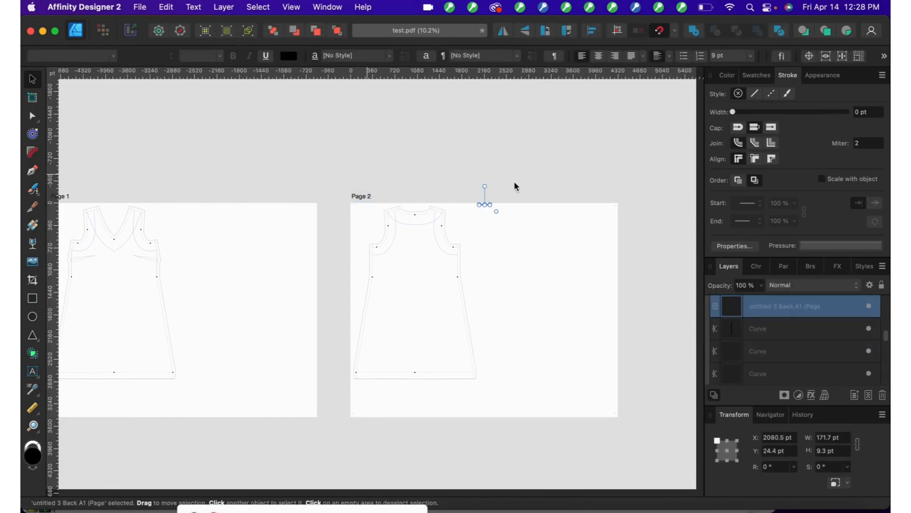
pyautogui.moveTo(561, 175); pyautogui.dragTo(457, 229)
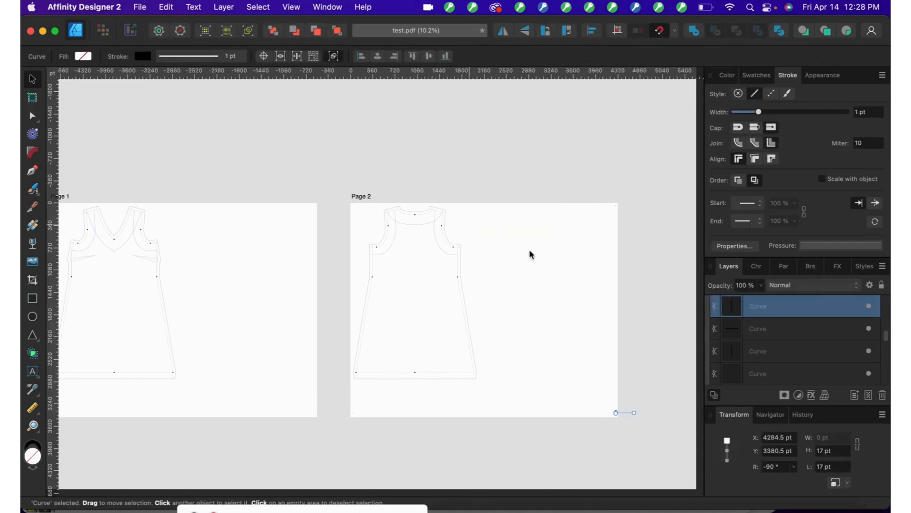
# Delete the remaining corner marks around Page 2 without removing the back dress piece
pyautogui.moveTo(661, 373); pyautogui.dragTo(606, 434)
pyautogui.press('Delete')
pyautogui.moveTo(334, 397); pyautogui.dragTo(380, 436)
pyautogui.press('Delete')
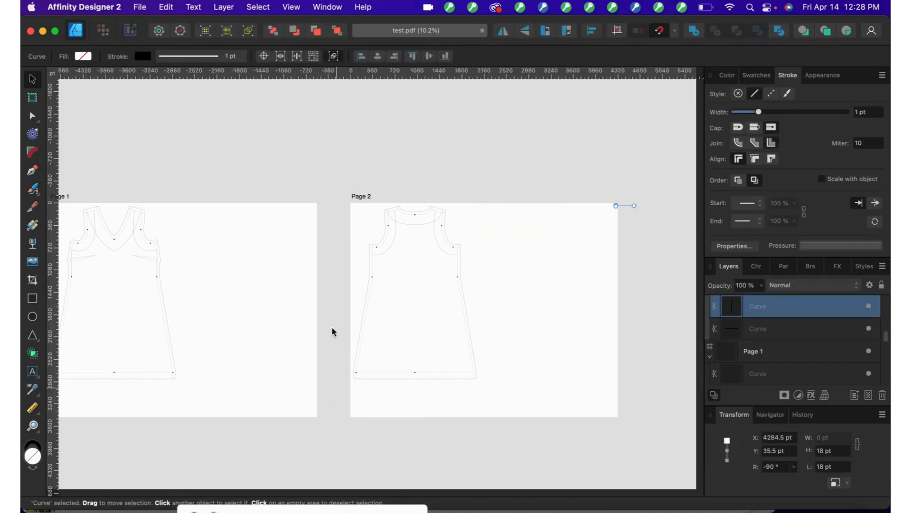
pyautogui.moveTo(597, 165); pyautogui.dragTo(654, 240)
pyautogui.press('Delete')
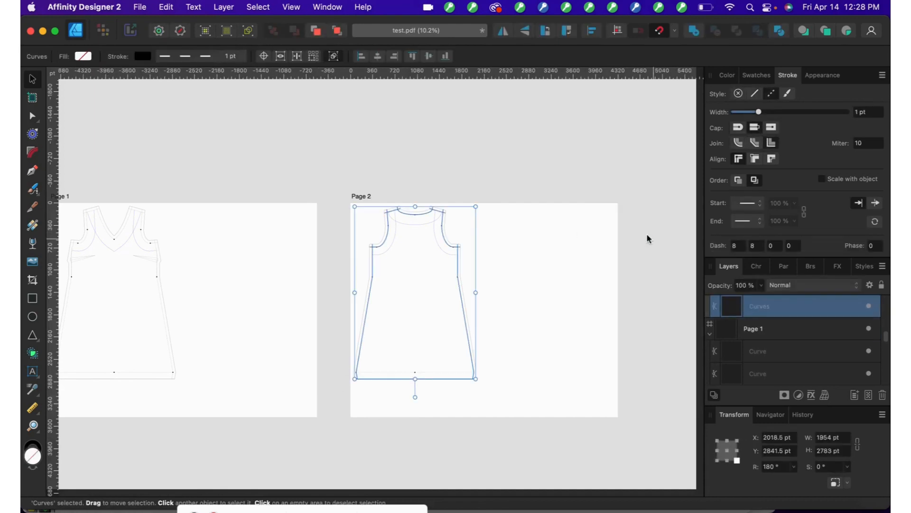
pyautogui.click(585, 193)
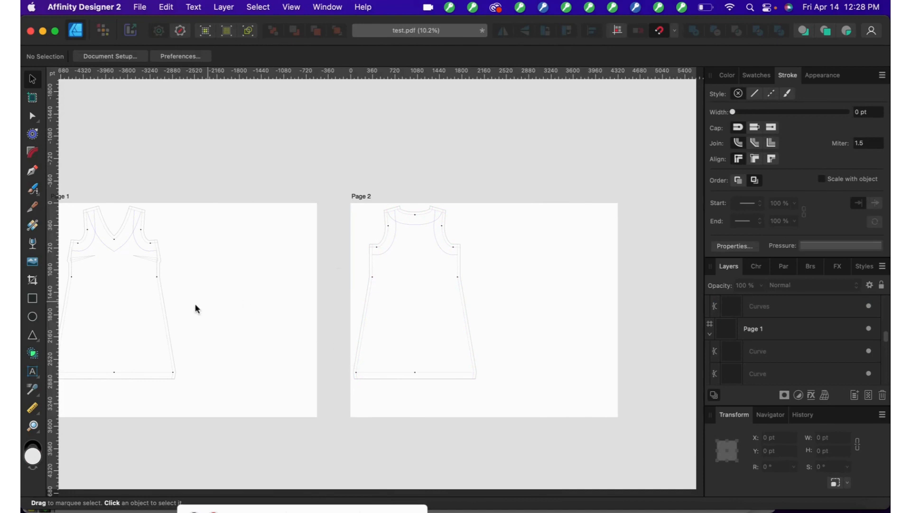
# Start measuring on the front piece of Page 1 and change the document's units from points to inches
pyautogui.keyDown('ctrl'); pyautogui.scroll(6, 202, 308); pyautogui.keyUp('ctrl')
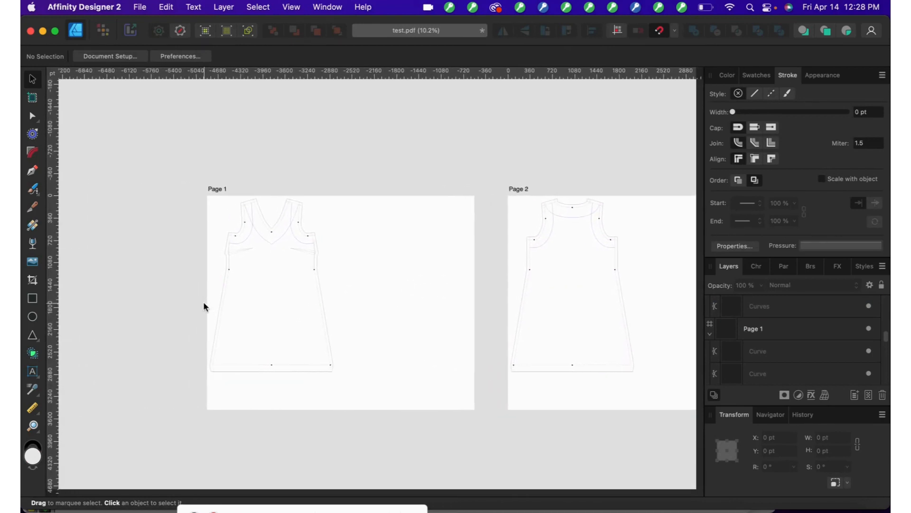
pyautogui.keyDown('ctrl'); pyautogui.scroll(3, 221, 305); pyautogui.keyUp('ctrl')
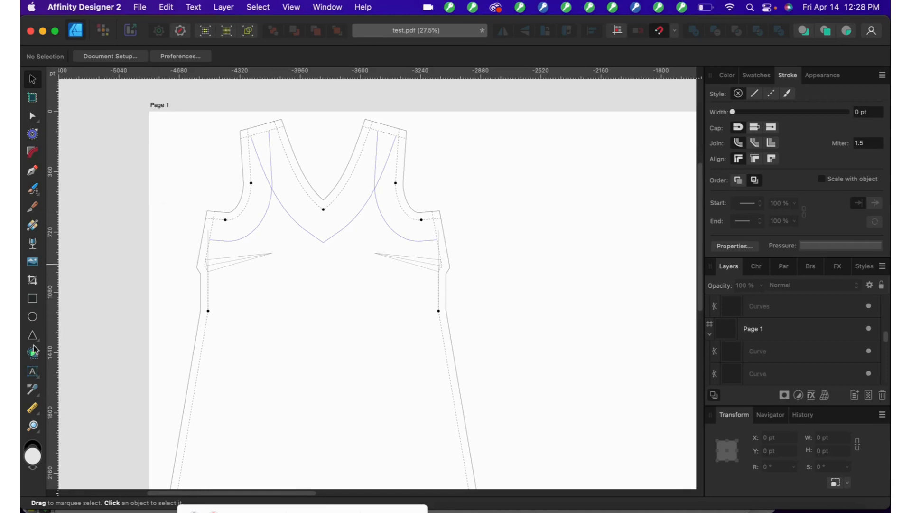
pyautogui.click(33, 408)
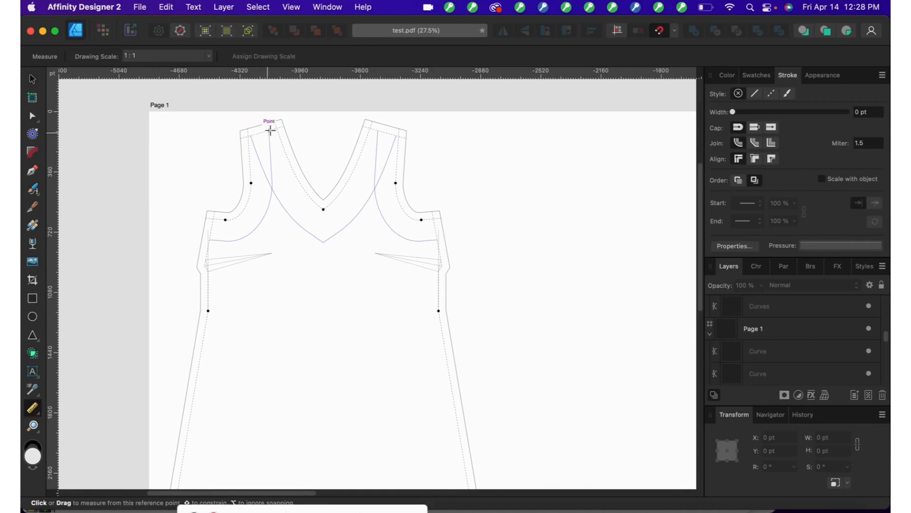
pyautogui.click(277, 127)
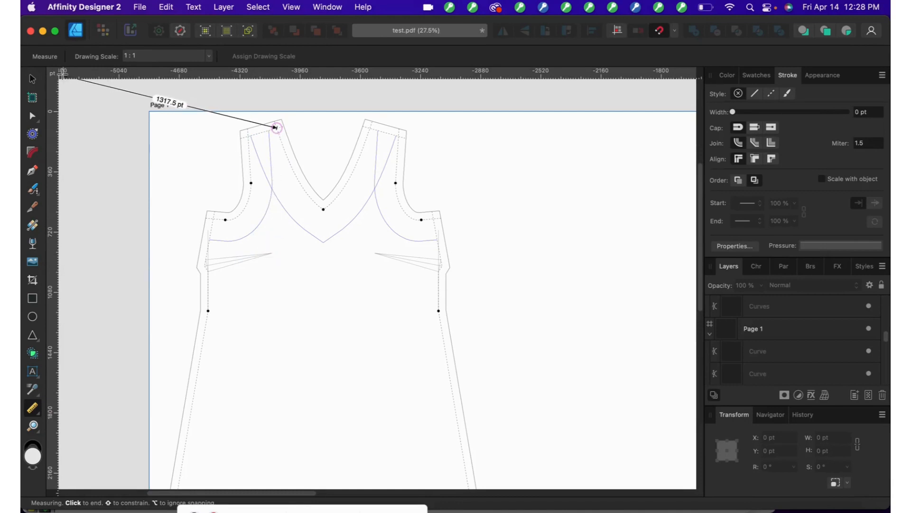
pyautogui.click(54, 76)
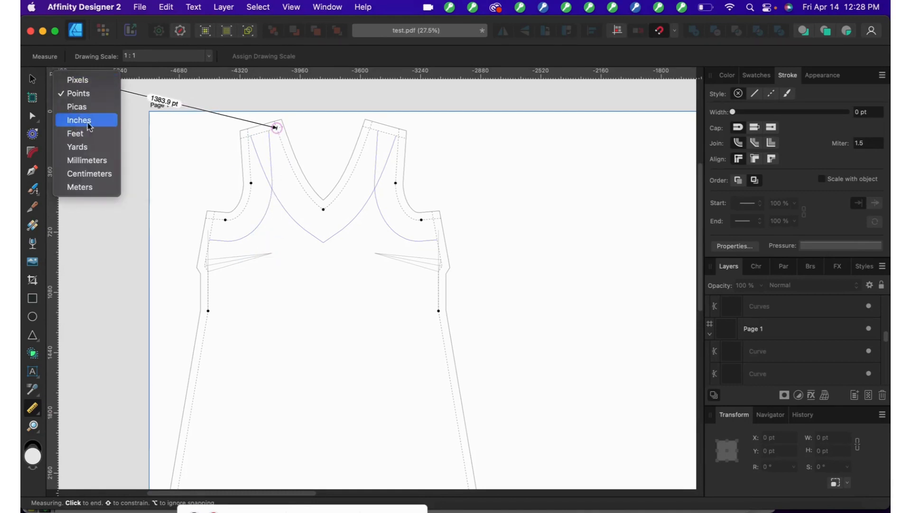
pyautogui.click(67, 120)
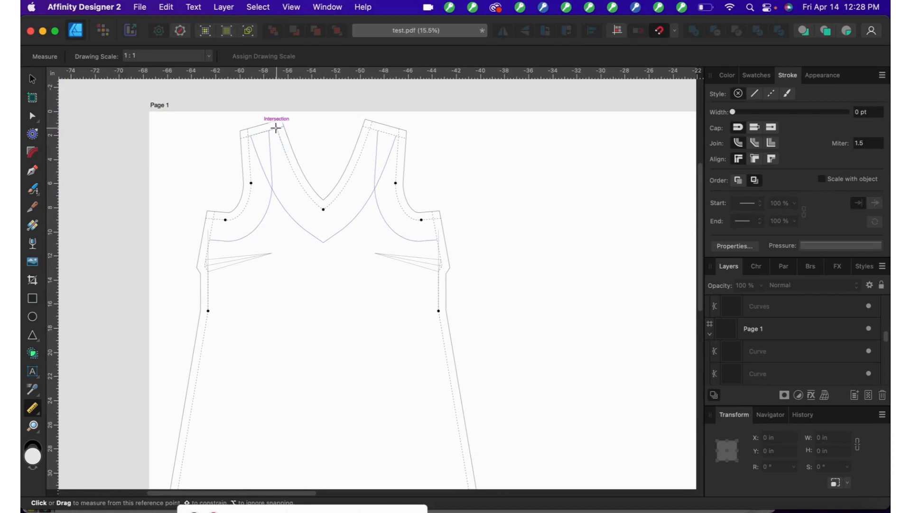
# Measure from the seam-line intersection at the left shoulder's neck edge to the left dart tip, and clear that measurement
pyautogui.click(277, 127)
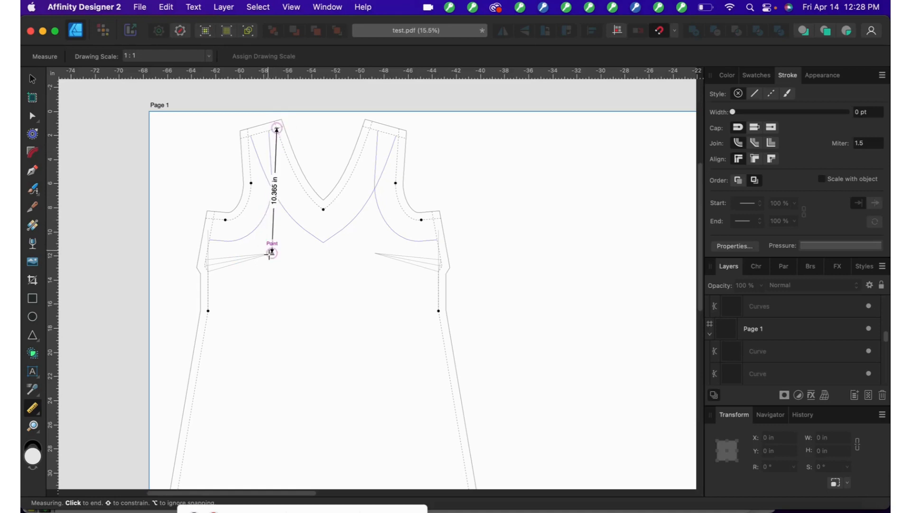
pyautogui.click(272, 253)
pyautogui.click(552, 195)
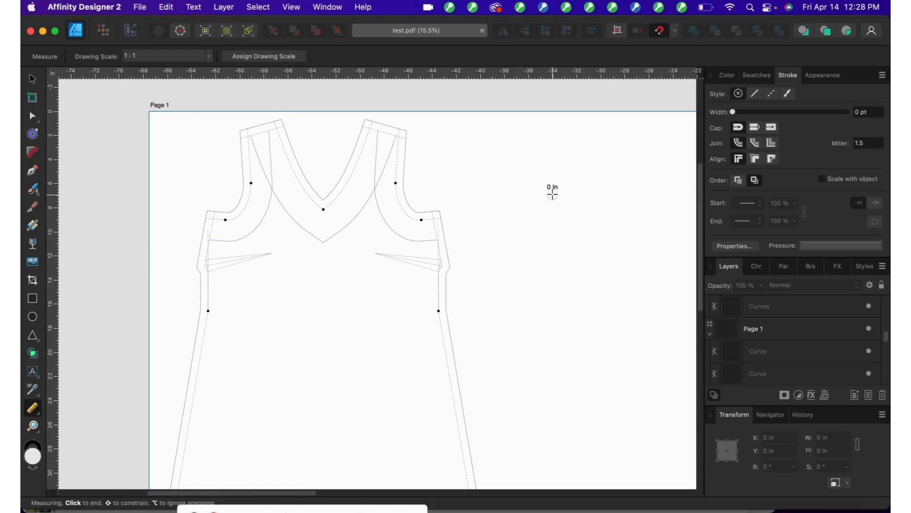
pyautogui.click(592, 215)
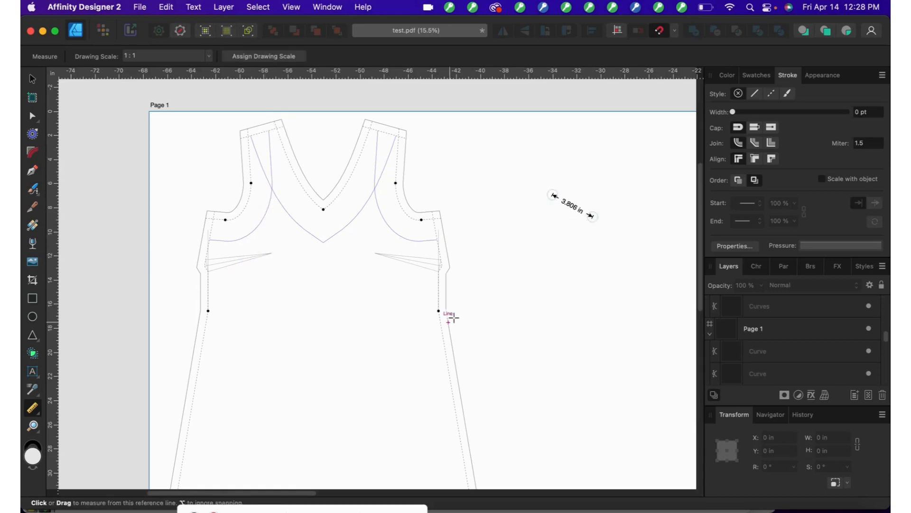
# Try bending the front piece's right dashed side seam outward into a wide curve, undo it and deselect the piece
pyautogui.scroll(2, 335, 368)
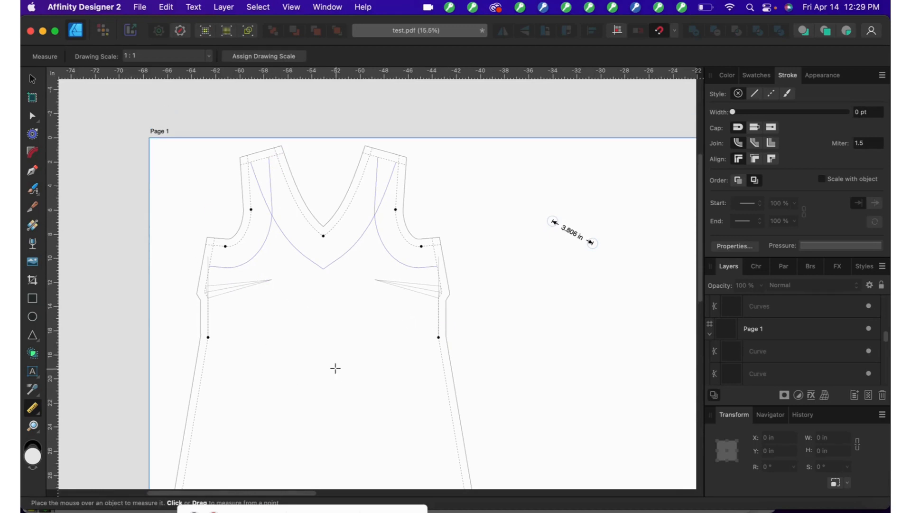
pyautogui.keyDown('super'); pyautogui.scroll(-5, 336, 368); pyautogui.keyUp('super')
pyautogui.scroll(-8, 336, 367)
pyautogui.hscroll(5, 335, 368)
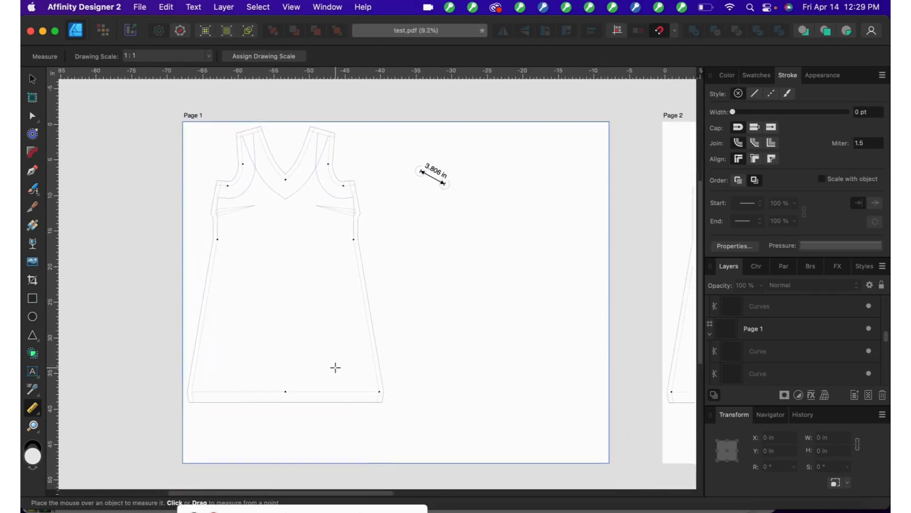
pyautogui.scroll(1, 335, 362)
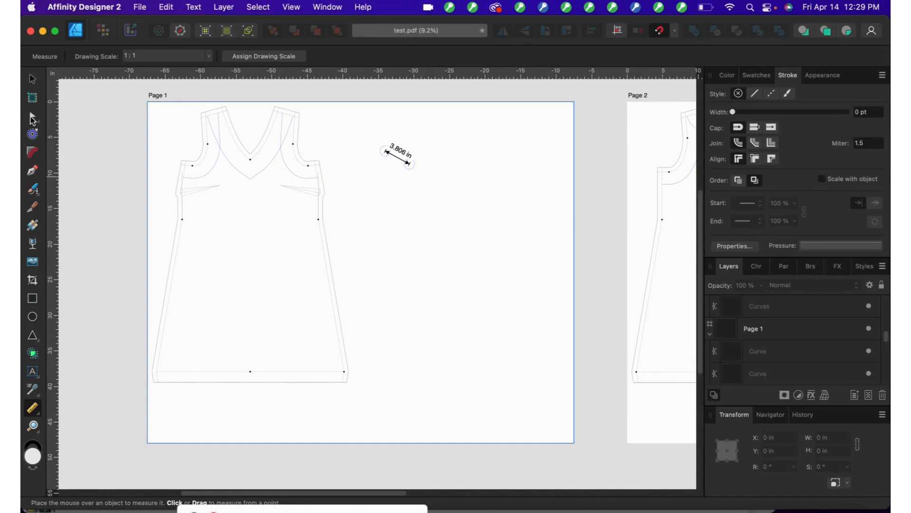
pyautogui.click(31, 118)
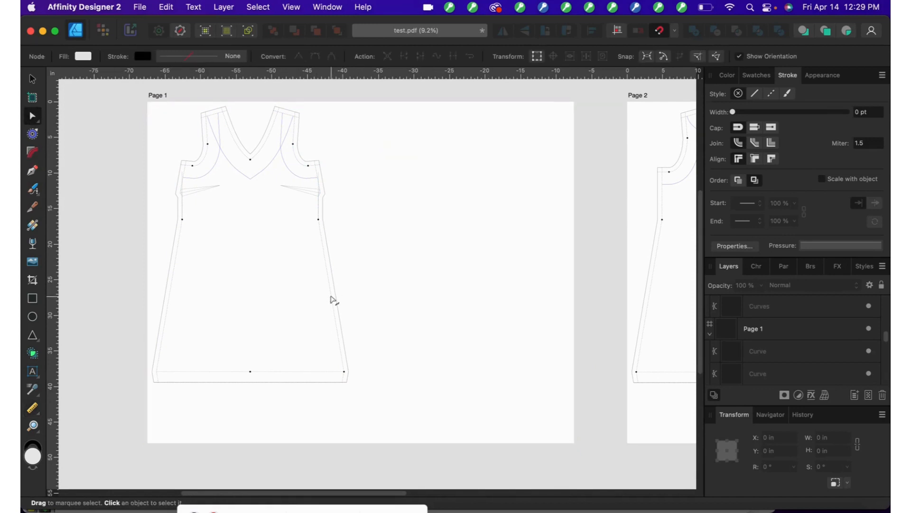
pyautogui.click(332, 301)
pyautogui.moveTo(333, 299); pyautogui.dragTo(482, 303)
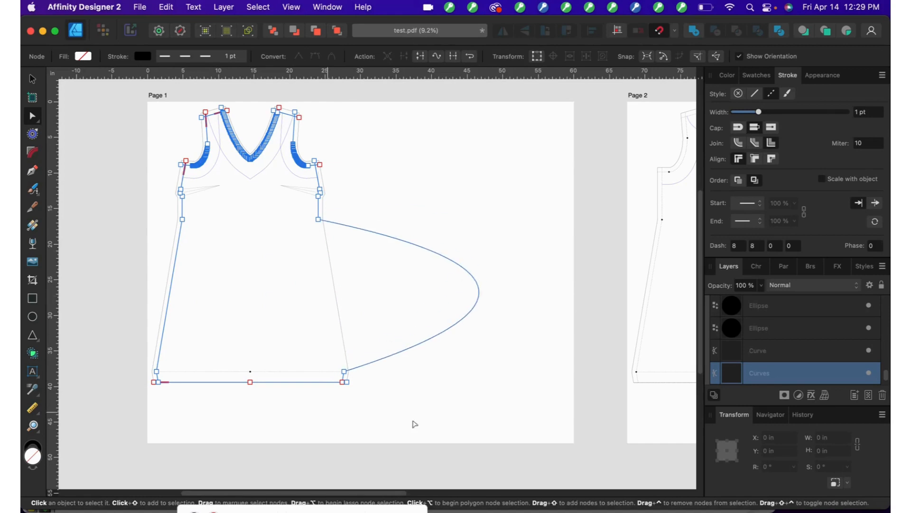
pyautogui.press('super+z')
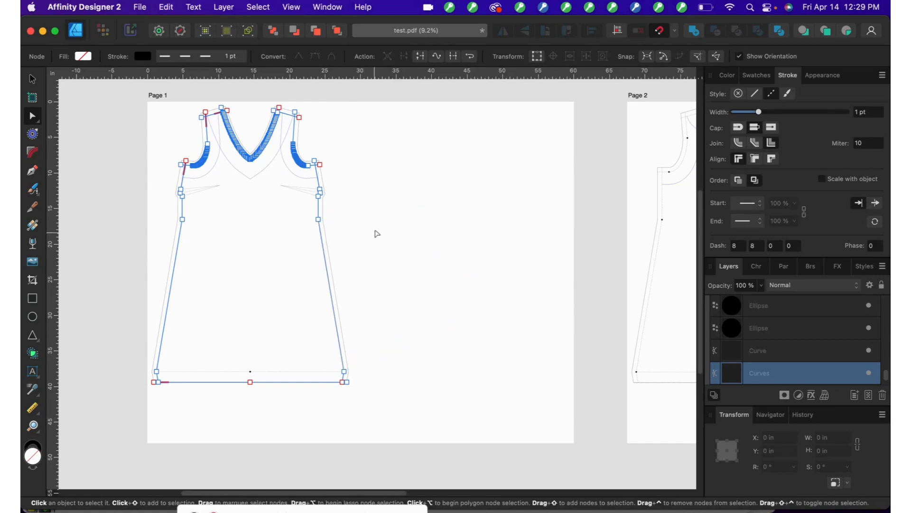
pyautogui.click(375, 233)
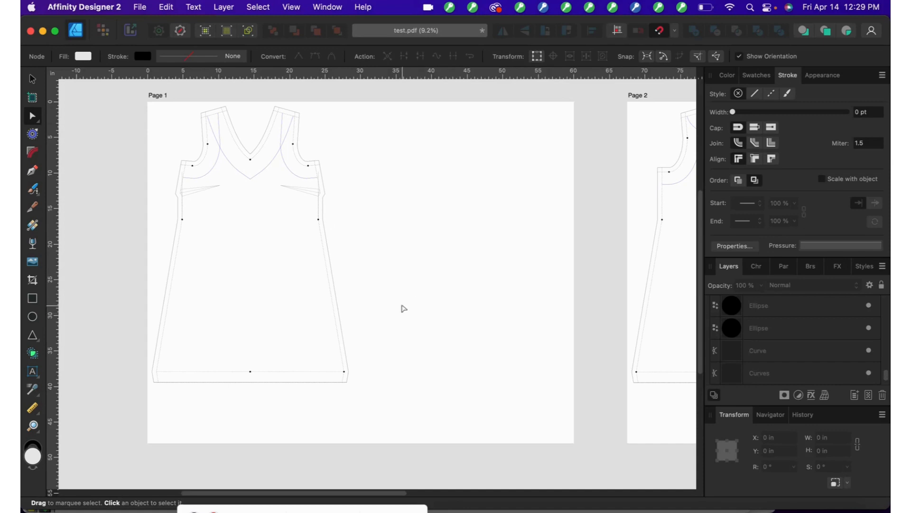
# Switch to Garment Designer and display the dress pattern at 1/10 scale
pyautogui.click(674, 509)
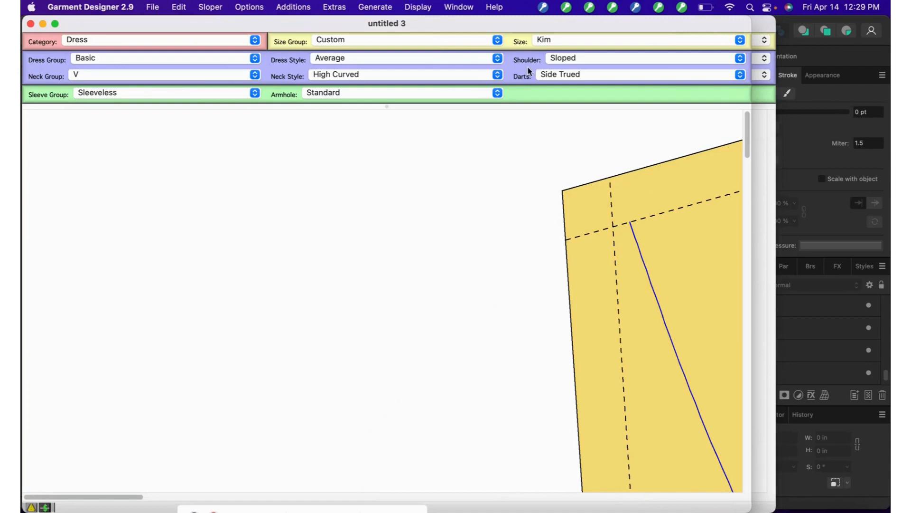
pyautogui.click(419, 7)
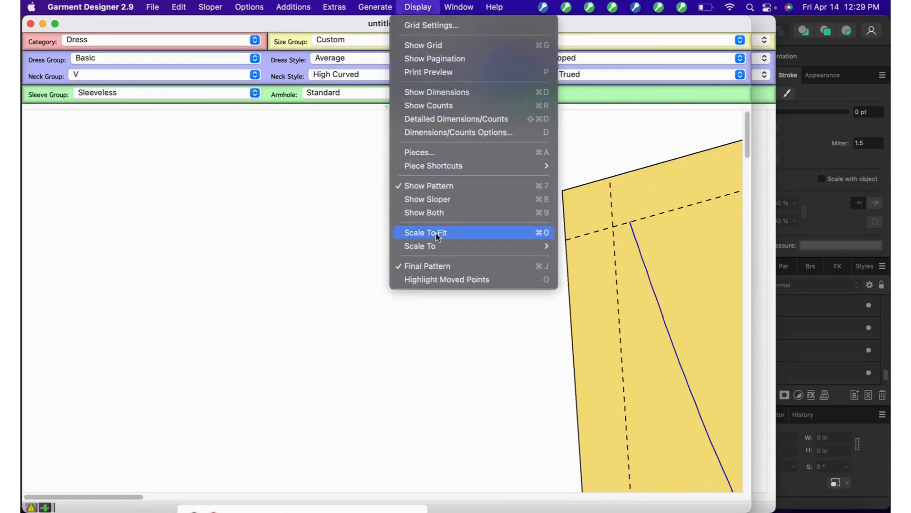
pyautogui.moveTo(436, 246)
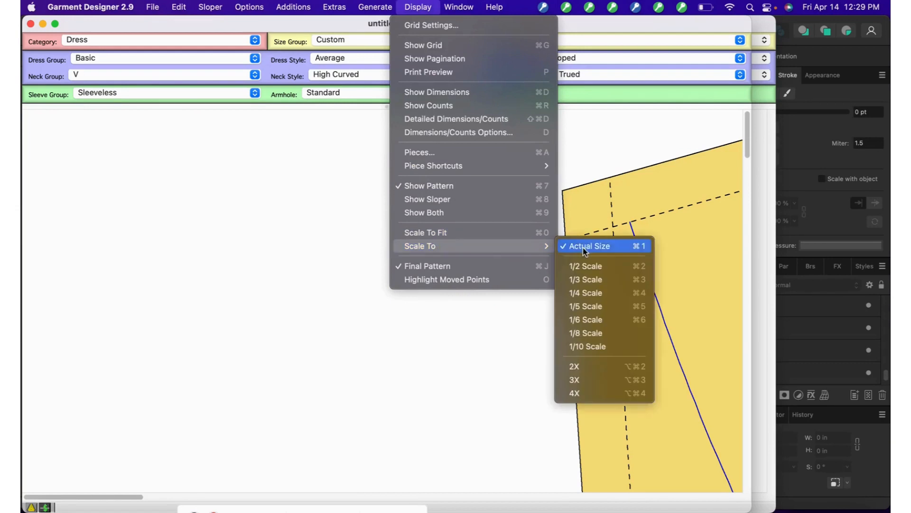
pyautogui.click(592, 347)
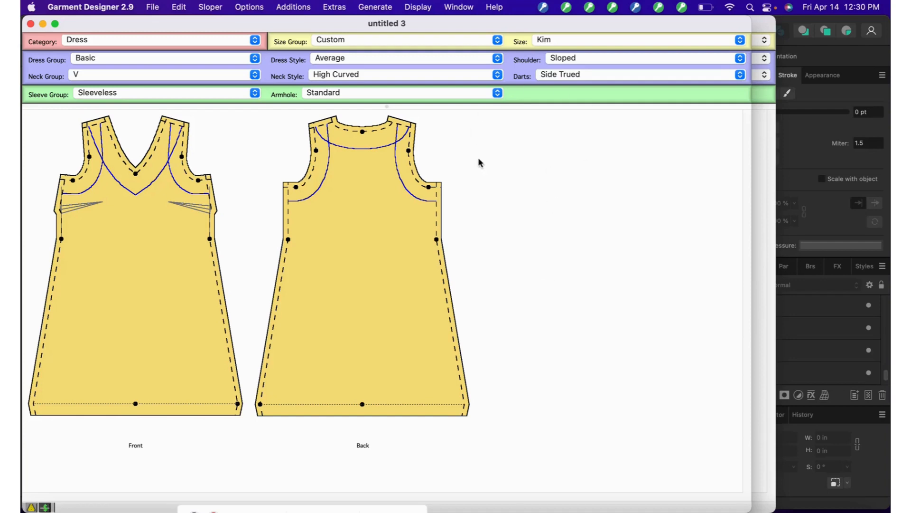
pyautogui.moveTo(423, 23); pyautogui.dragTo(424, 23)
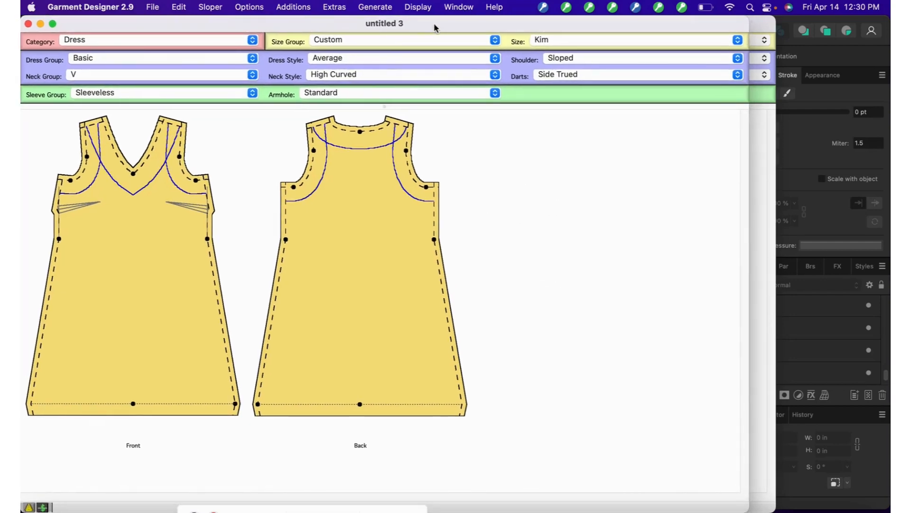